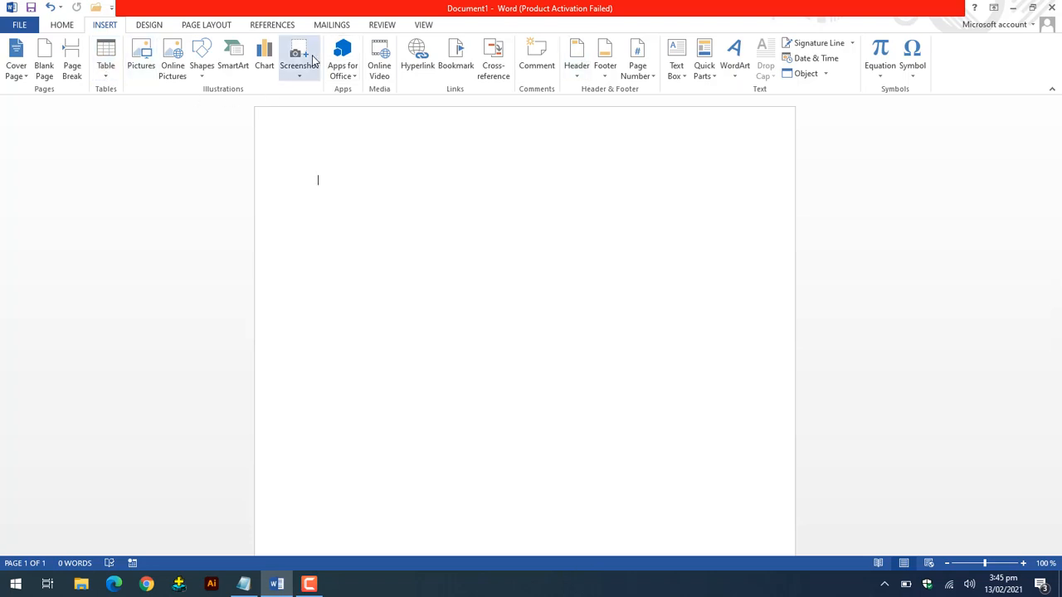
# Step: Insert a table with 3 columns and 4 rows, keeping the automatic fixed column width
pyautogui.click(110, 69)
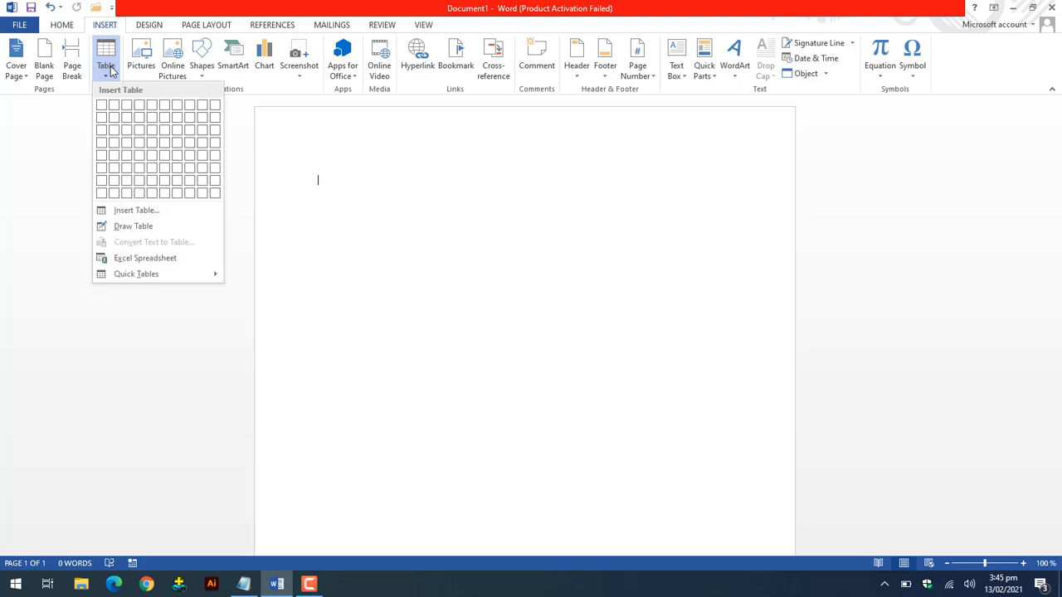
pyautogui.click(110, 70)
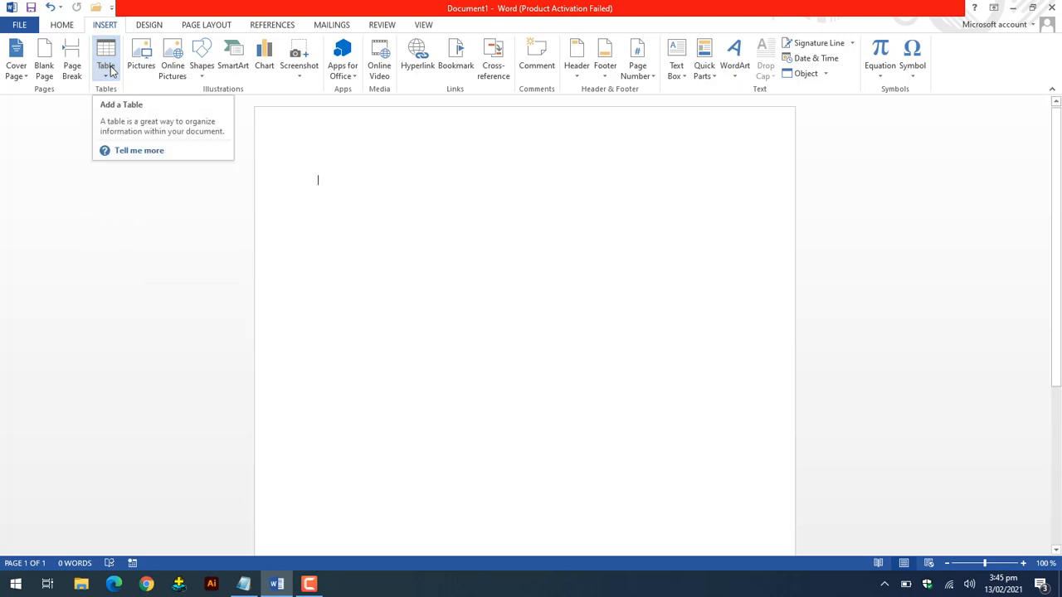
pyautogui.click(110, 70)
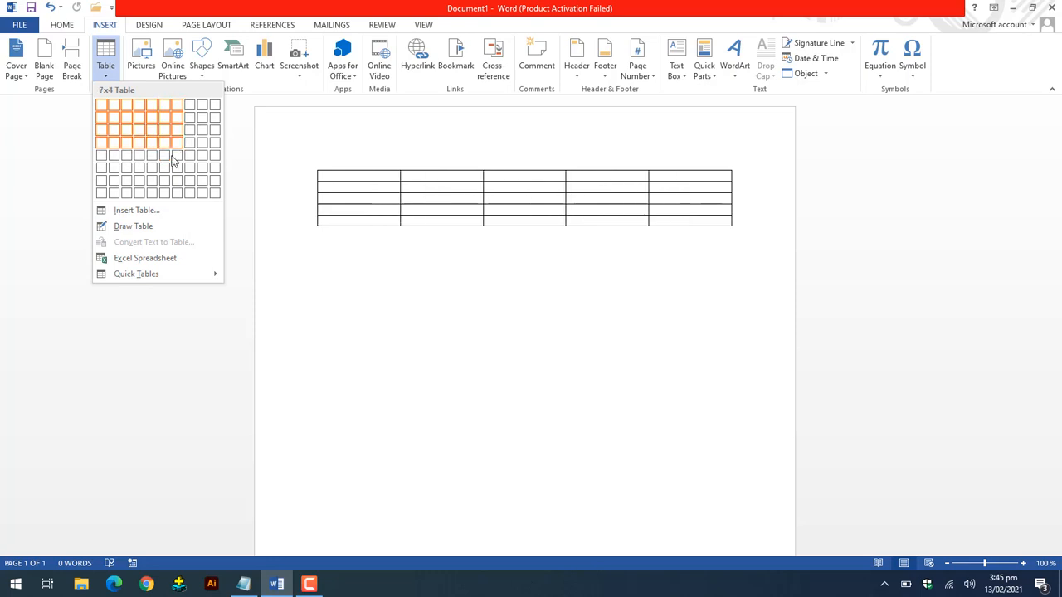
pyautogui.click(163, 211)
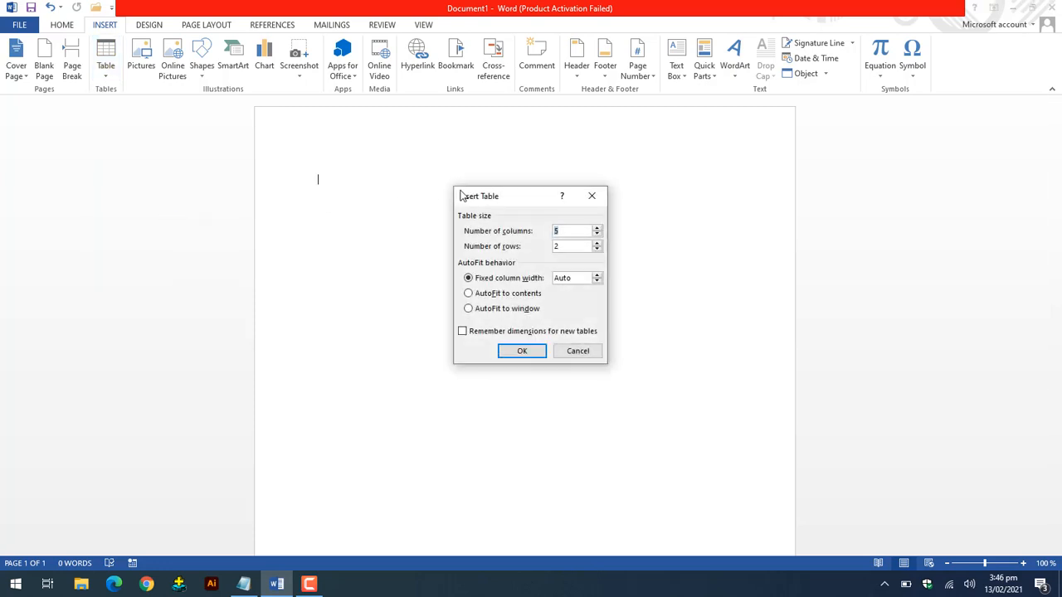
pyautogui.moveTo(471, 196); pyautogui.dragTo(619, 173)
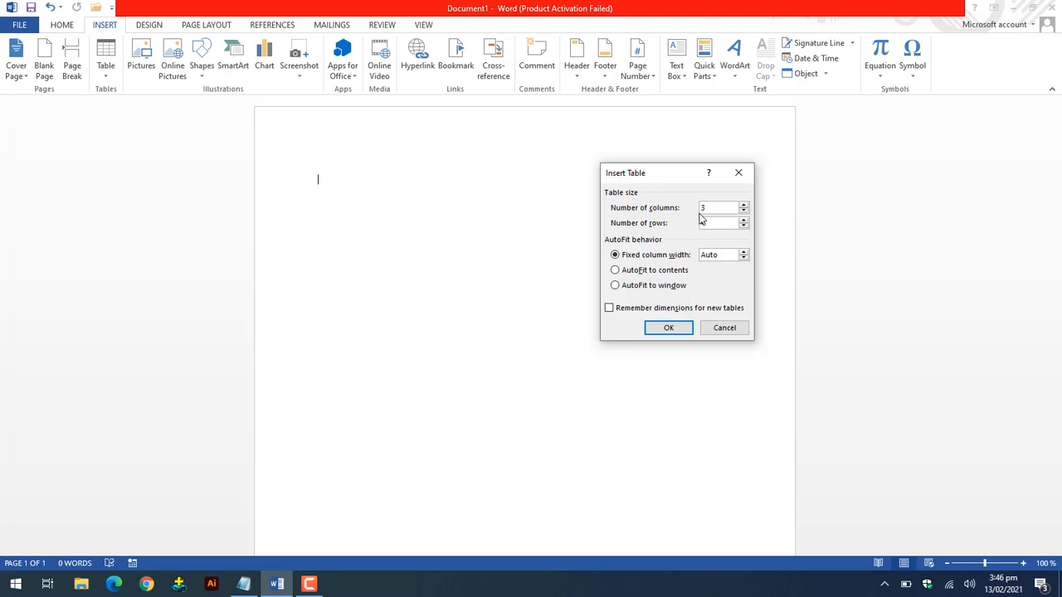
pyautogui.click(668, 328)
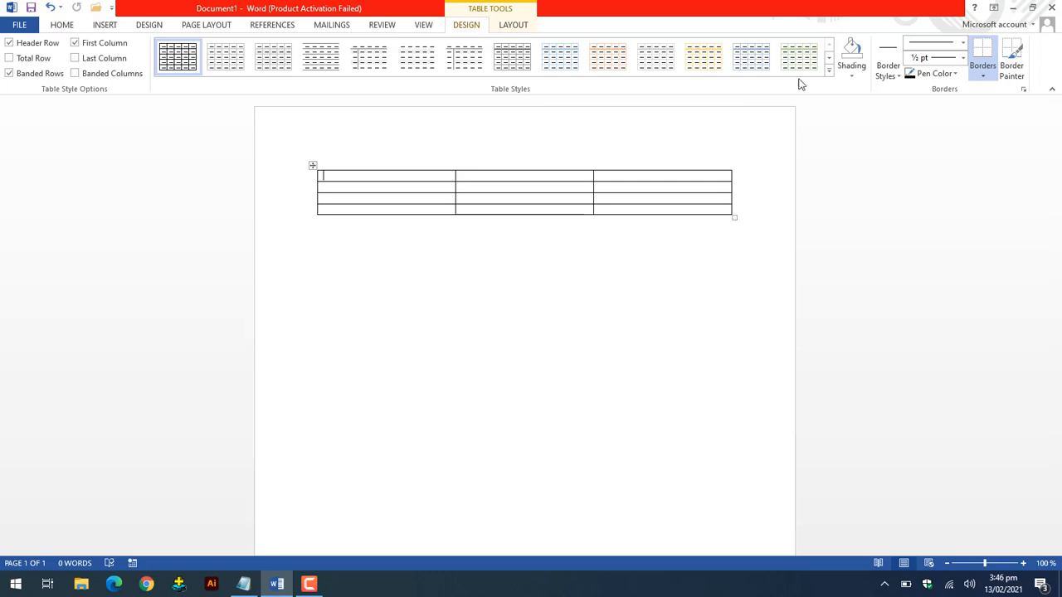
# Step: Apply the gold Grid Tables style with a solid gold header and banded rows to the whole table
pyautogui.click(312, 166)
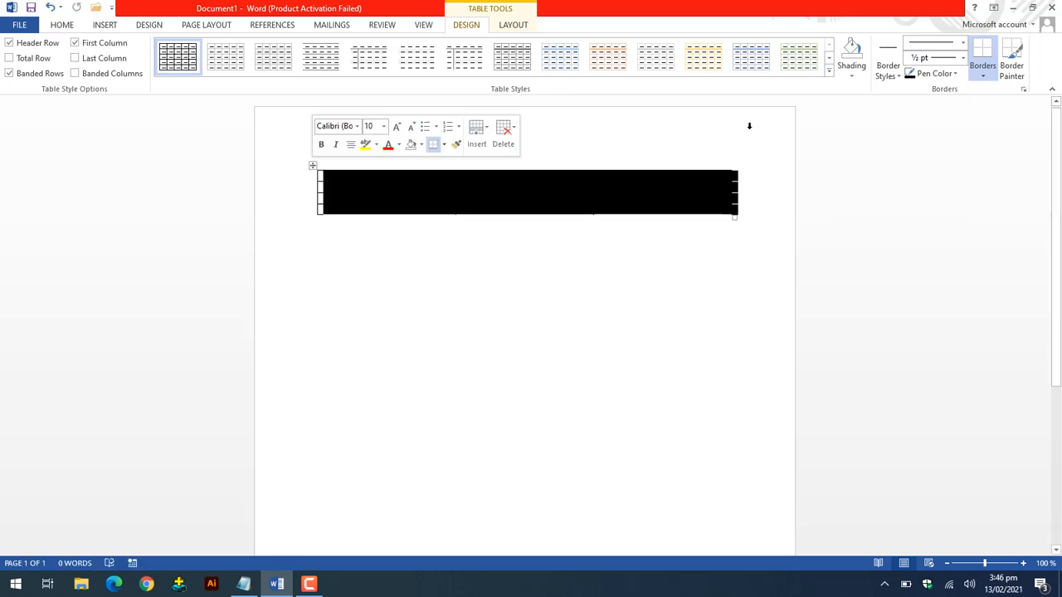
pyautogui.click(828, 72)
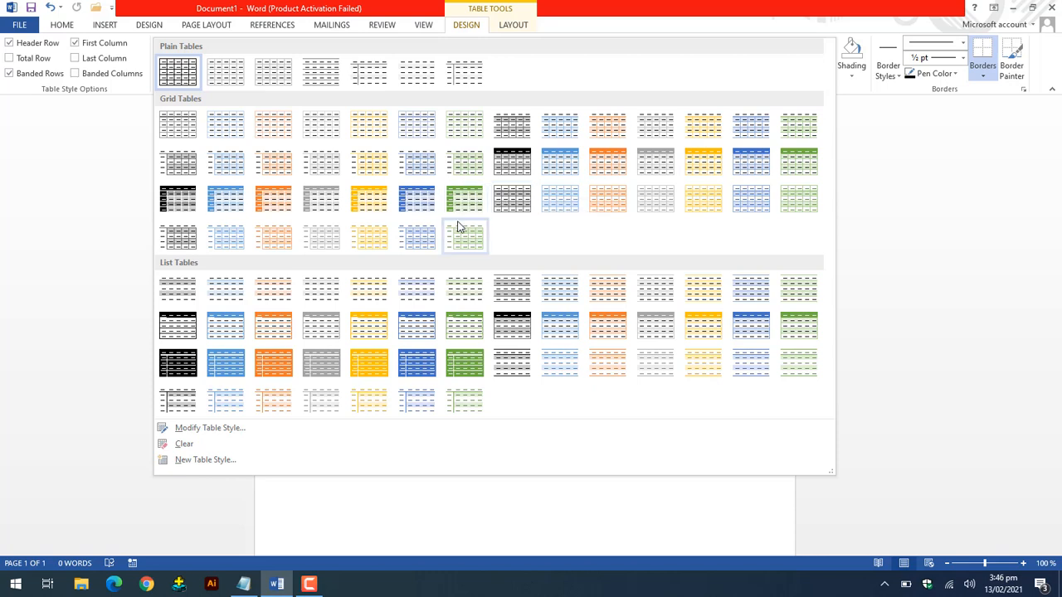
pyautogui.click(715, 164)
pyautogui.click(578, 296)
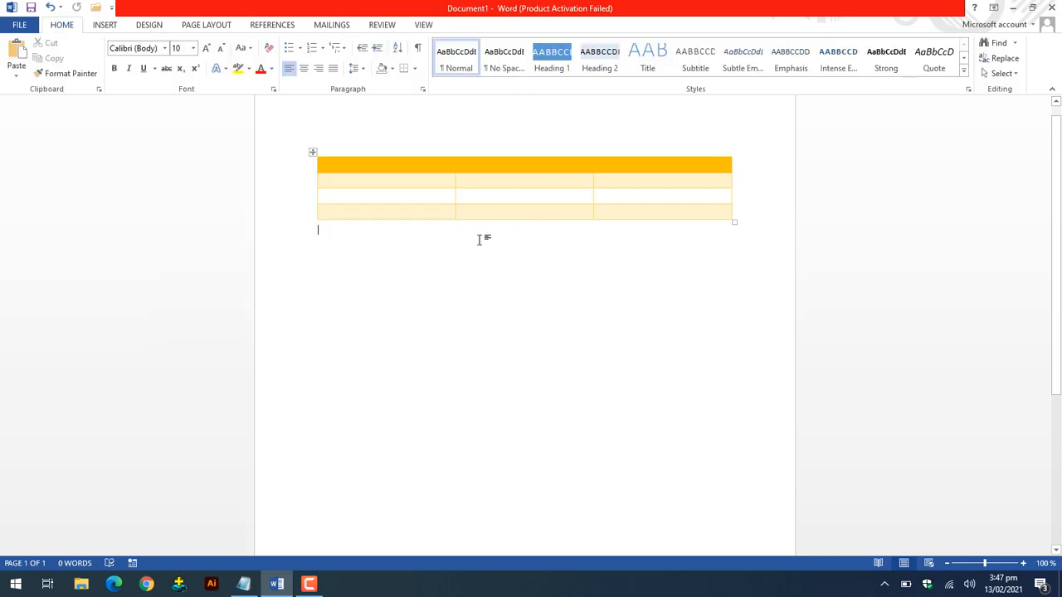
# Step: Enter the headers ID, Name and Marks, the first record with ID 1, a name and marks 10, and the second record's ID 2 and name
pyautogui.click(377, 162)
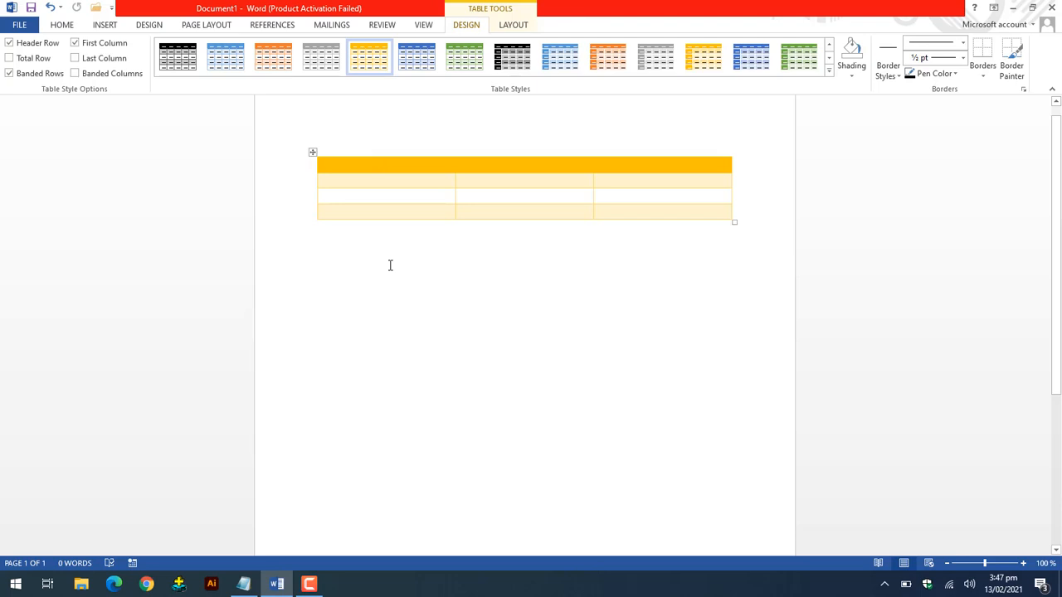
pyautogui.write('ID')
pyautogui.write('NA')
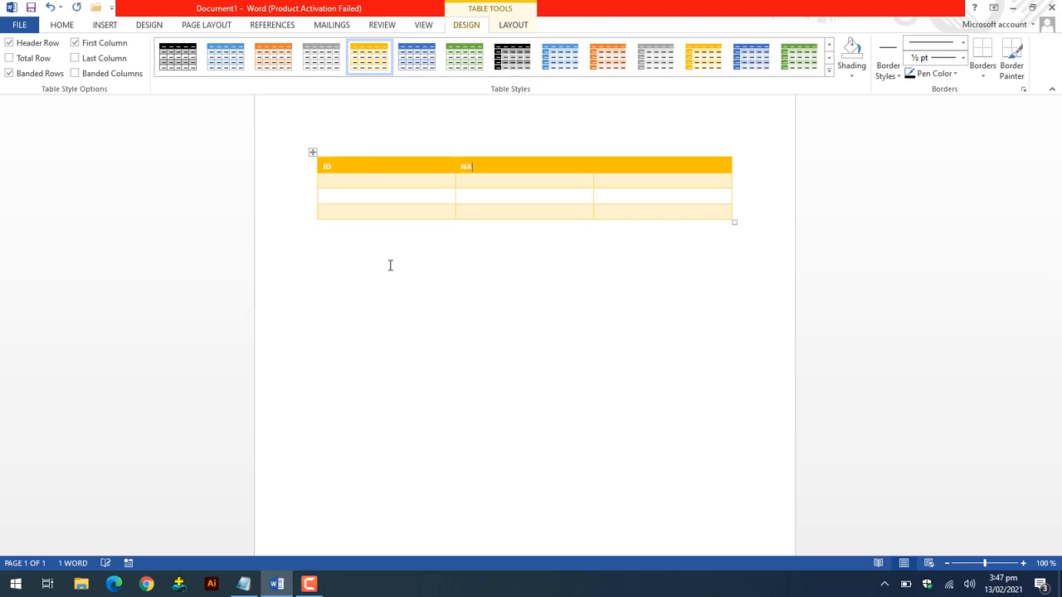
pyautogui.write('me')
pyautogui.press('Tab')
pyautogui.write('Mi')
pyautogui.press('Tab')
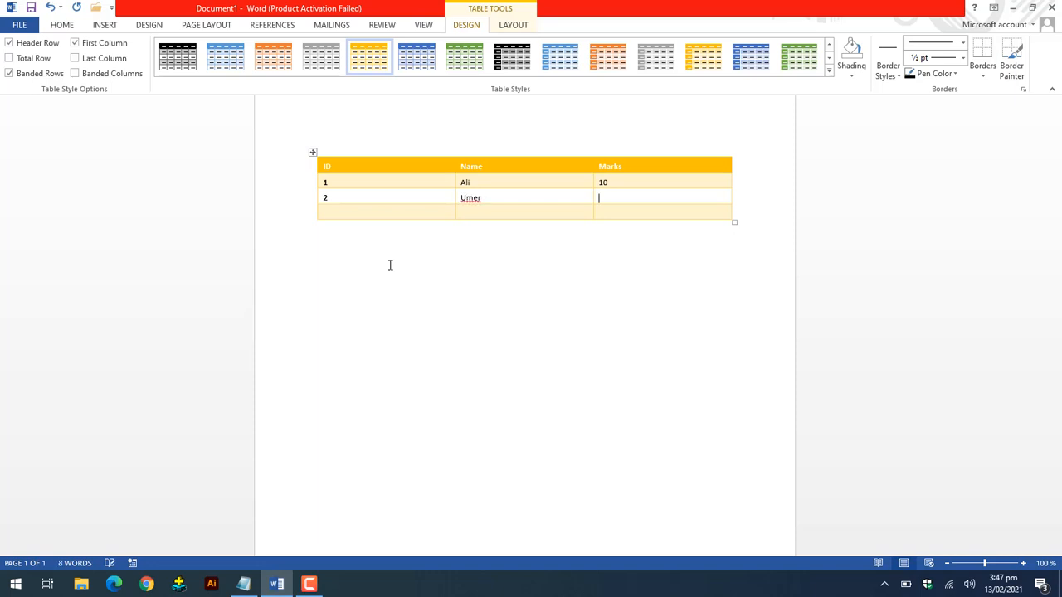
# Step: Enter 20 as the marks for ID 2, and fill the last row with ID 3, a person's name and marks 30
pyautogui.write('20')
pyautogui.press('Return')
pyautogui.press('BackSpace')
pyautogui.press('Tab')
pyautogui.write('Mur')
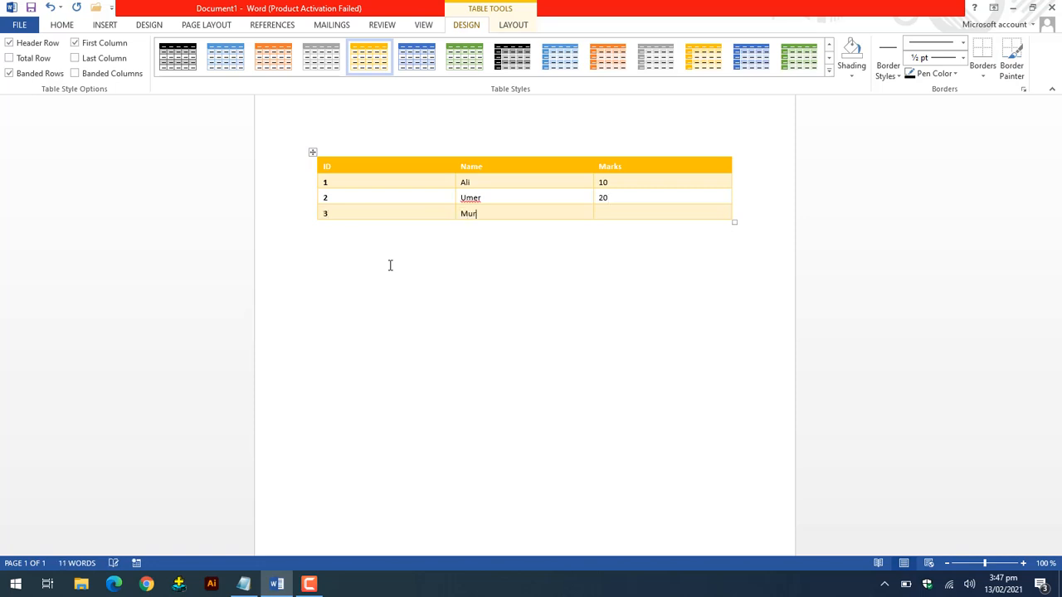
pyautogui.write('taza')
pyautogui.press('Tab')
pyautogui.moveTo(455, 138)
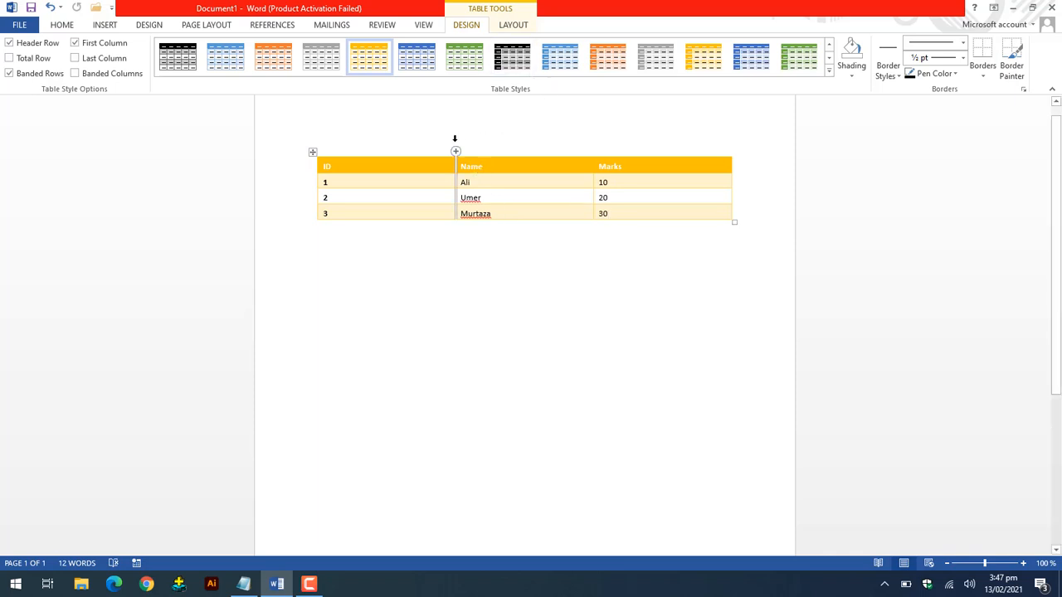
pyautogui.click(312, 152)
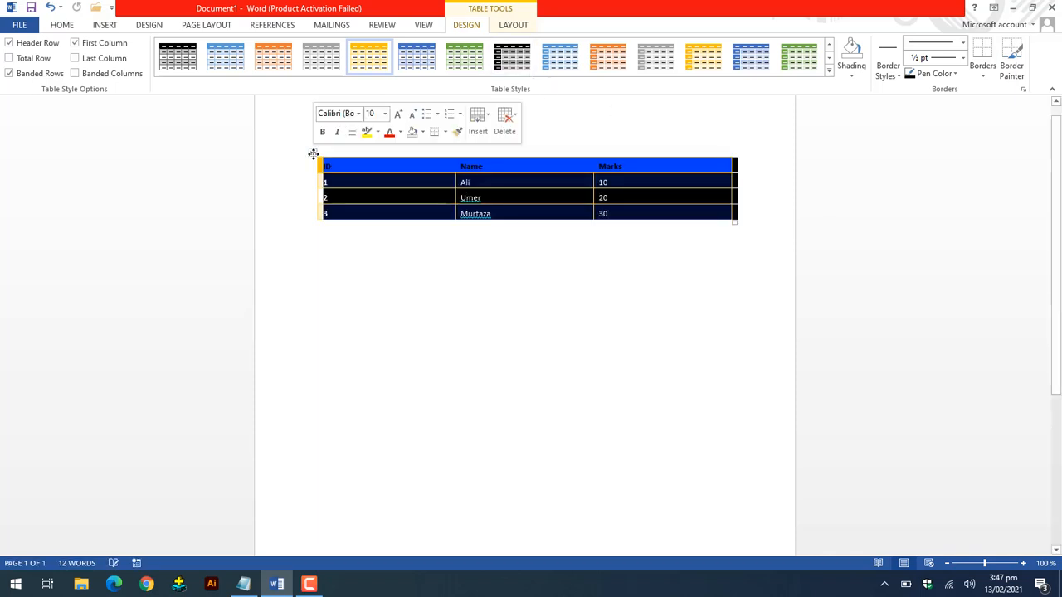
pyautogui.click(849, 74)
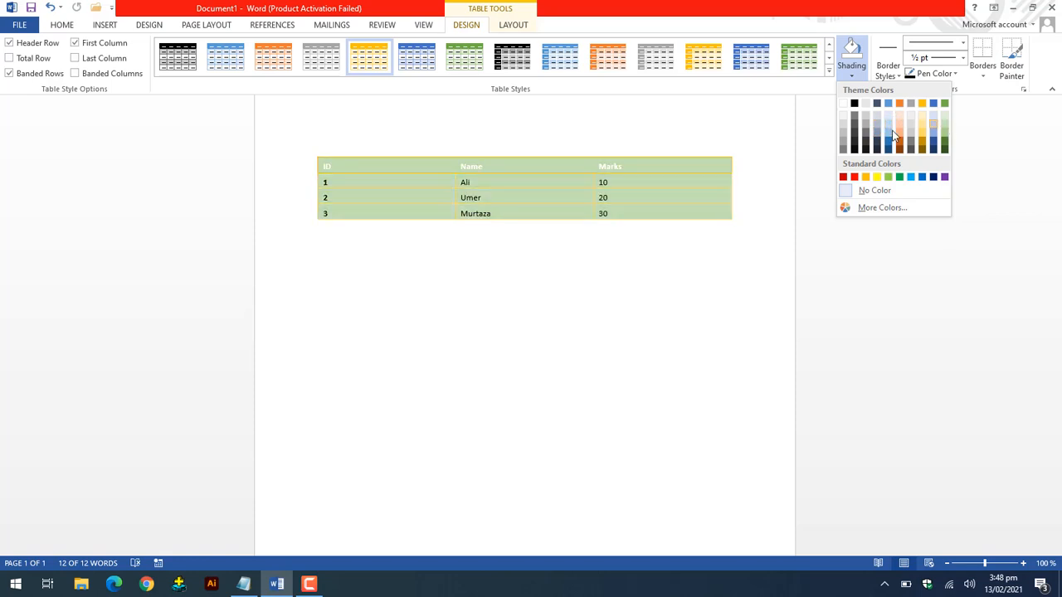
pyautogui.press('Escape')
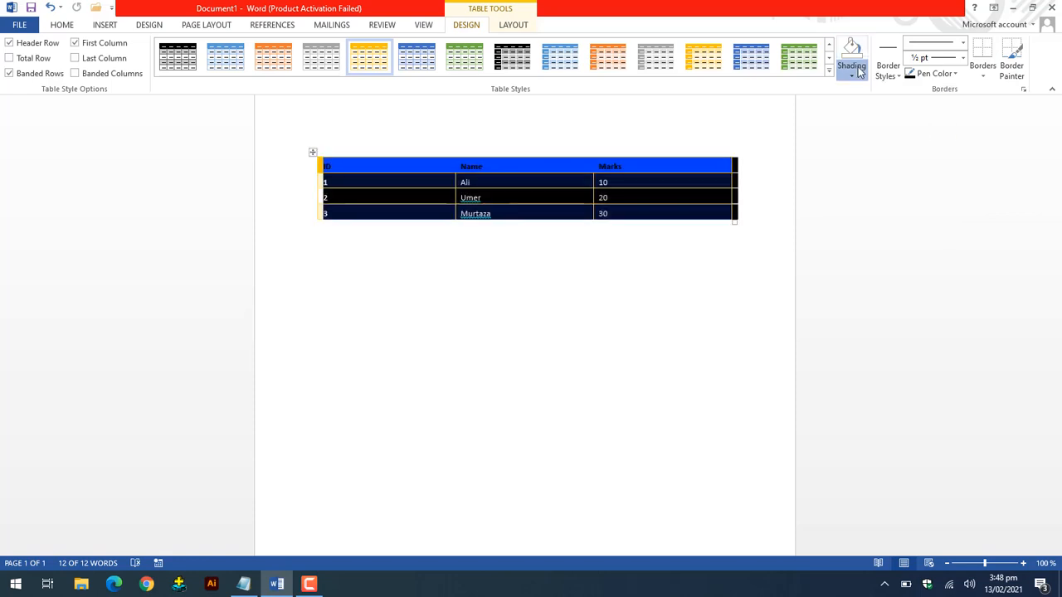
pyautogui.click(735, 284)
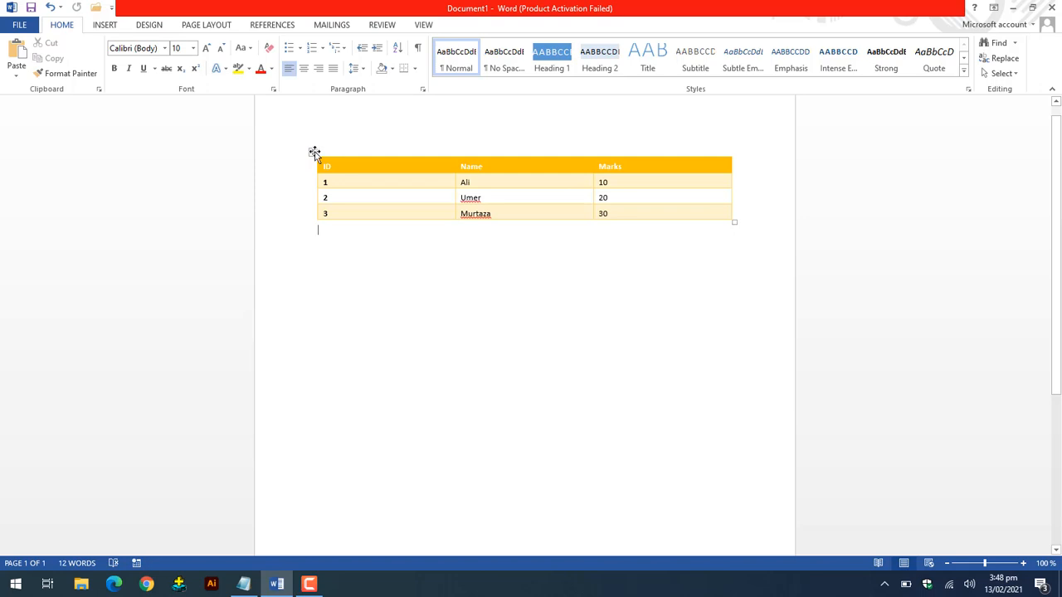
pyautogui.click(312, 152)
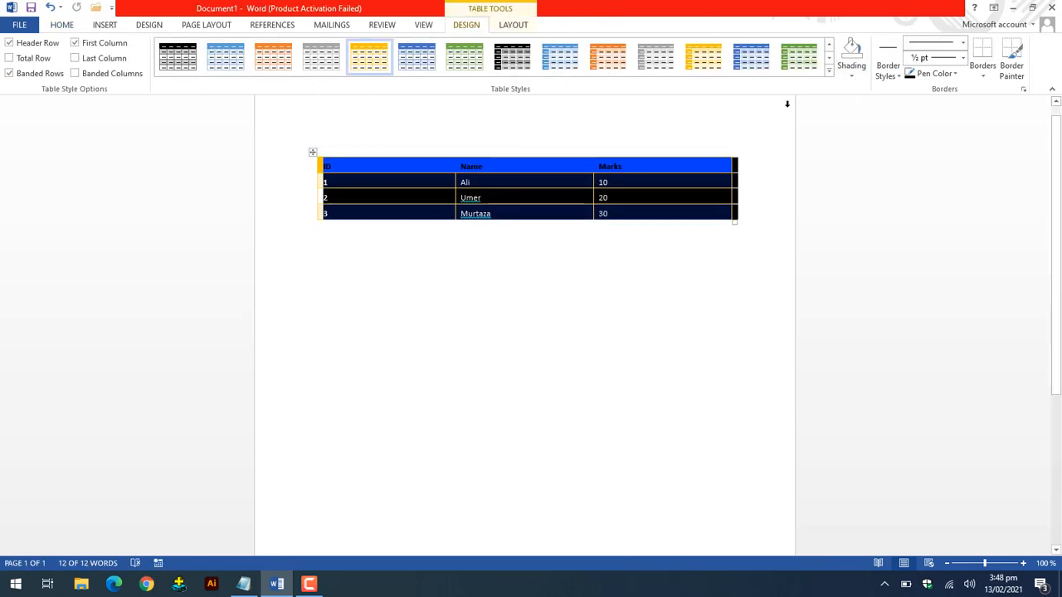
pyautogui.click(616, 236)
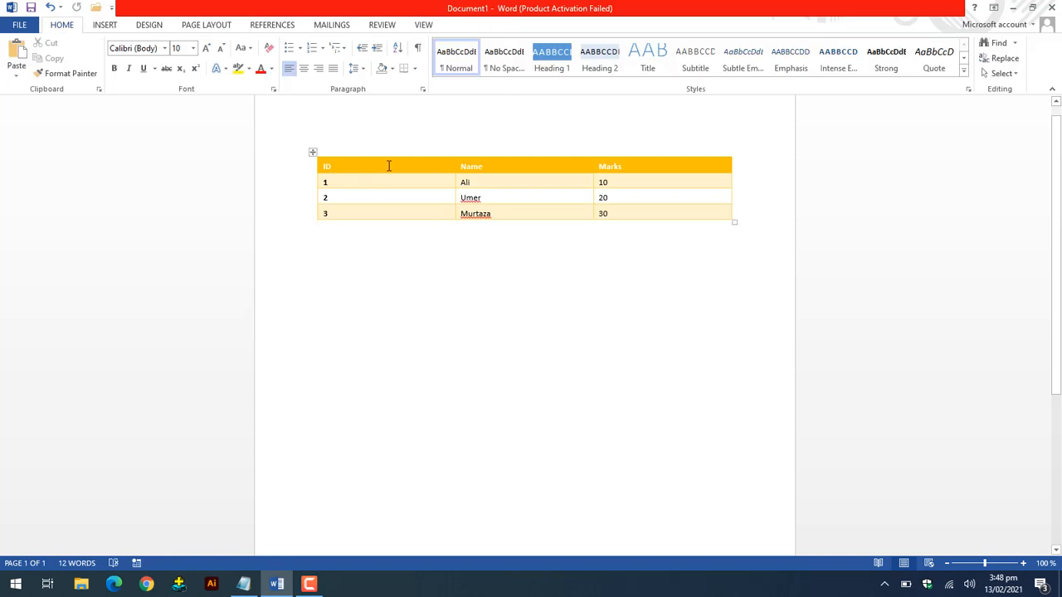
# Step: Apply All Borders to the entire table using the black ½ pt double-line theme border style, with Border Painter turned off
pyautogui.click(312, 151)
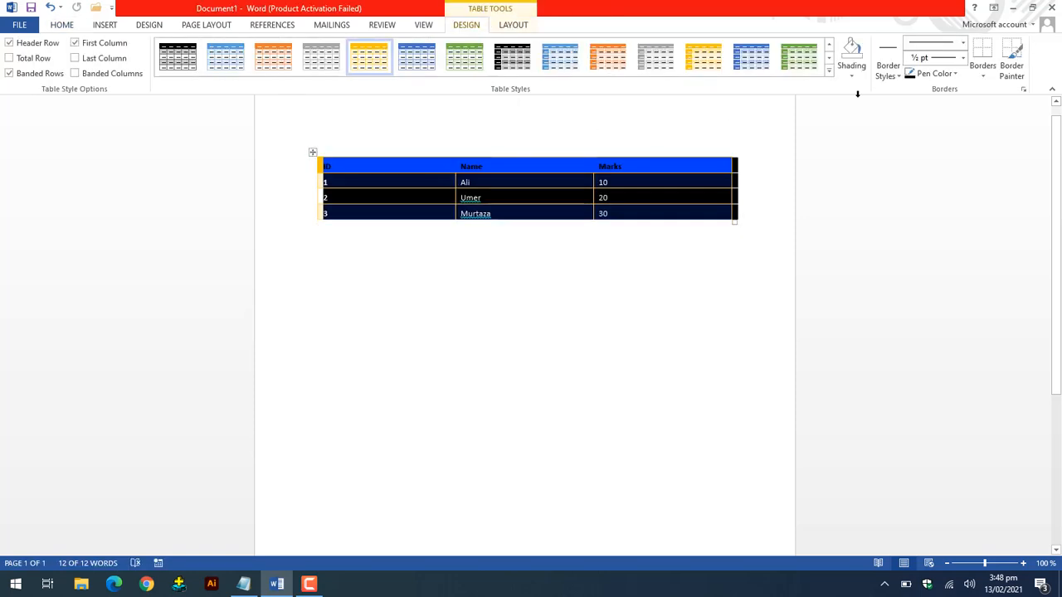
pyautogui.click(899, 79)
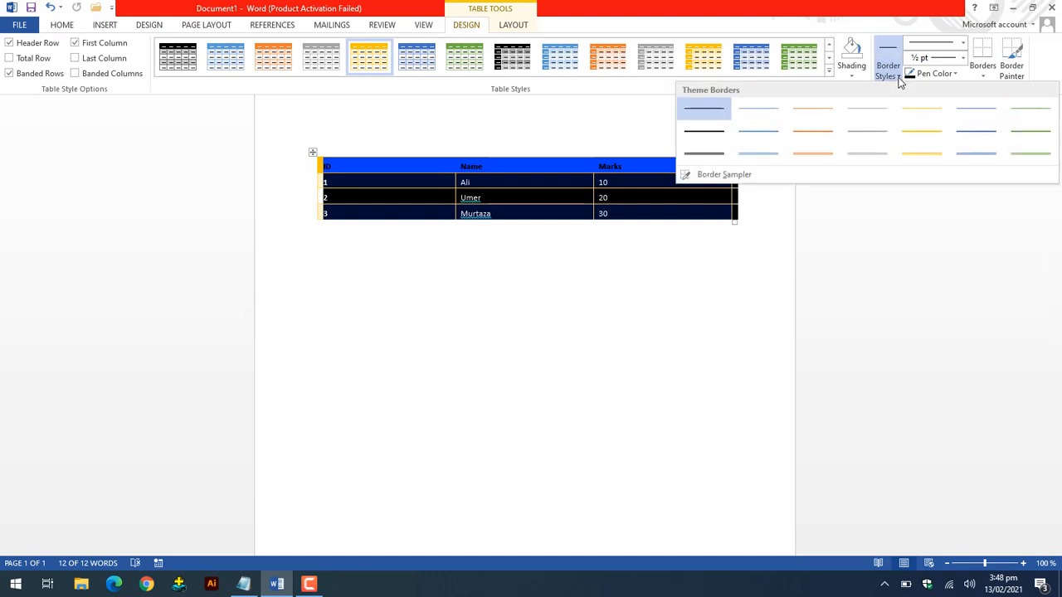
pyautogui.click(708, 153)
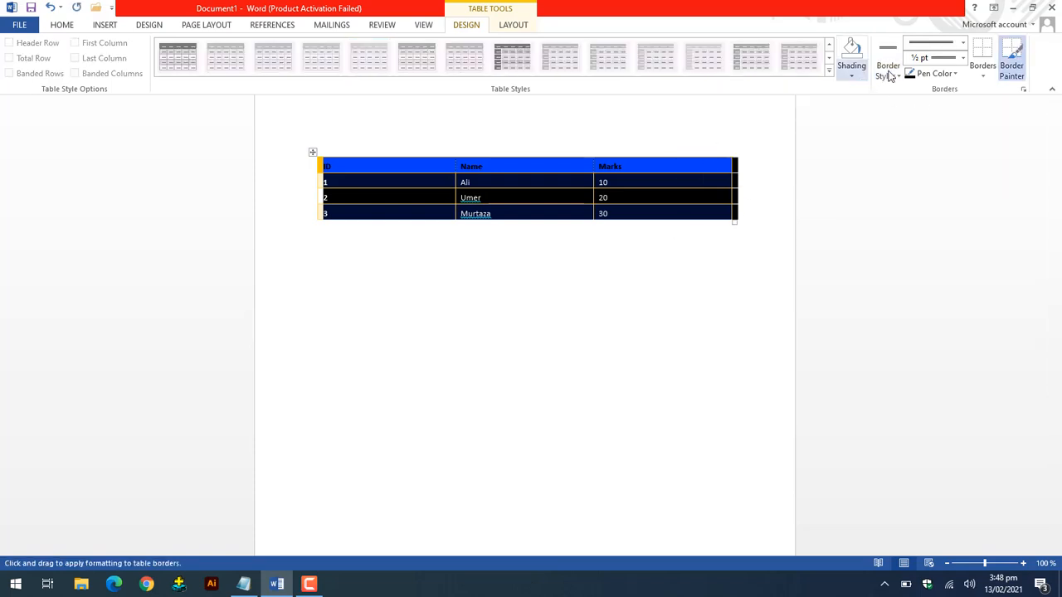
pyautogui.click(1009, 70)
pyautogui.click(664, 341)
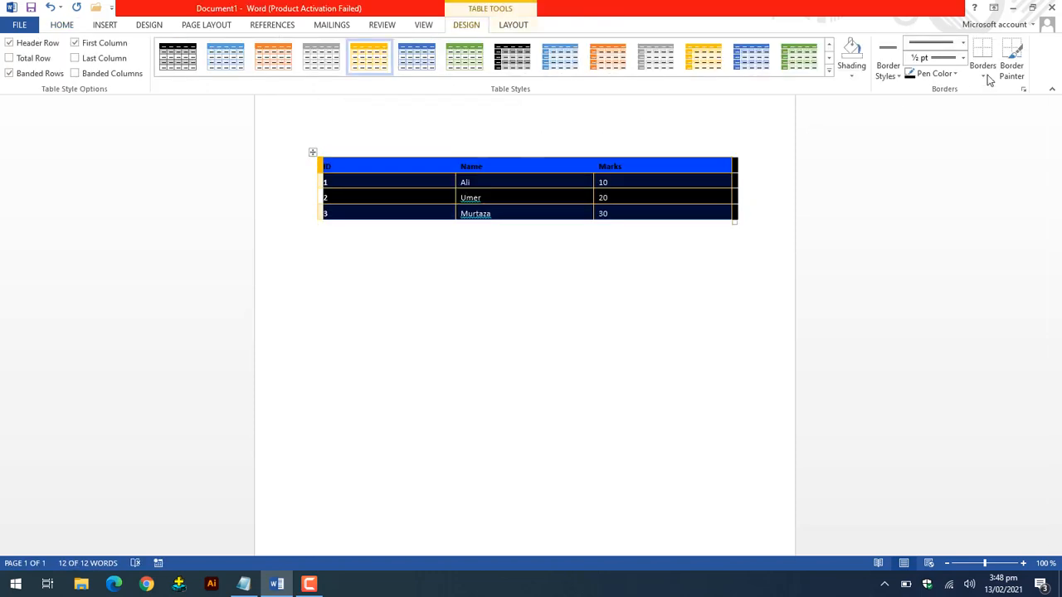
pyautogui.click(984, 73)
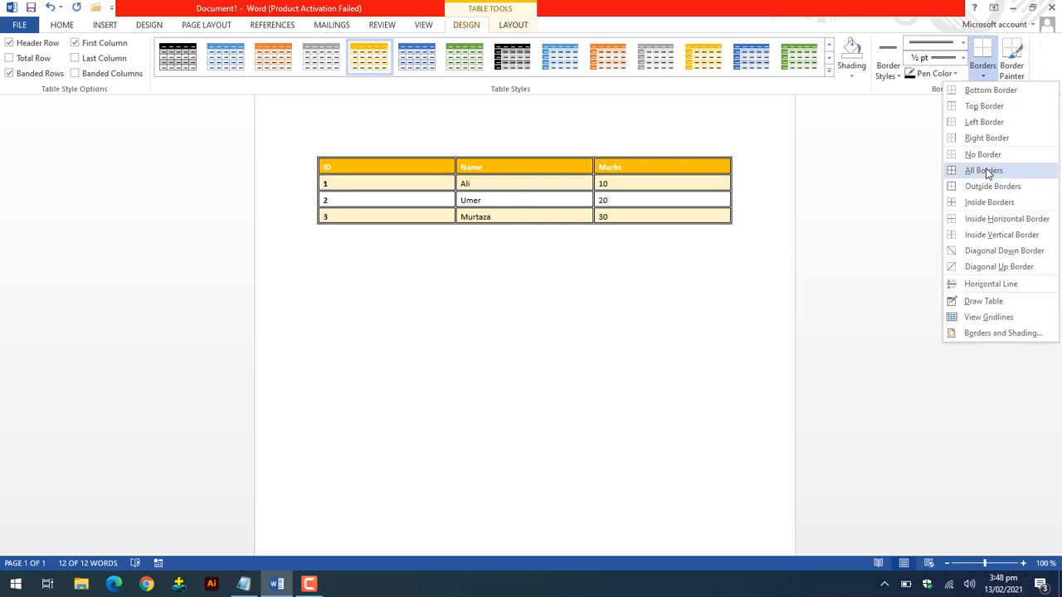
pyautogui.click(983, 170)
pyautogui.click(687, 336)
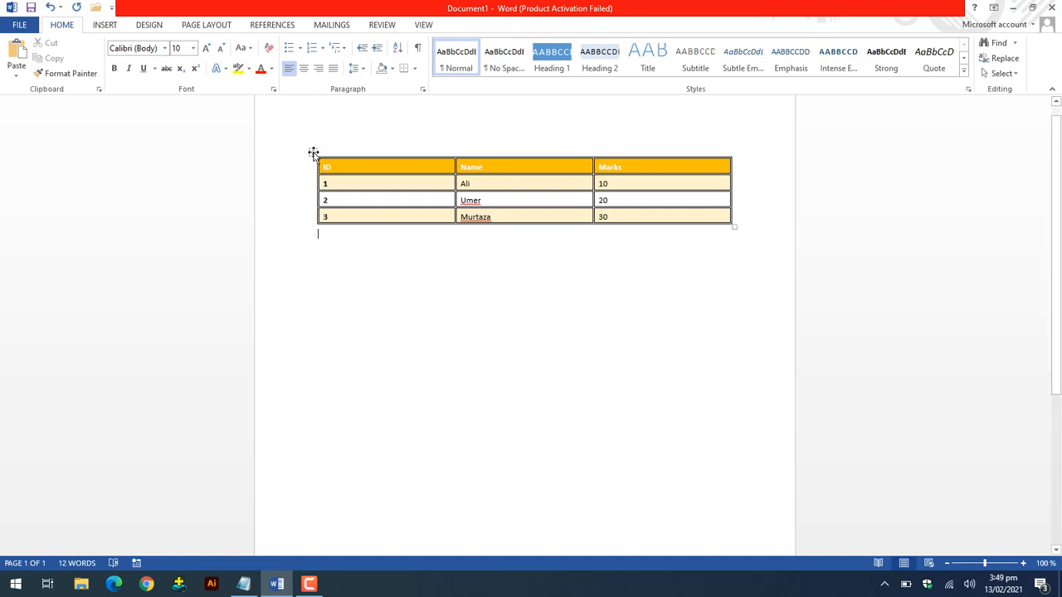
pyautogui.click(313, 153)
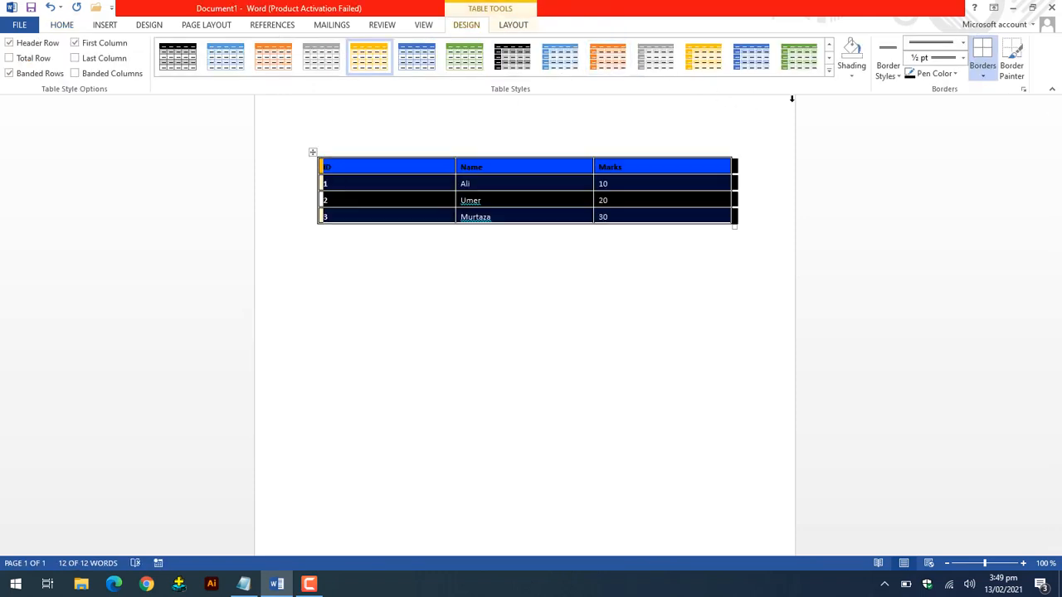
pyautogui.click(964, 54)
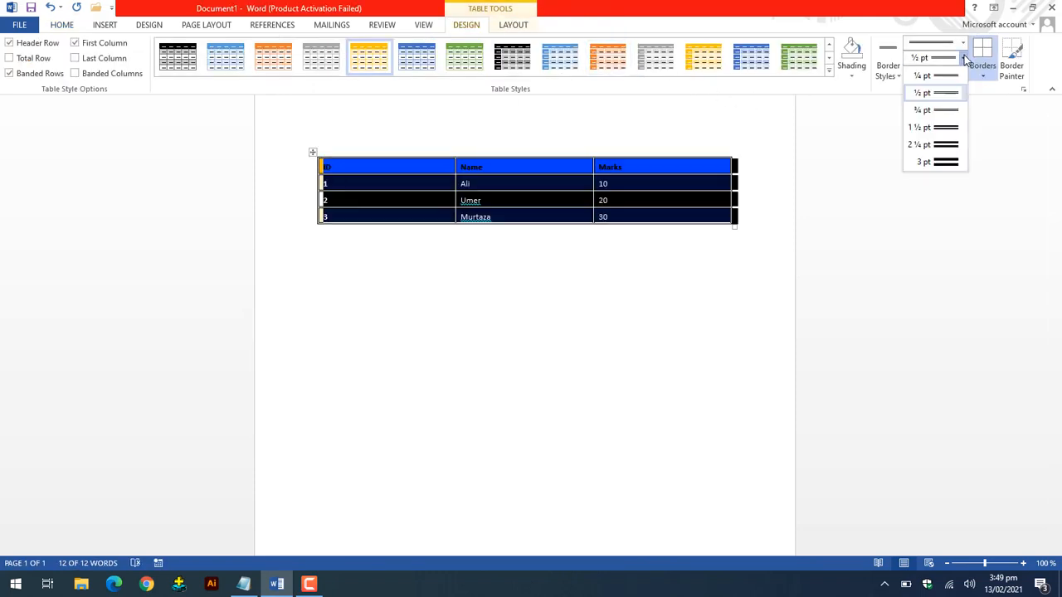
pyautogui.click(964, 55)
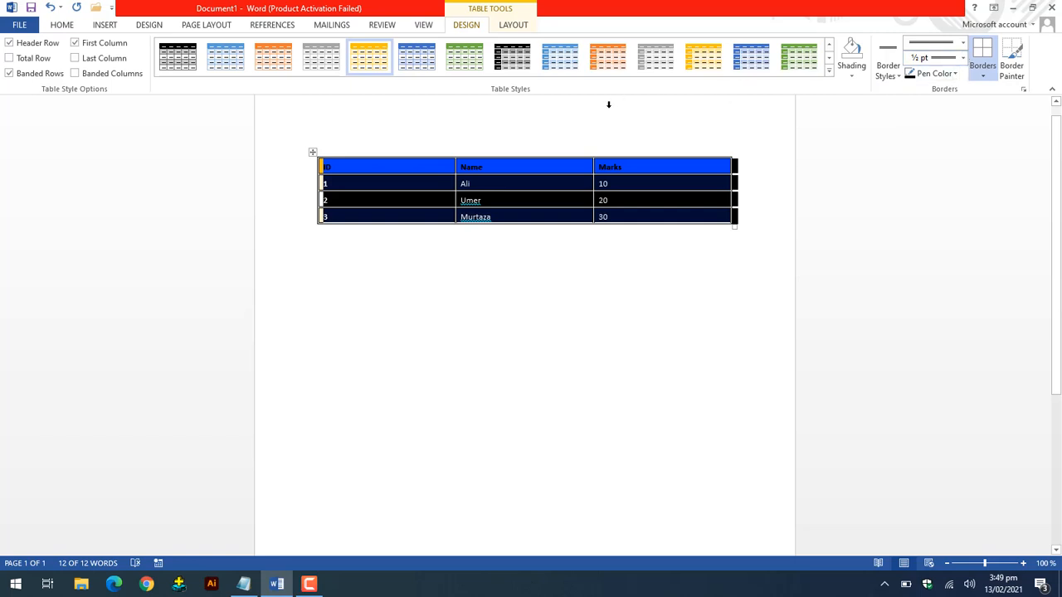
# Step: Turn off the Header Row style option for the whole table, and turn it back on
pyautogui.click(75, 45)
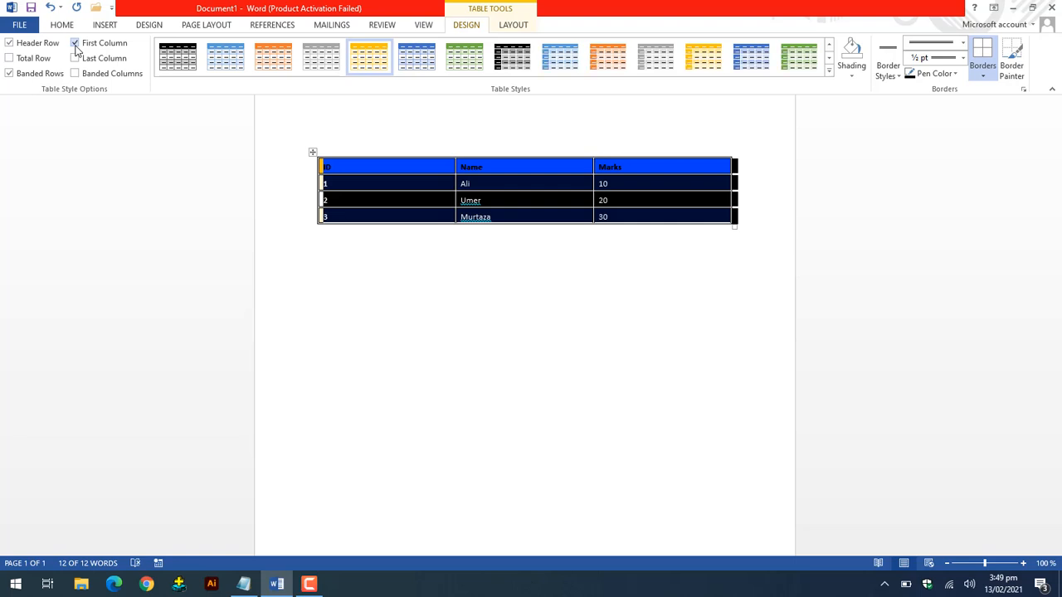
pyautogui.click(9, 43)
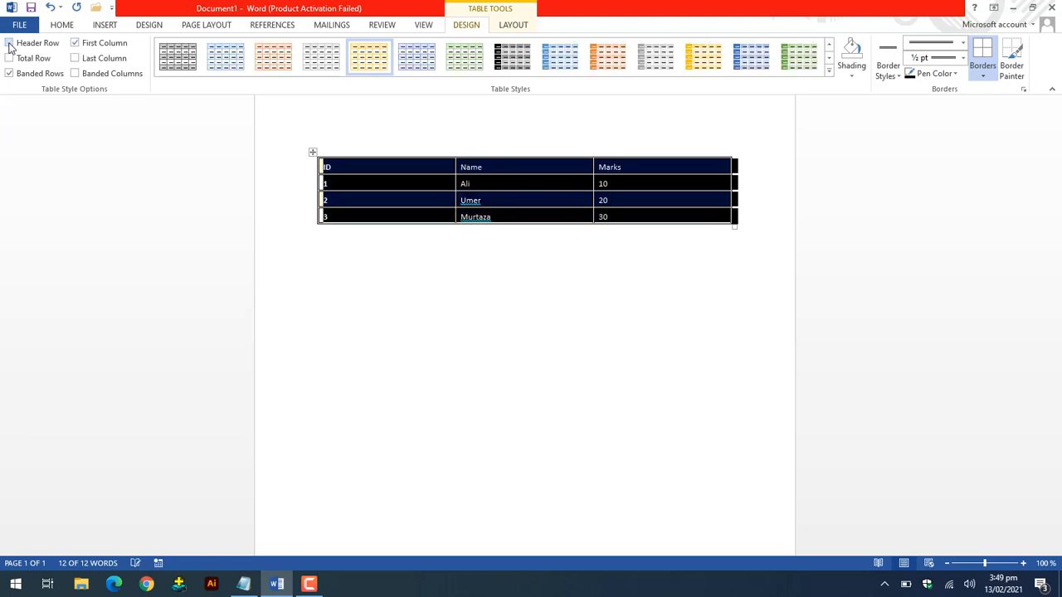
pyautogui.click(287, 234)
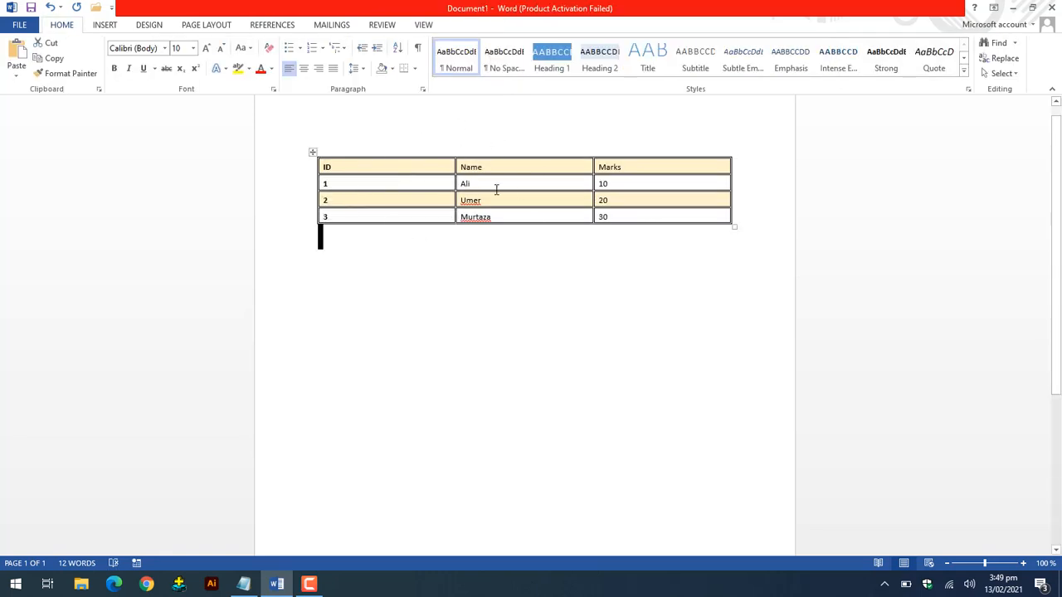
pyautogui.click(313, 151)
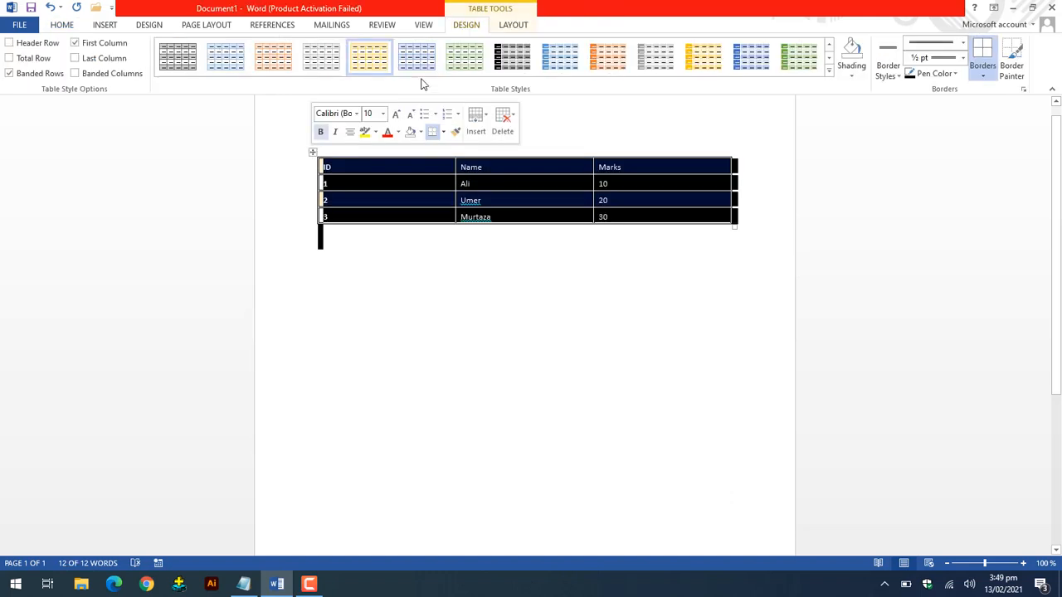
pyautogui.click(9, 43)
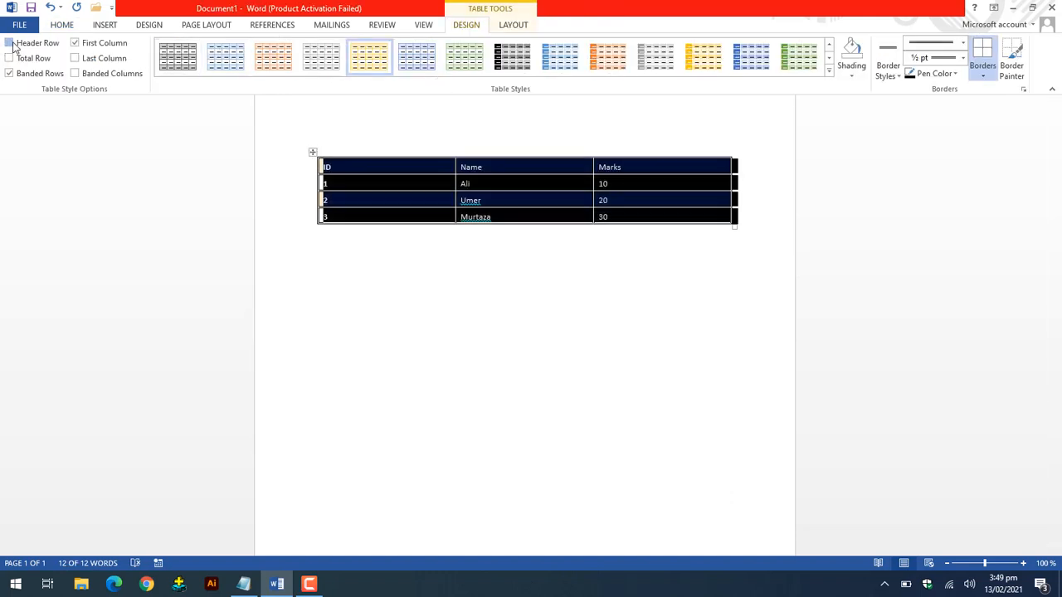
pyautogui.click(261, 229)
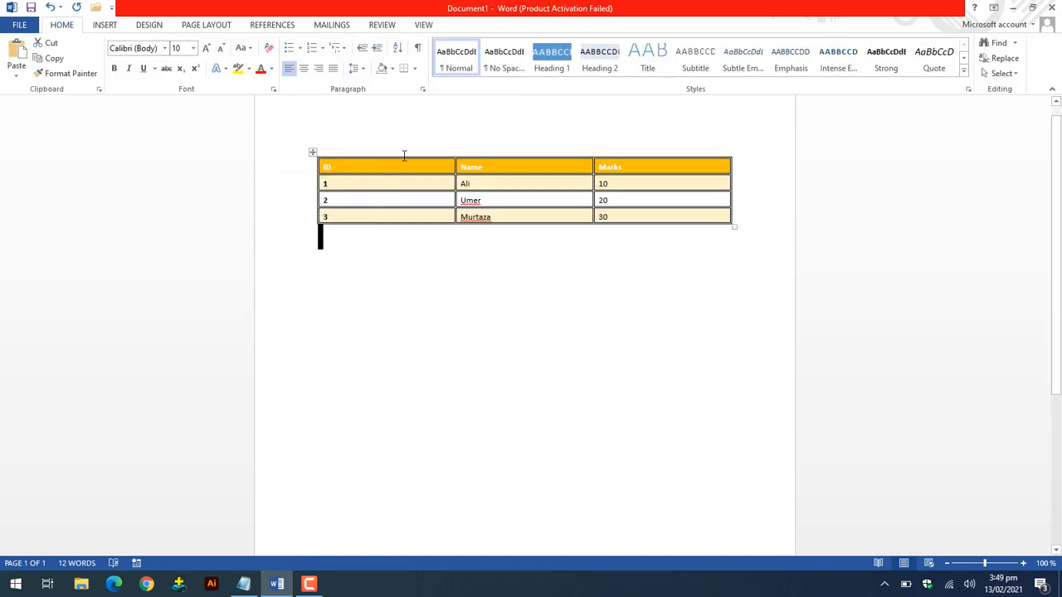
# Step: Turn the First Column style option off and on for the whole table, and turn Last Column on and off again
pyautogui.click(313, 151)
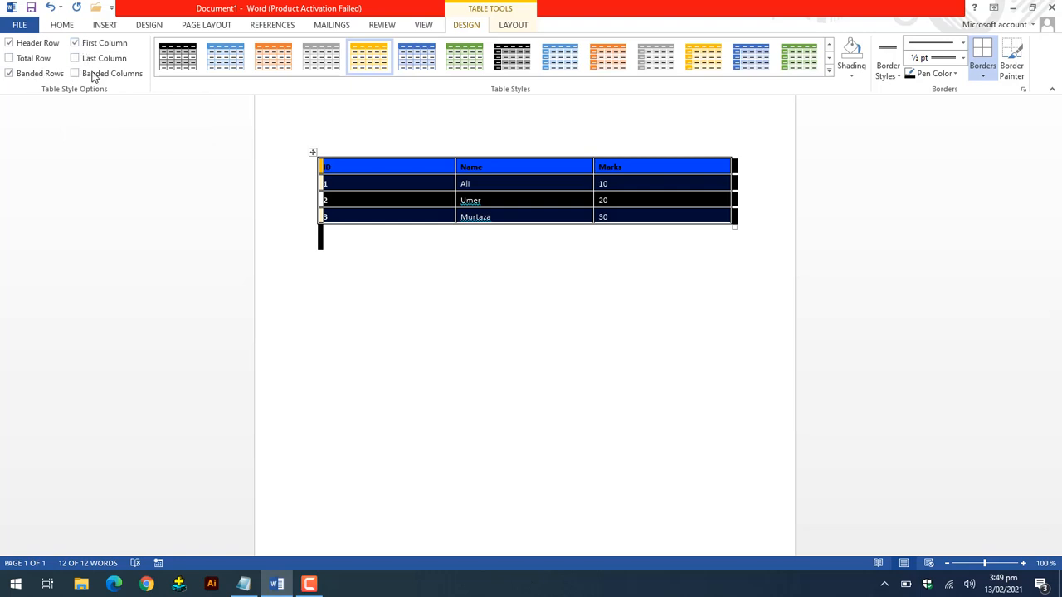
pyautogui.hotkey('ctrl', 'a')
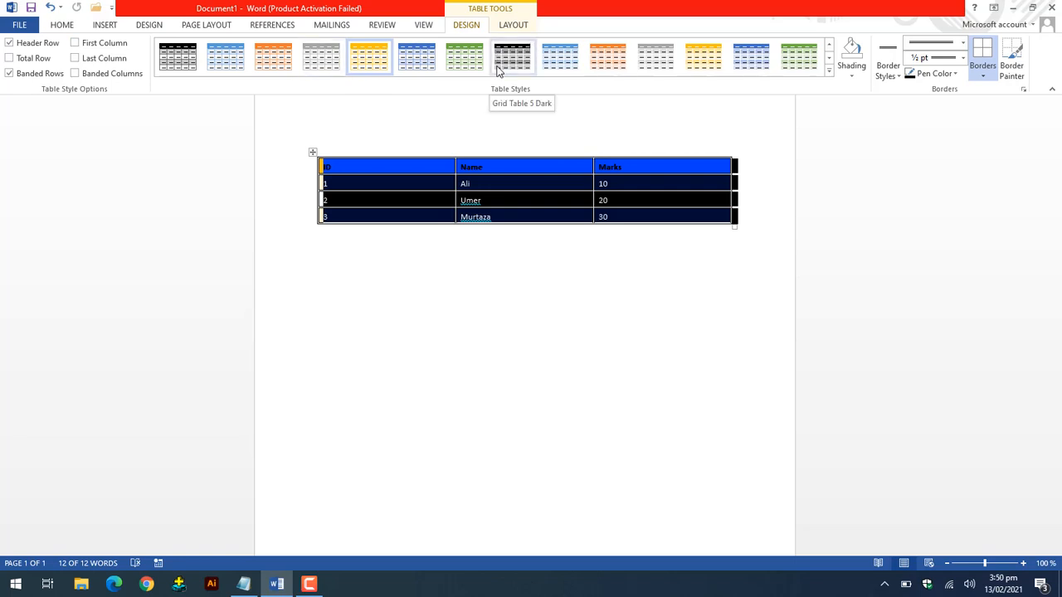
pyautogui.click(76, 44)
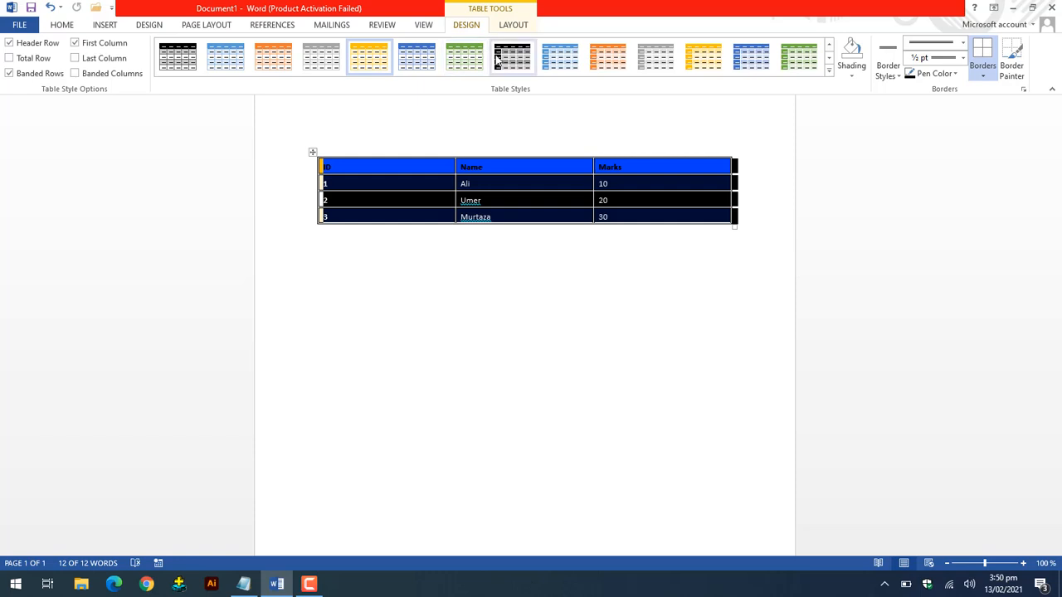
pyautogui.click(74, 44)
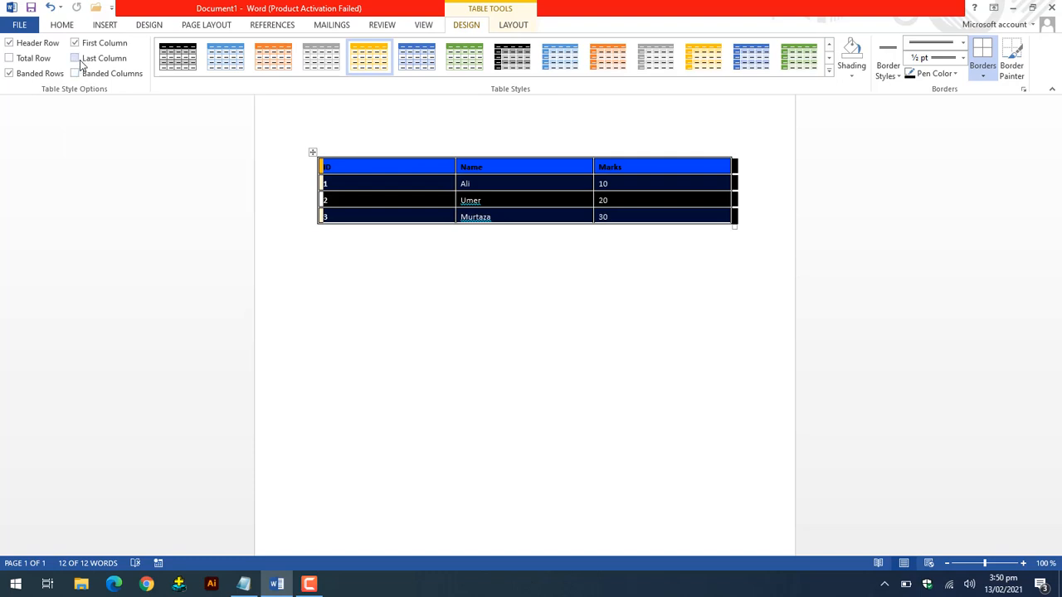
pyautogui.click(75, 59)
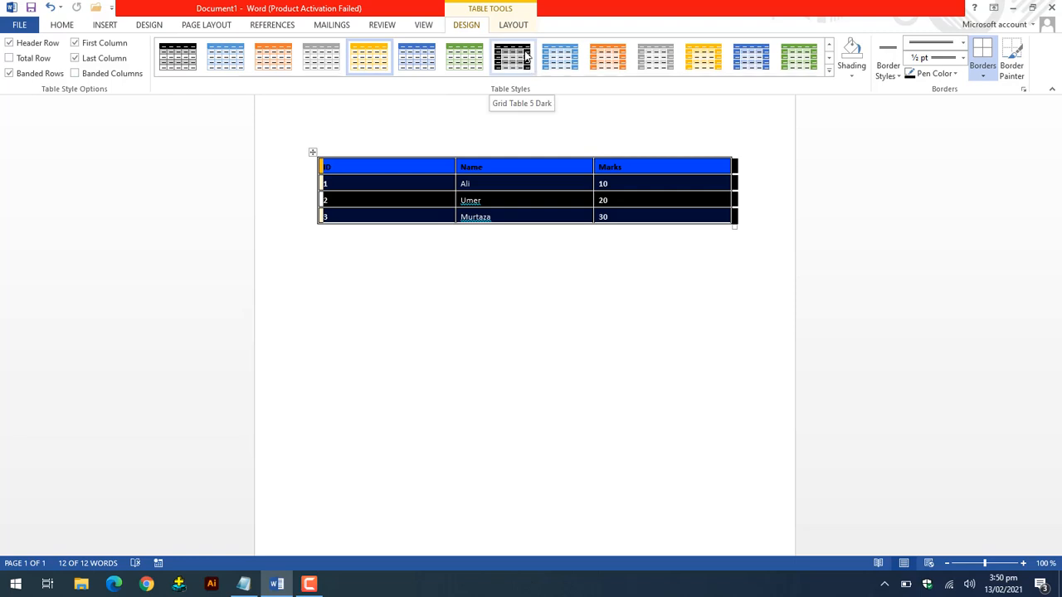
pyautogui.click(75, 59)
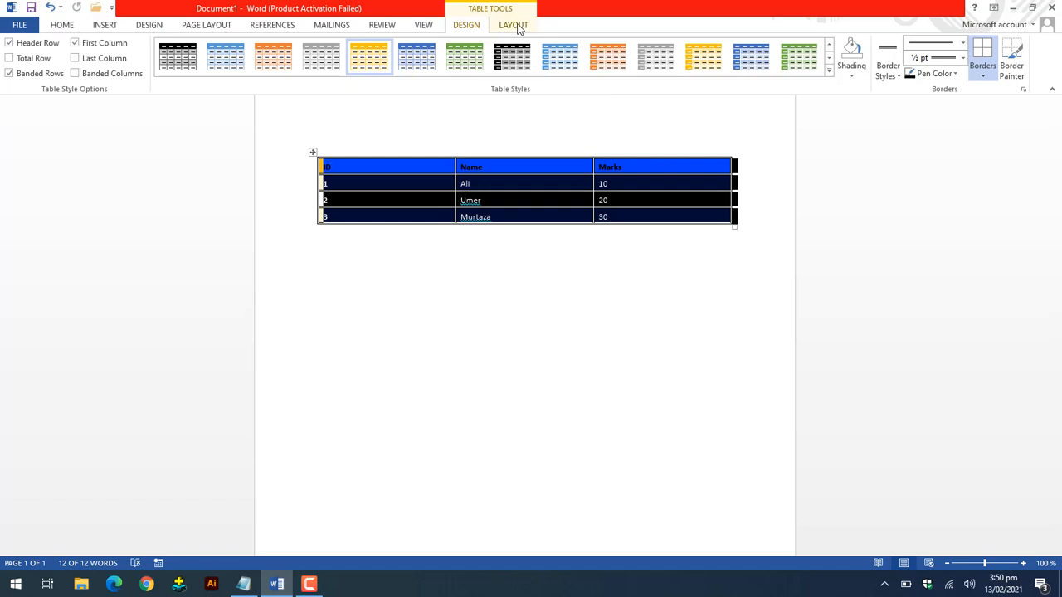
# Step: Remove all borders from the entire table by applying No Border
pyautogui.click(515, 25)
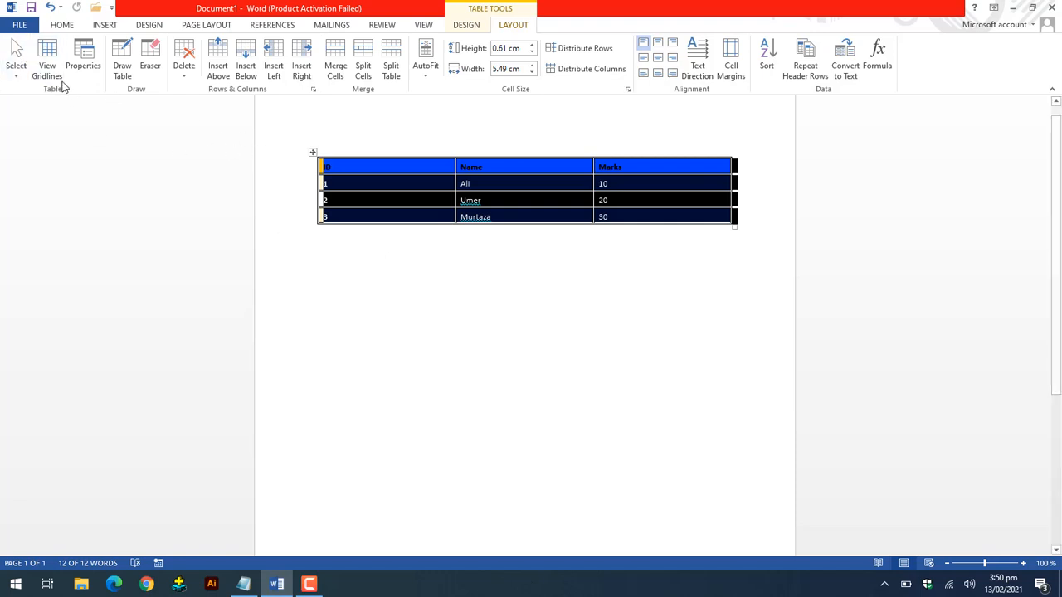
pyautogui.click(302, 141)
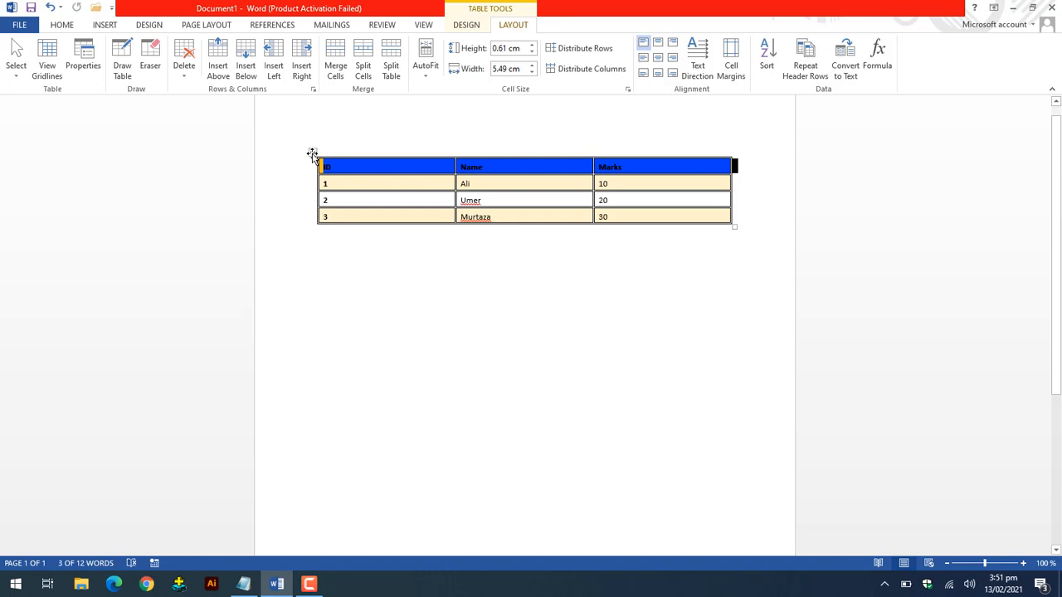
pyautogui.click(312, 153)
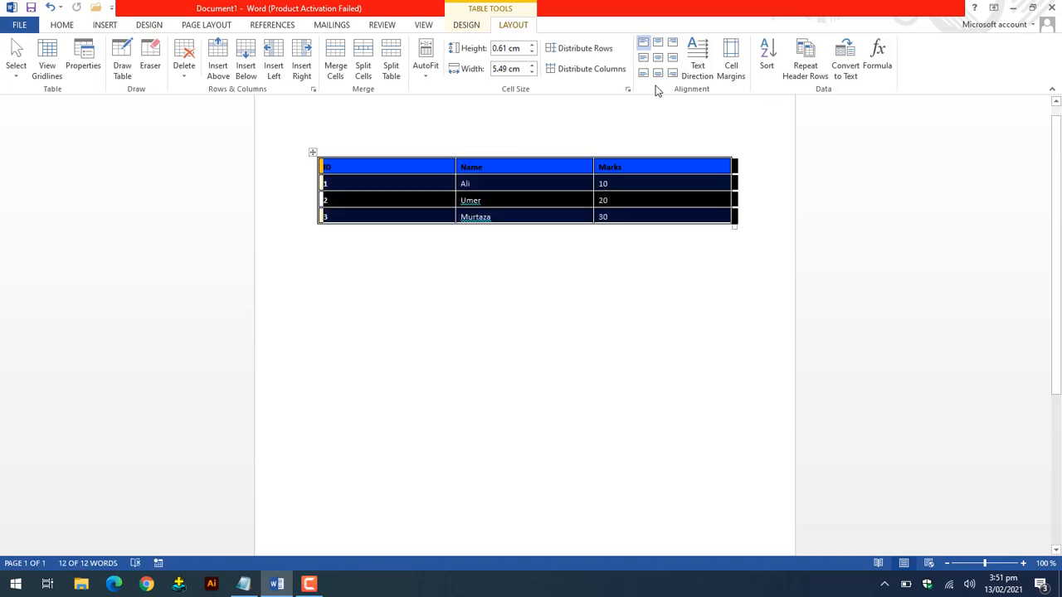
pyautogui.click(473, 27)
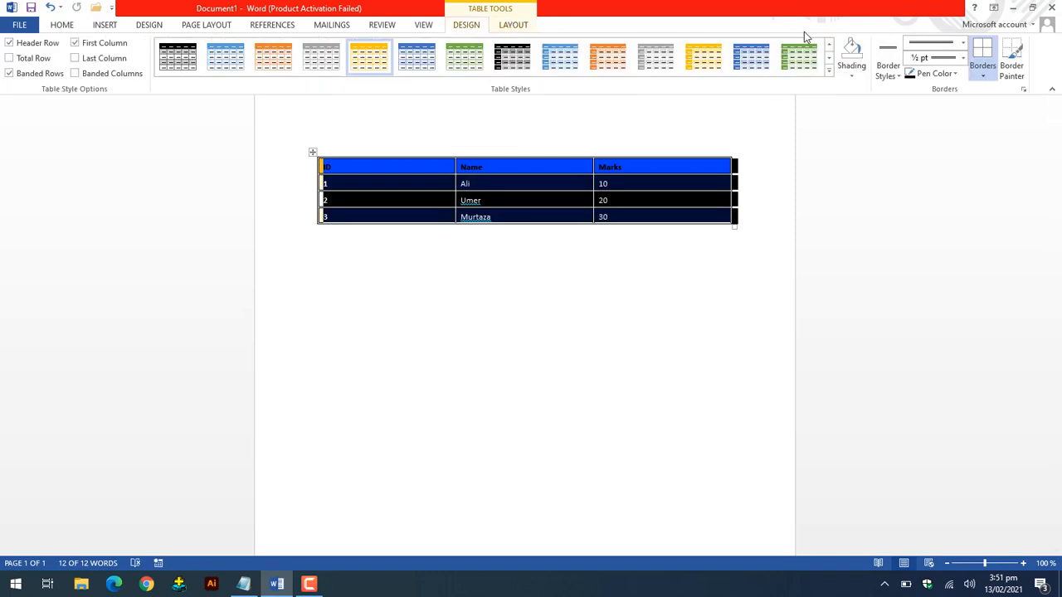
pyautogui.click(990, 68)
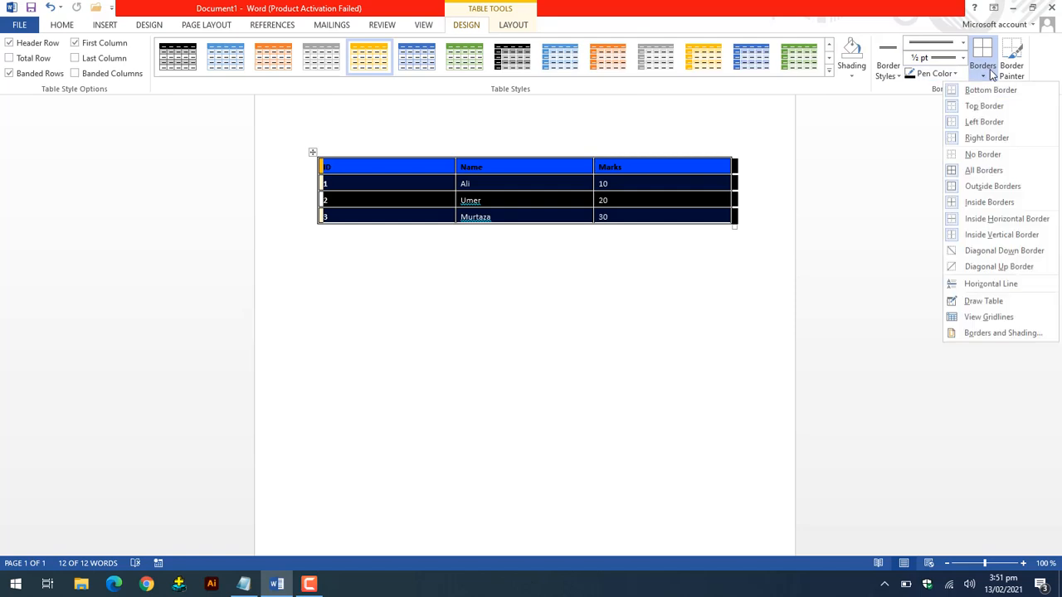
pyautogui.click(983, 154)
pyautogui.click(426, 245)
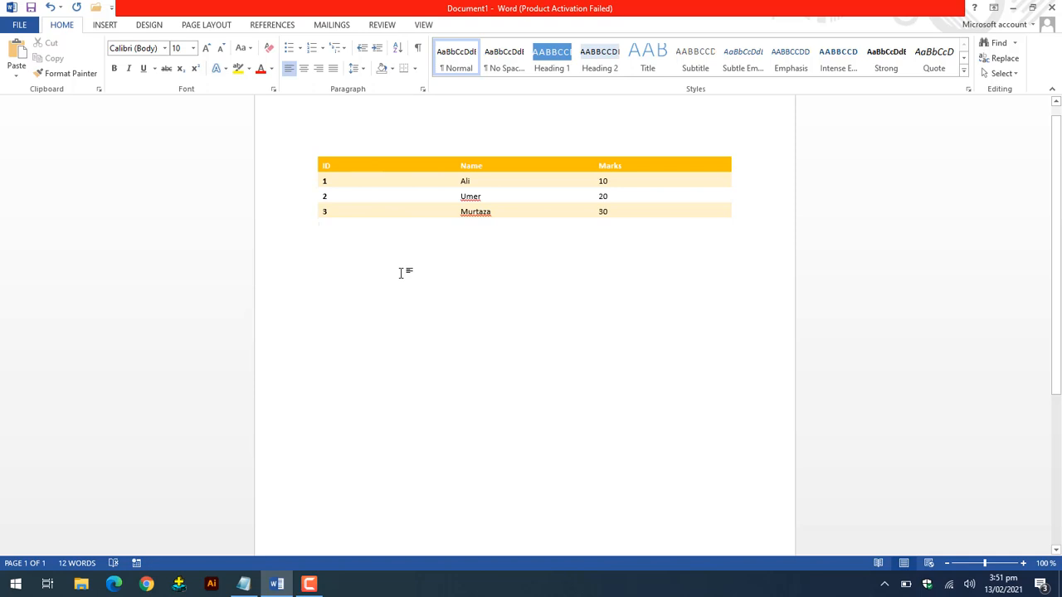
# Step: Show the gridlines of the borderless table with View Gridlines
pyautogui.click(315, 165)
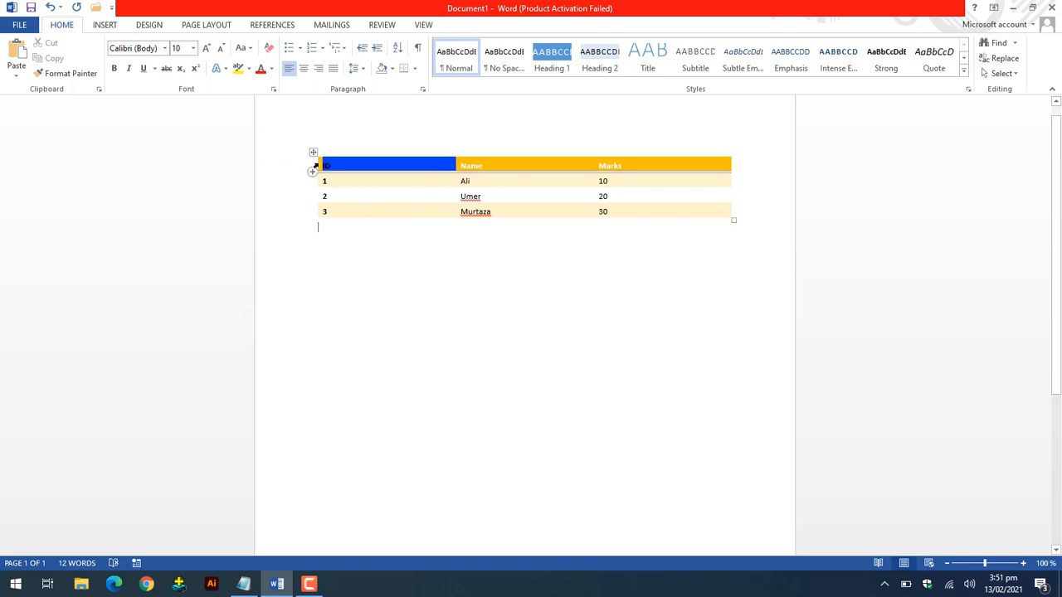
pyautogui.click(316, 152)
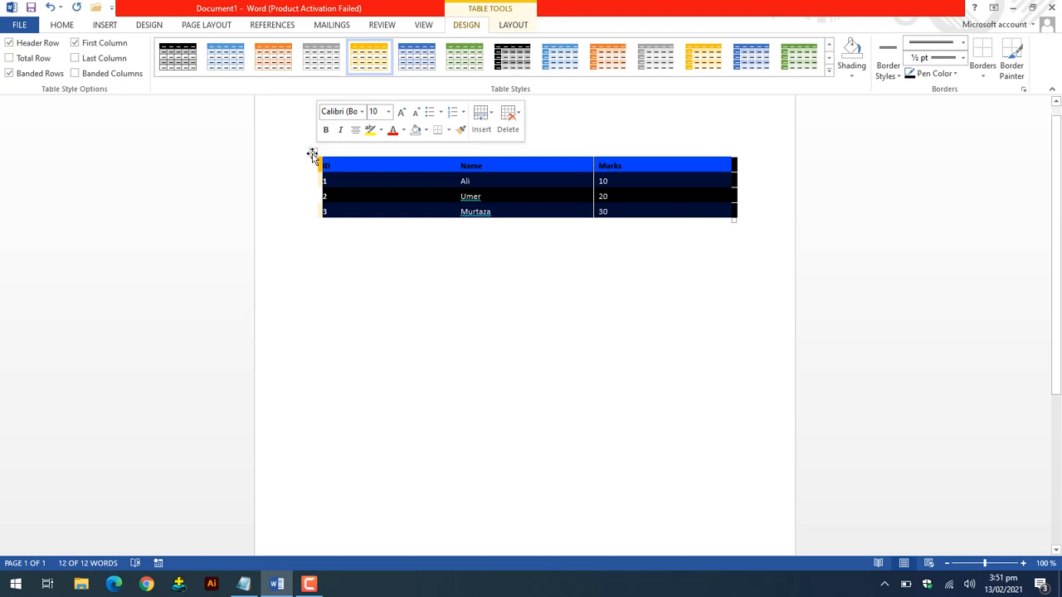
pyautogui.click(518, 25)
pyautogui.click(46, 54)
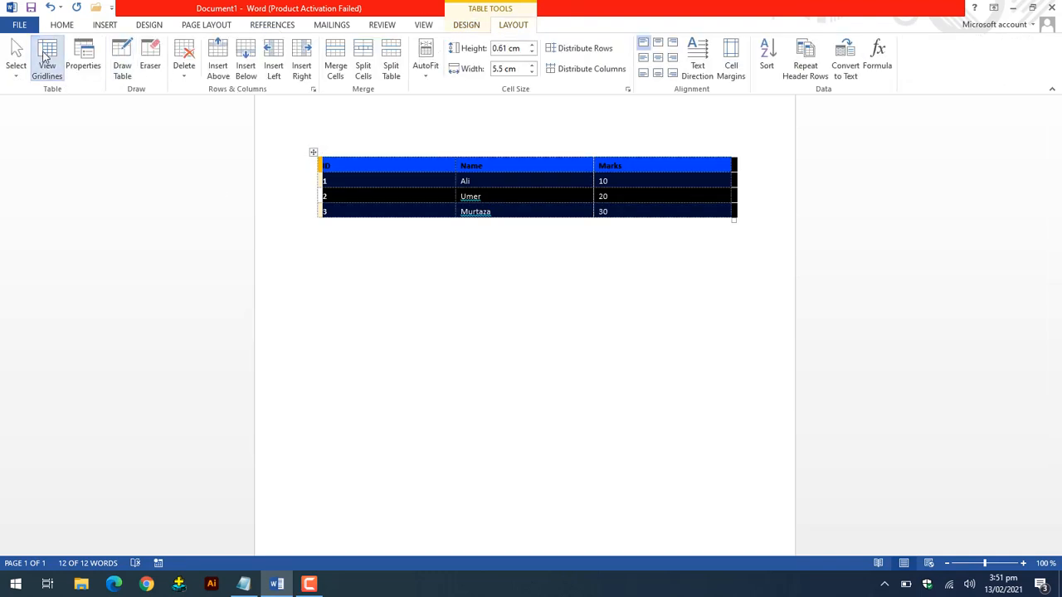
pyautogui.click(329, 260)
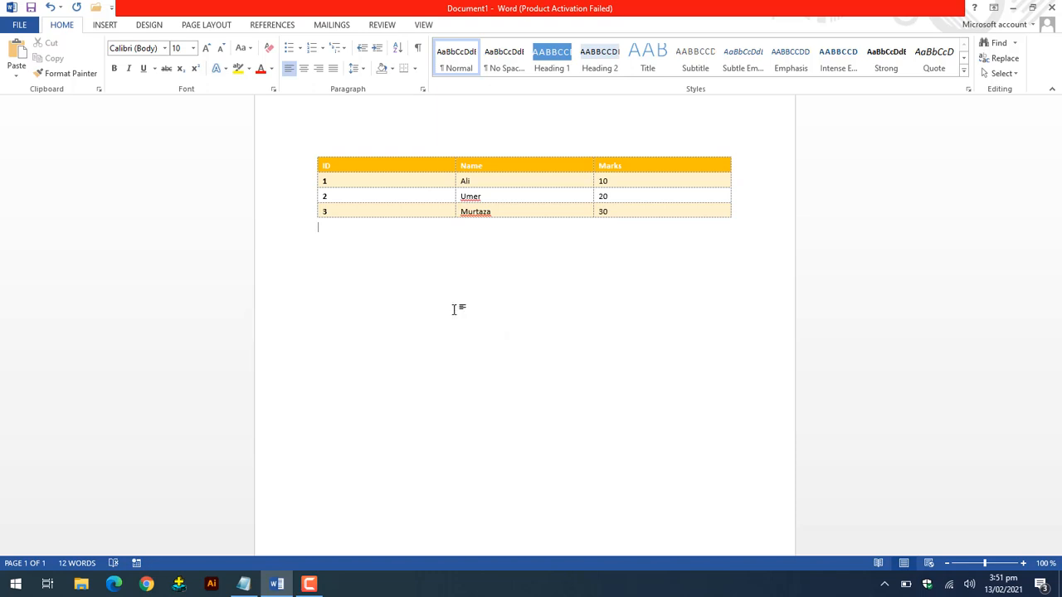
# Step: Select the whole table and hide its gridlines again
pyautogui.moveTo(313, 159)
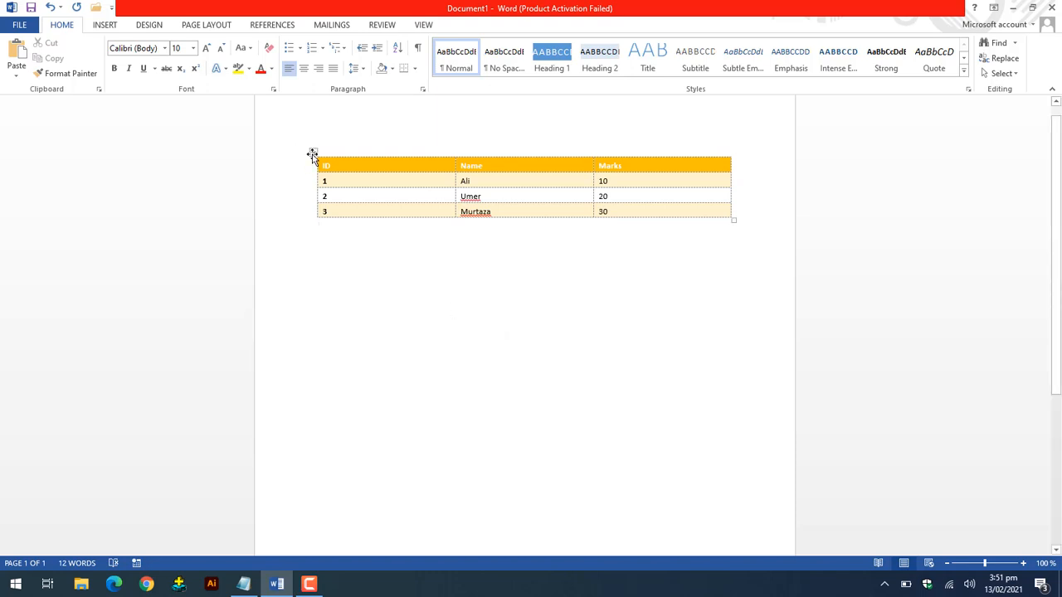
pyautogui.click(313, 154)
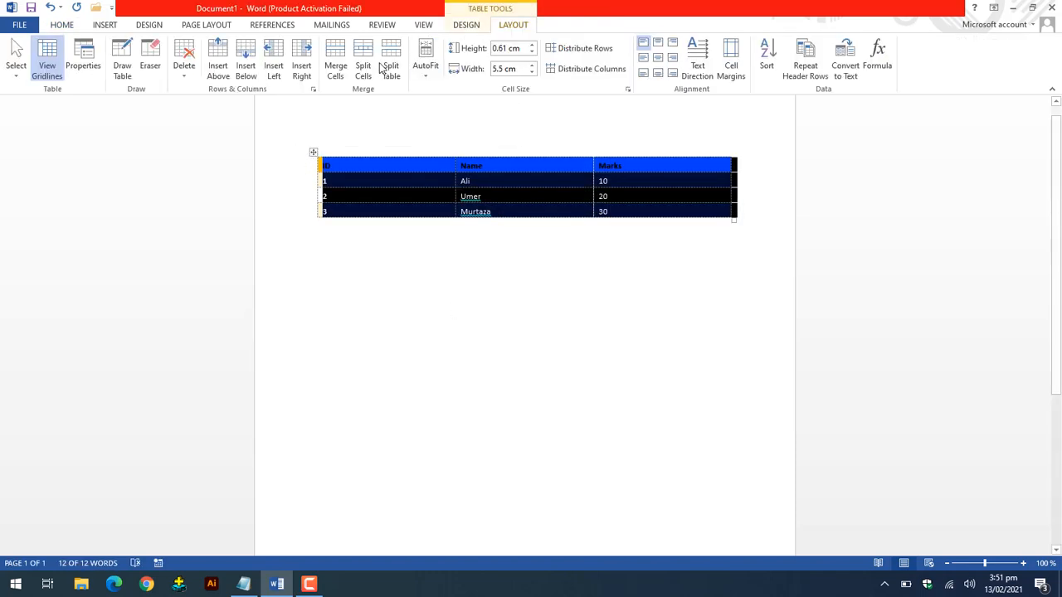
pyautogui.click(48, 60)
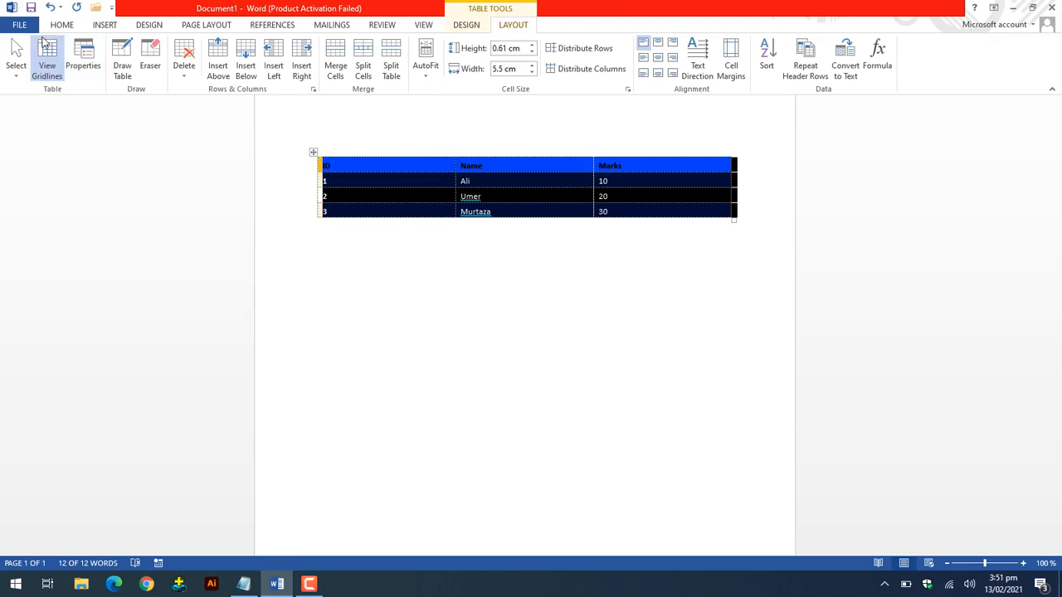
pyautogui.click(48, 60)
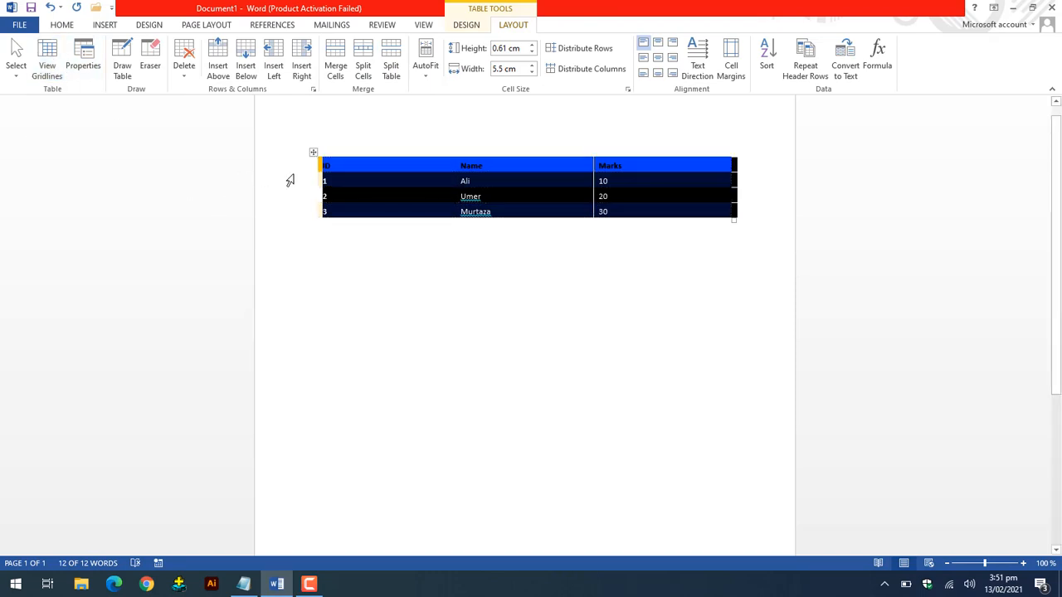
# Step: In Table Properties, set the preferred cell width to 7.4 cm for the whole table
pyautogui.click(83, 66)
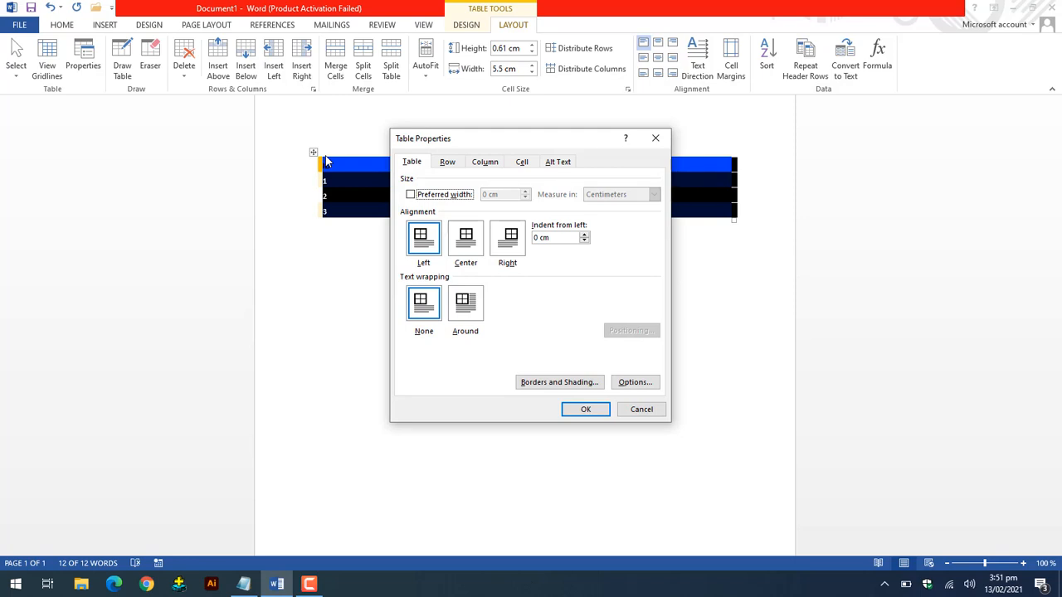
pyautogui.click(448, 163)
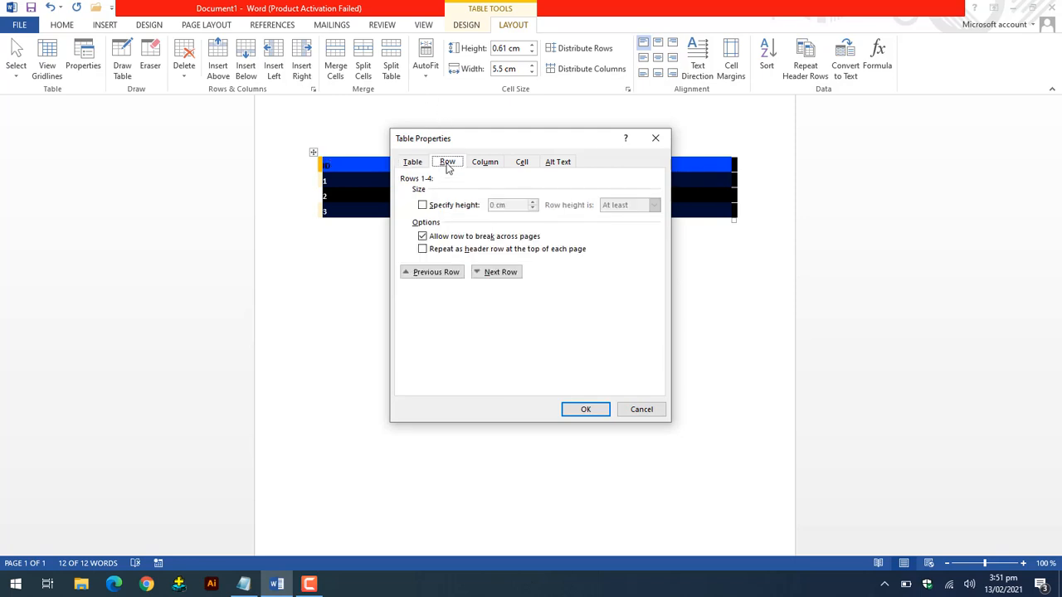
pyautogui.click(475, 165)
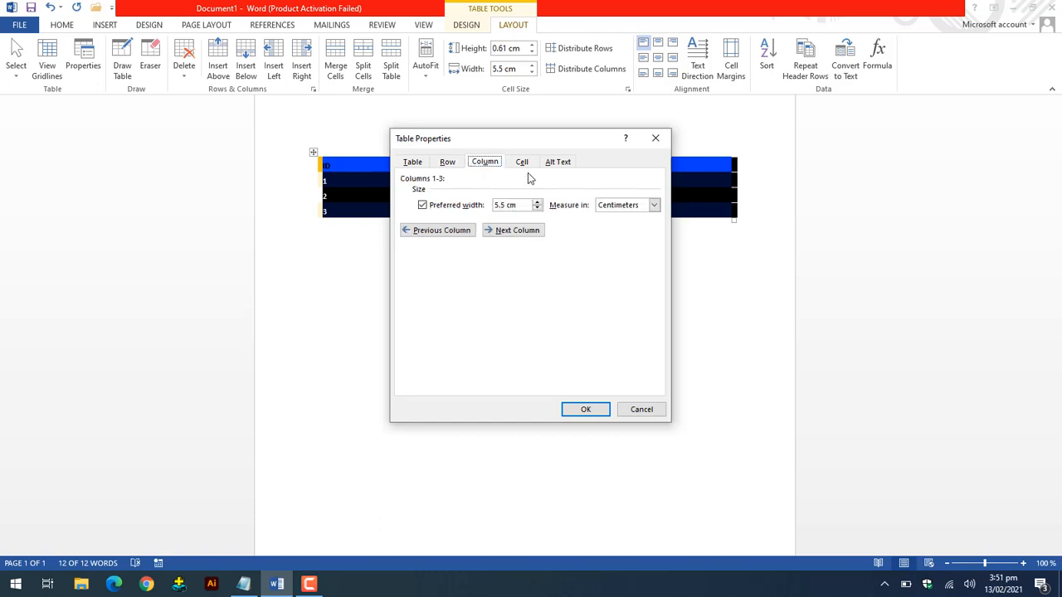
pyautogui.click(654, 205)
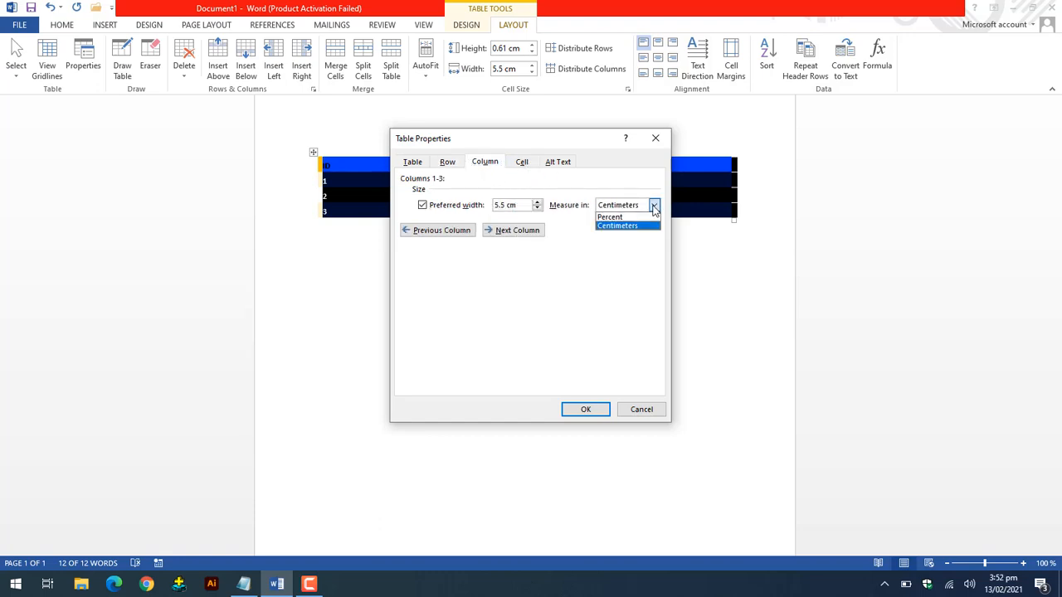
pyautogui.click(654, 204)
pyautogui.click(517, 165)
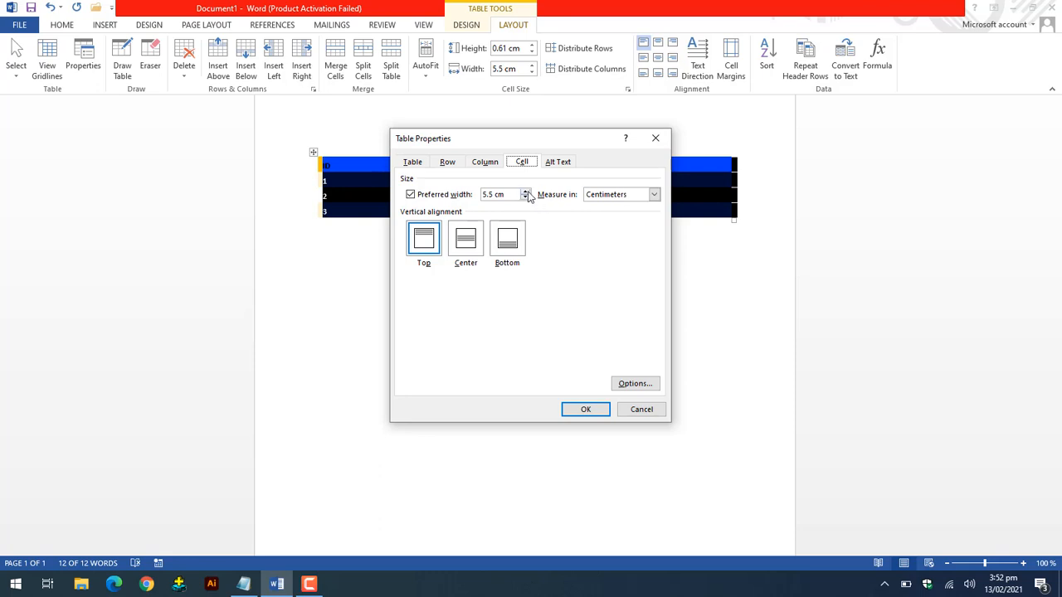
pyautogui.moveTo(503, 145); pyautogui.dragTo(776, 132)
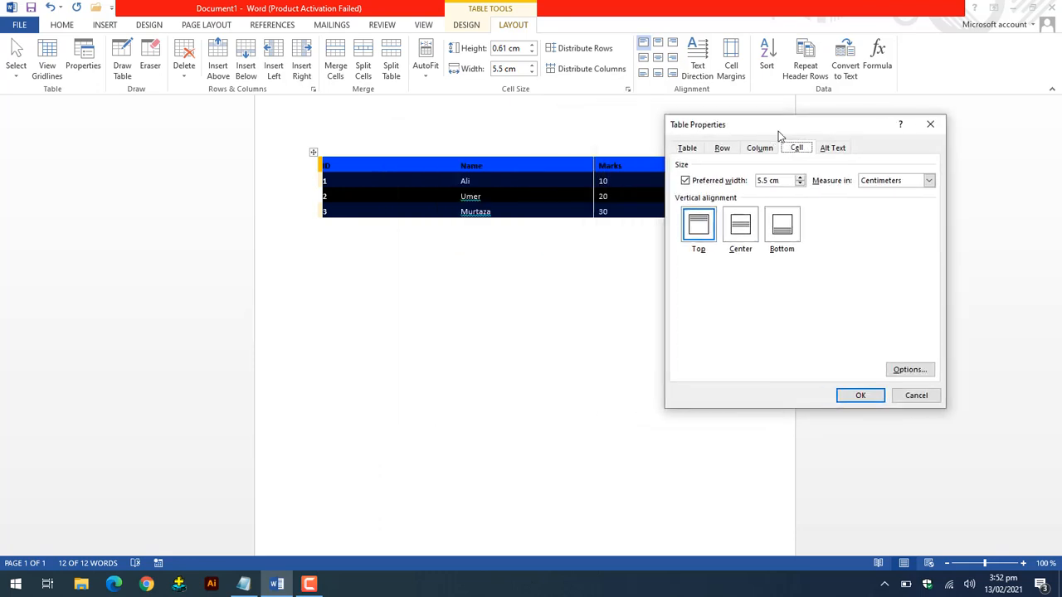
pyautogui.click(801, 177)
pyautogui.click(862, 396)
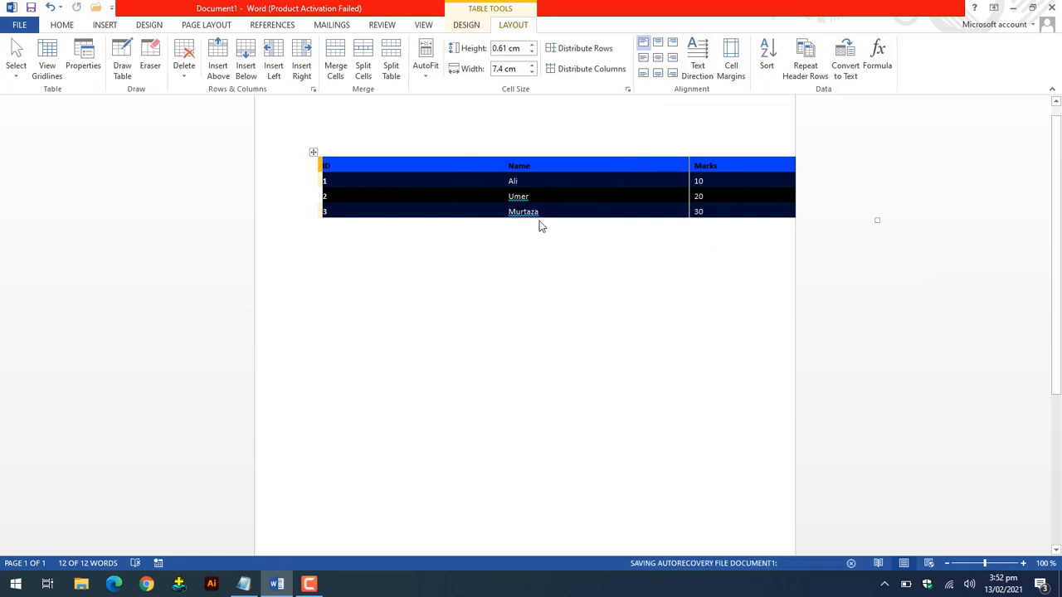
pyautogui.click(347, 253)
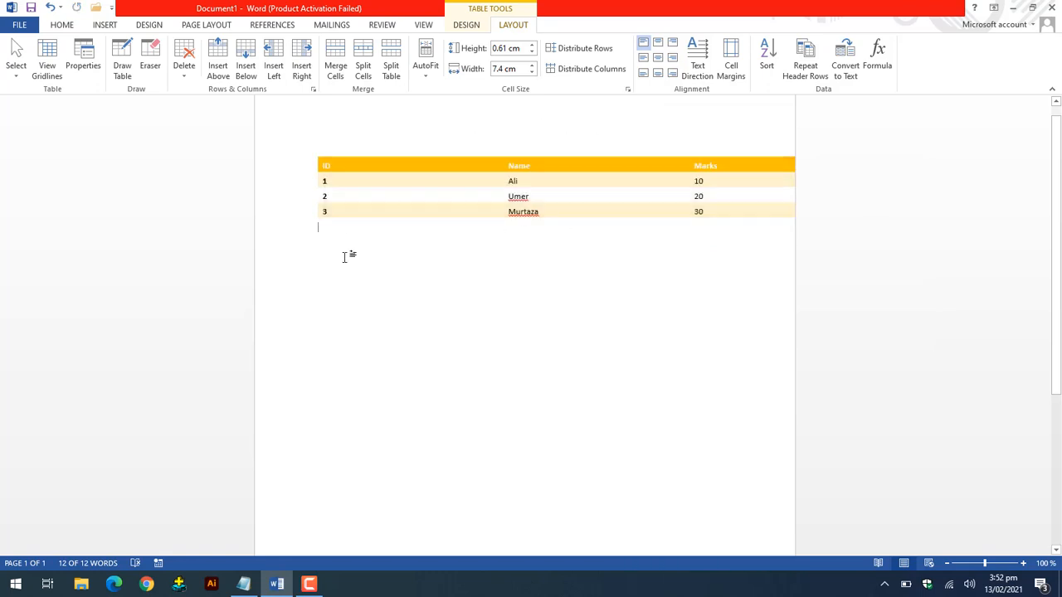
# Step: Insert an empty row below the row with ID 3
pyautogui.click(314, 150)
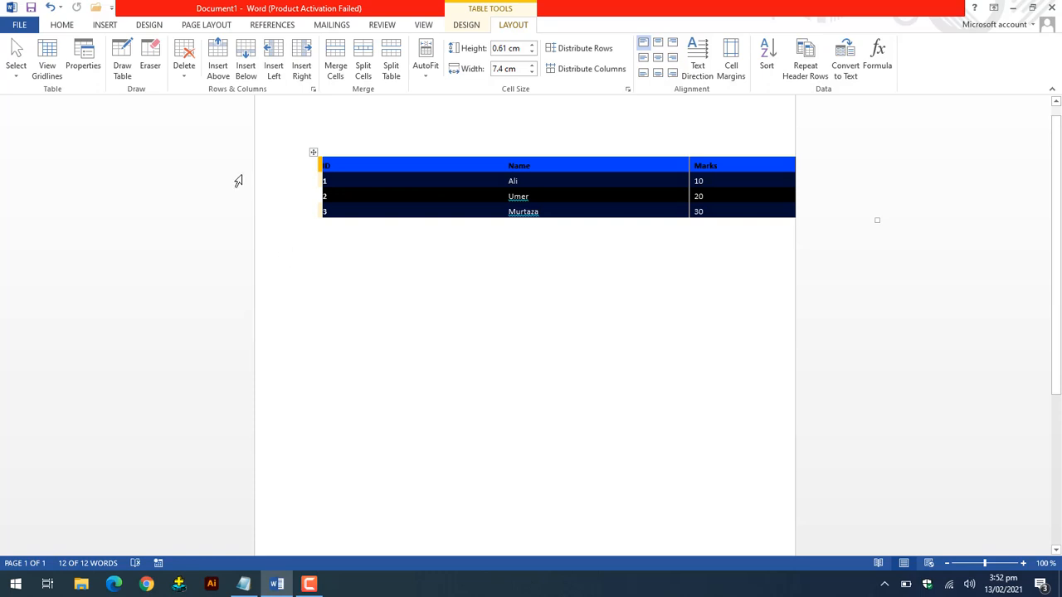
pyautogui.click(304, 238)
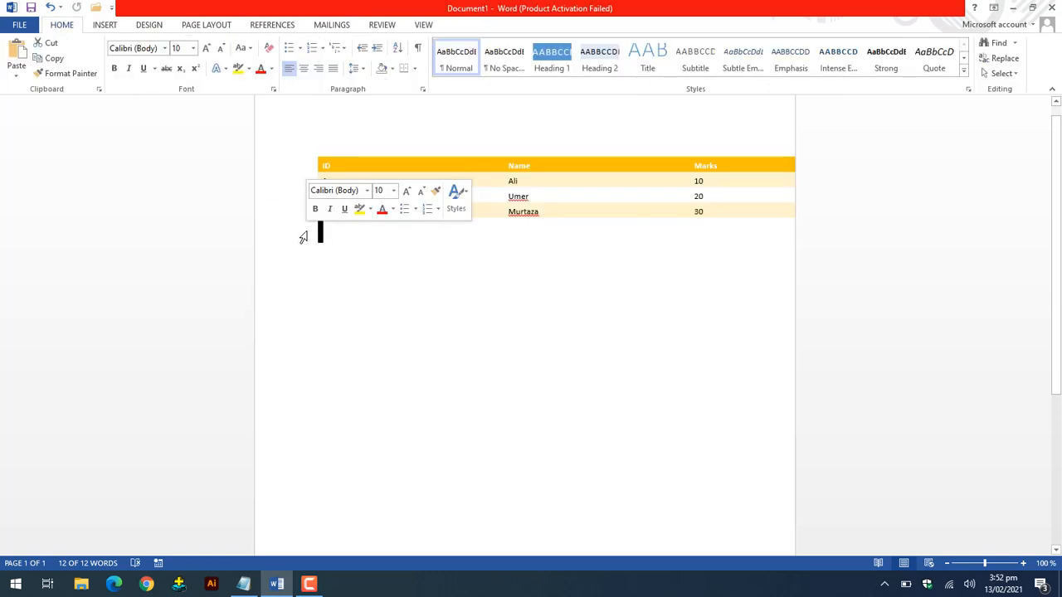
pyautogui.click(313, 150)
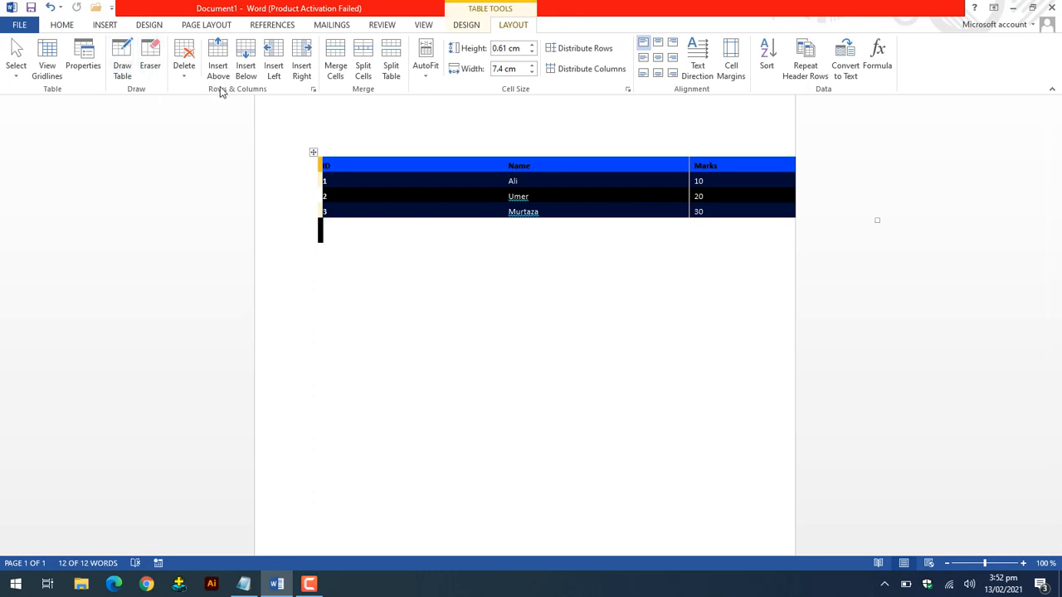
pyautogui.click(357, 199)
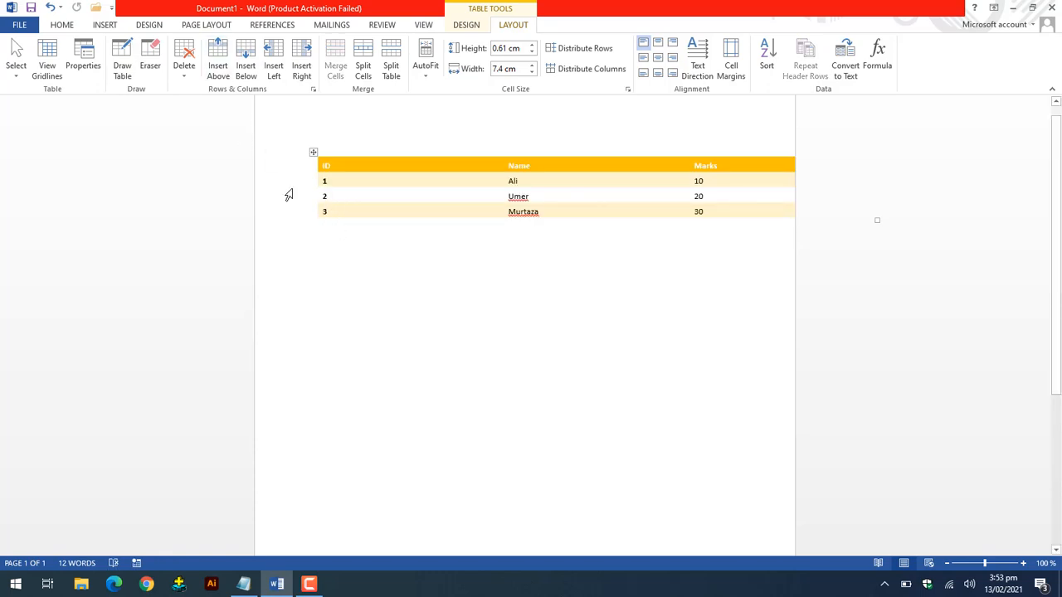
pyautogui.click(247, 71)
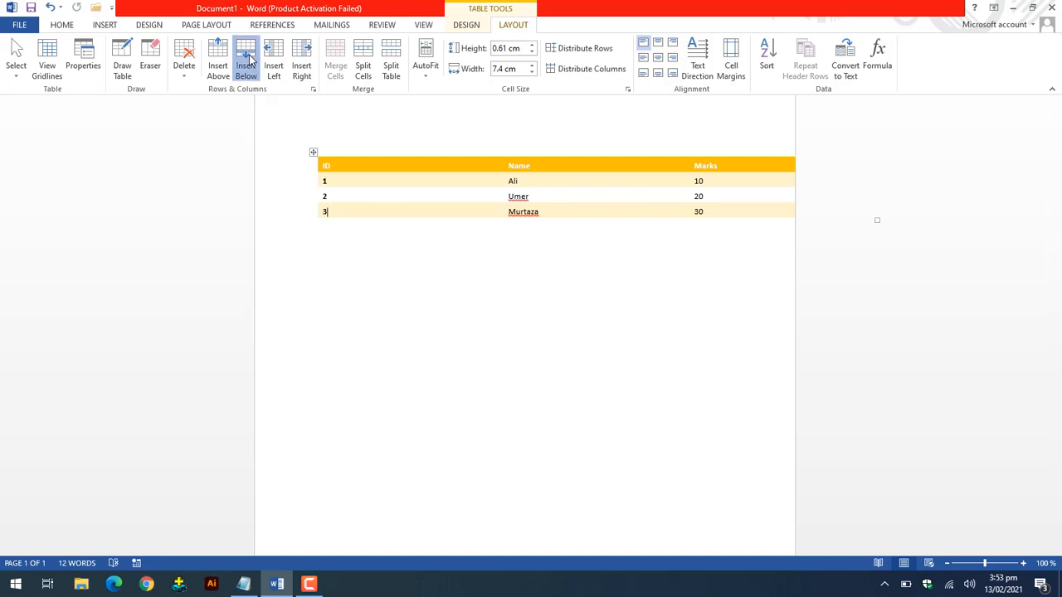
pyautogui.click(366, 298)
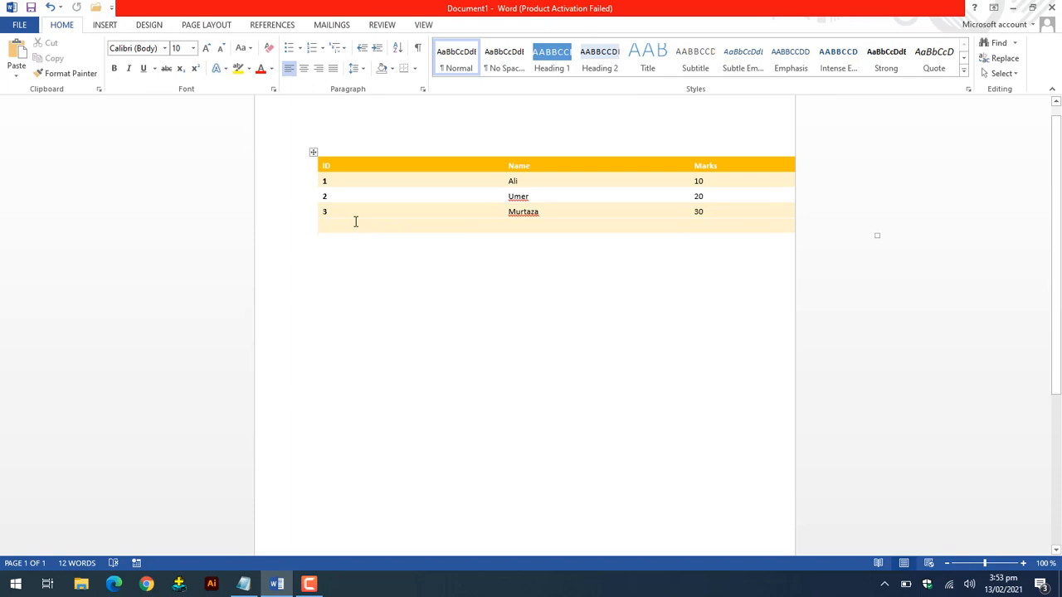
# Step: Try inserting an empty column to the right of the ID column, and undo it
pyautogui.click(334, 225)
pyautogui.click(336, 214)
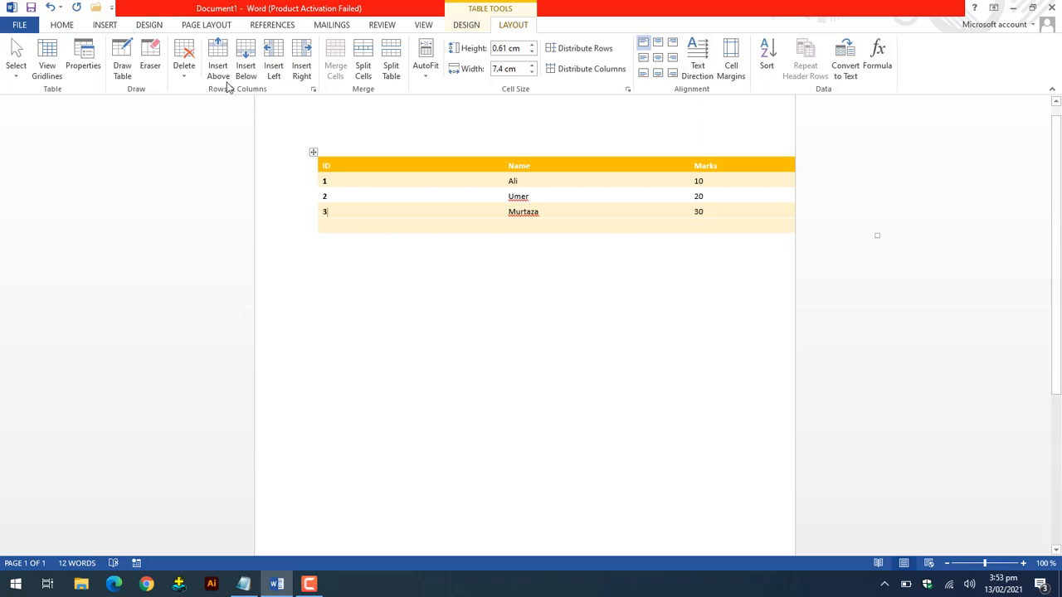
pyautogui.click(301, 68)
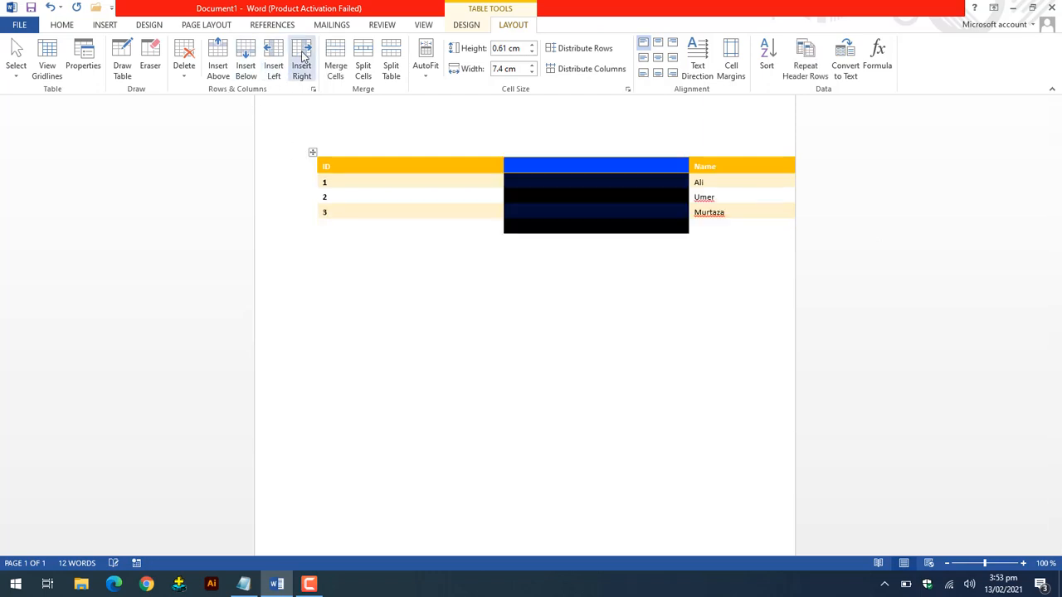
pyautogui.click(549, 319)
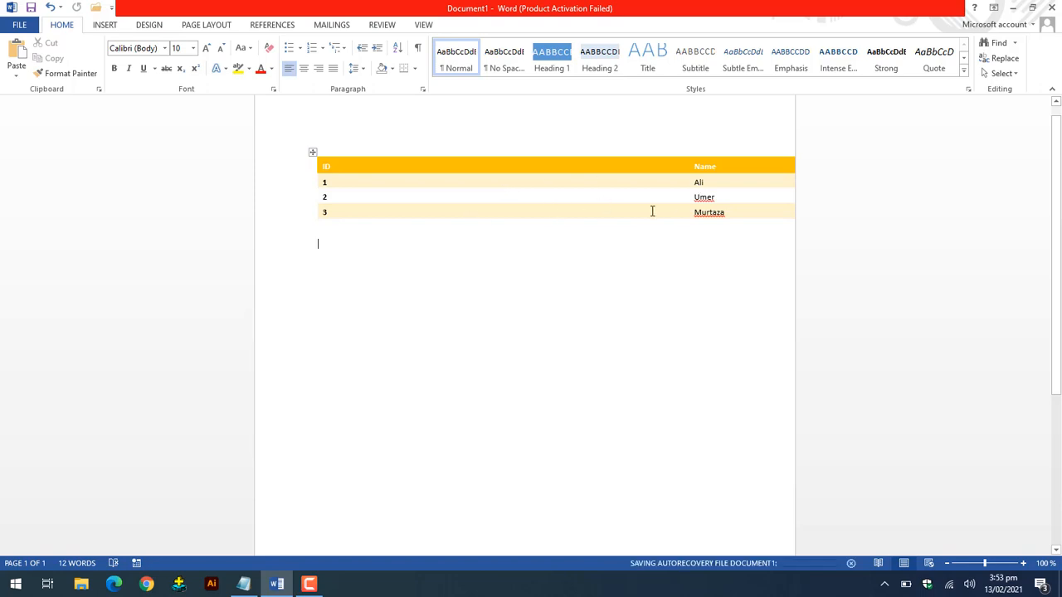
pyautogui.hotkey('ctrl', 'z')
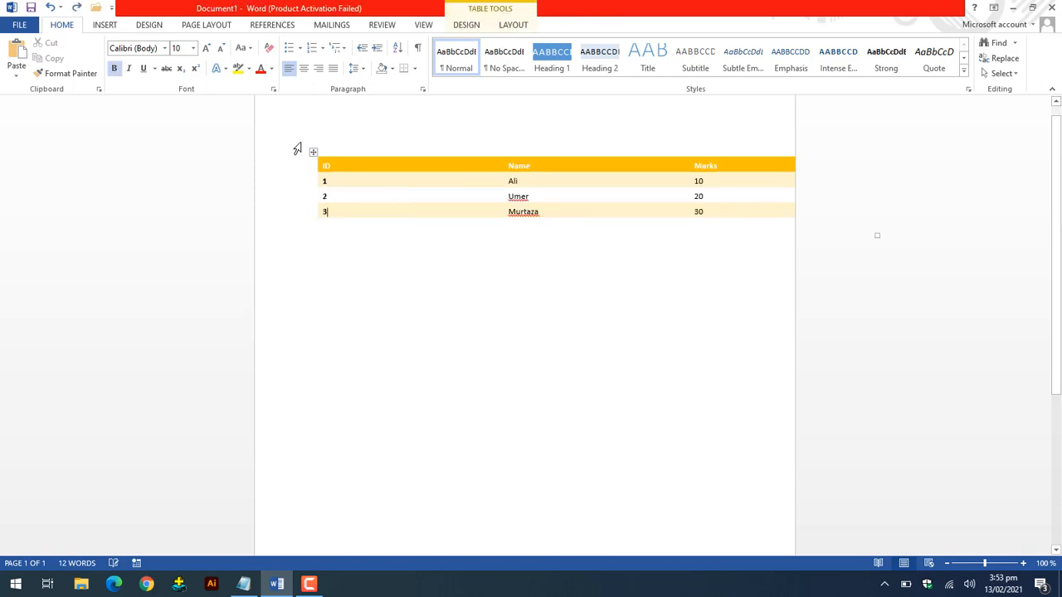
# Step: Insert an empty row above the row with ID 3, and delete that row again
pyautogui.click(507, 25)
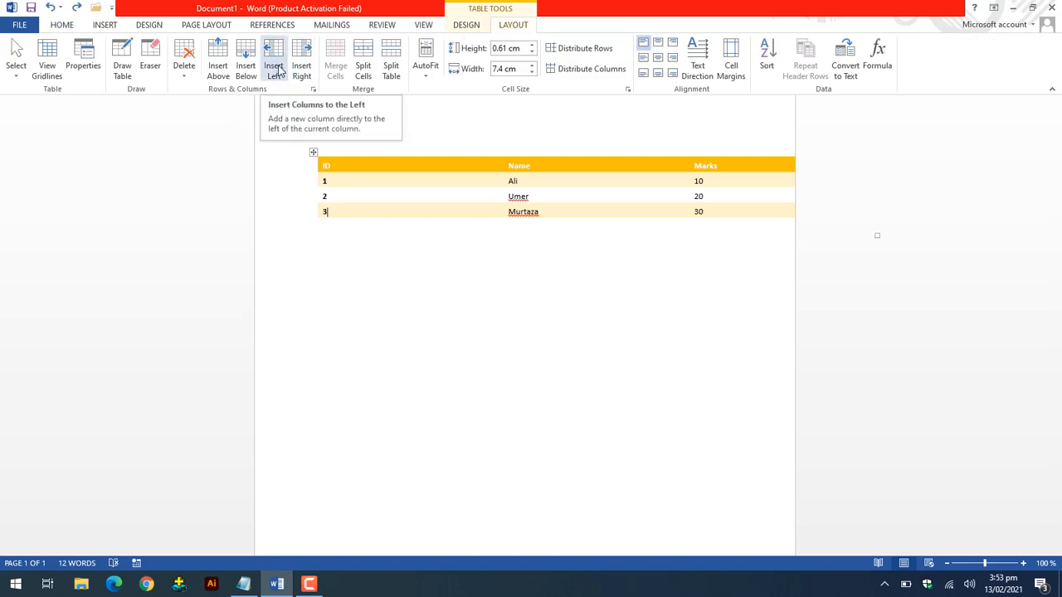
pyautogui.click(218, 70)
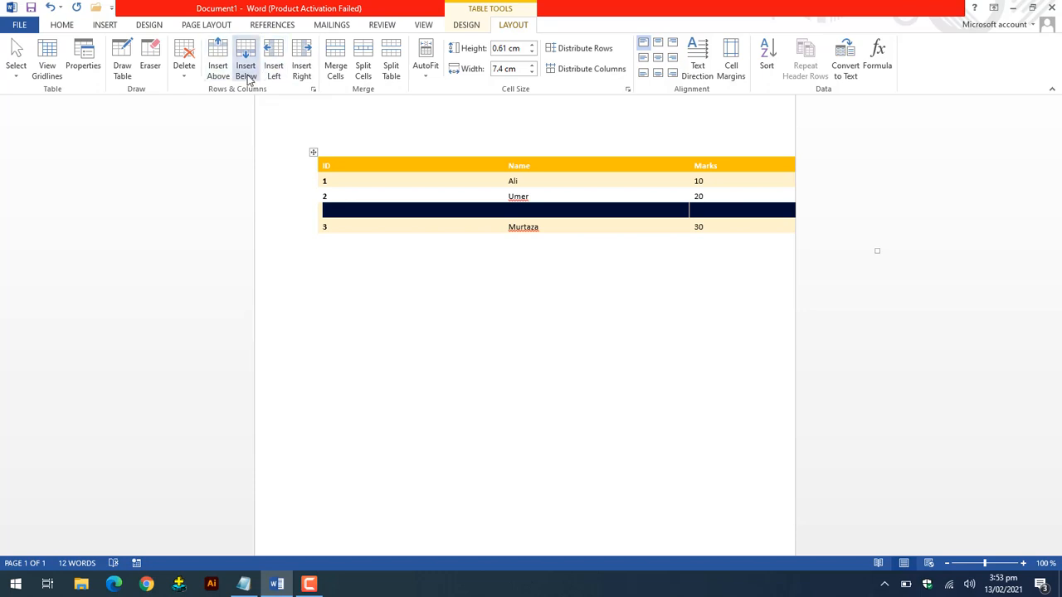
pyautogui.click(182, 64)
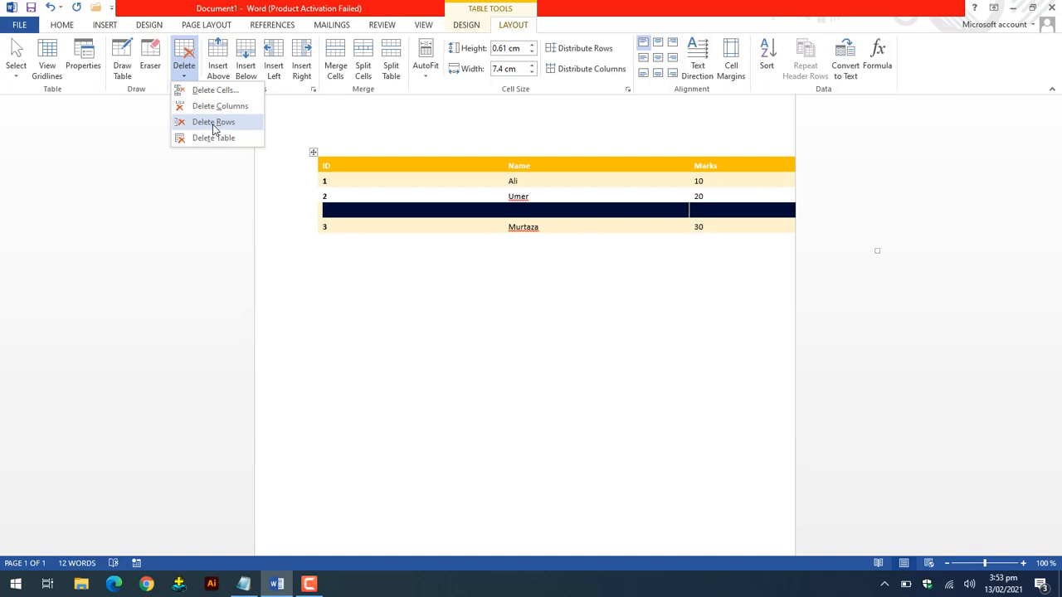
pyautogui.click(214, 122)
pyautogui.click(365, 199)
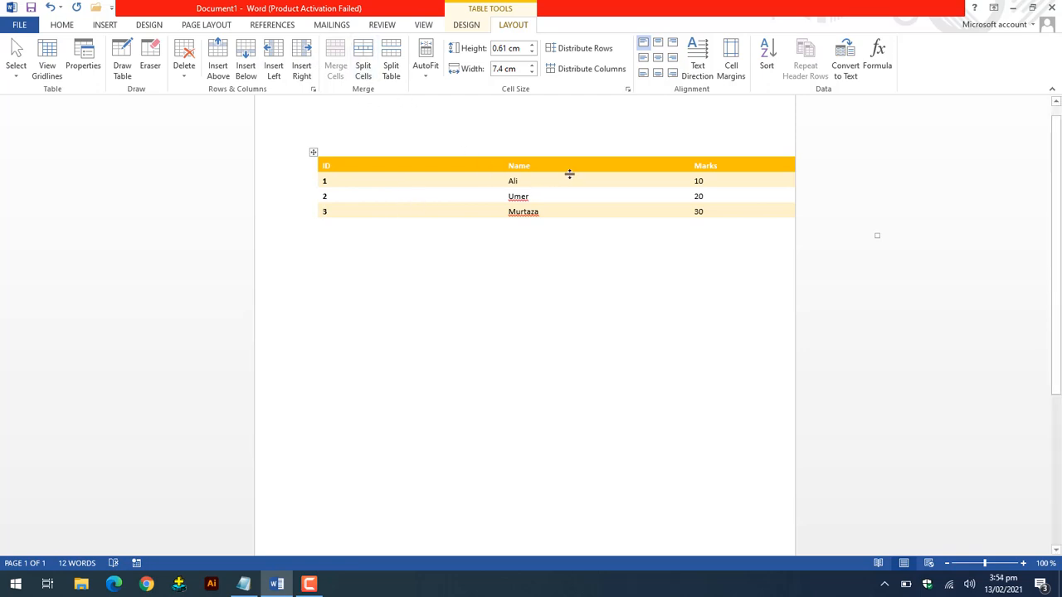
# Step: Try inserting an empty column to the left of the Marks column, and undo it
pyautogui.click(721, 212)
pyautogui.click(277, 75)
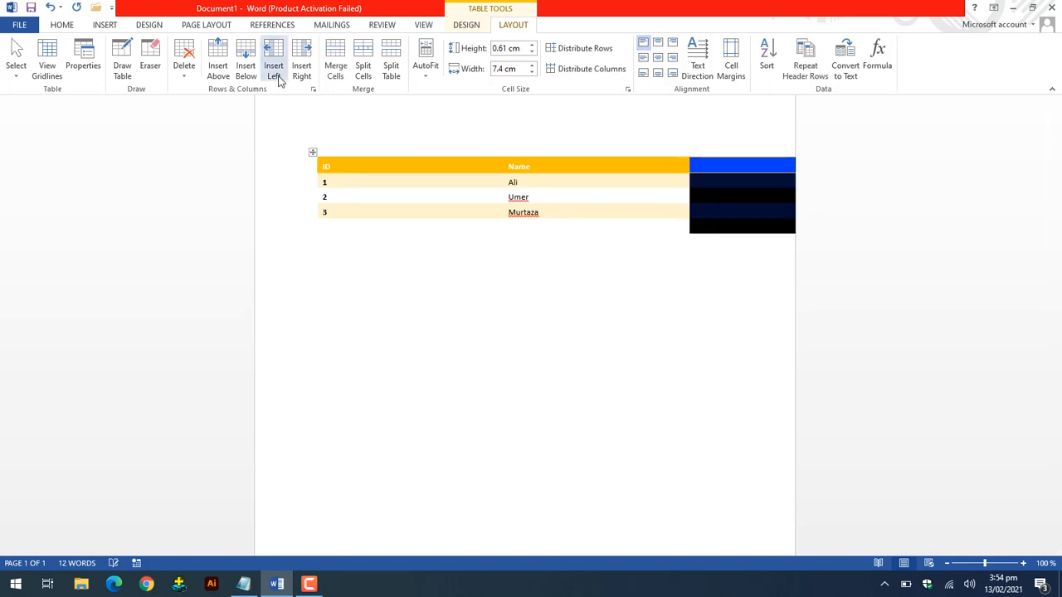
pyautogui.hotkey('ctrl', 'z')
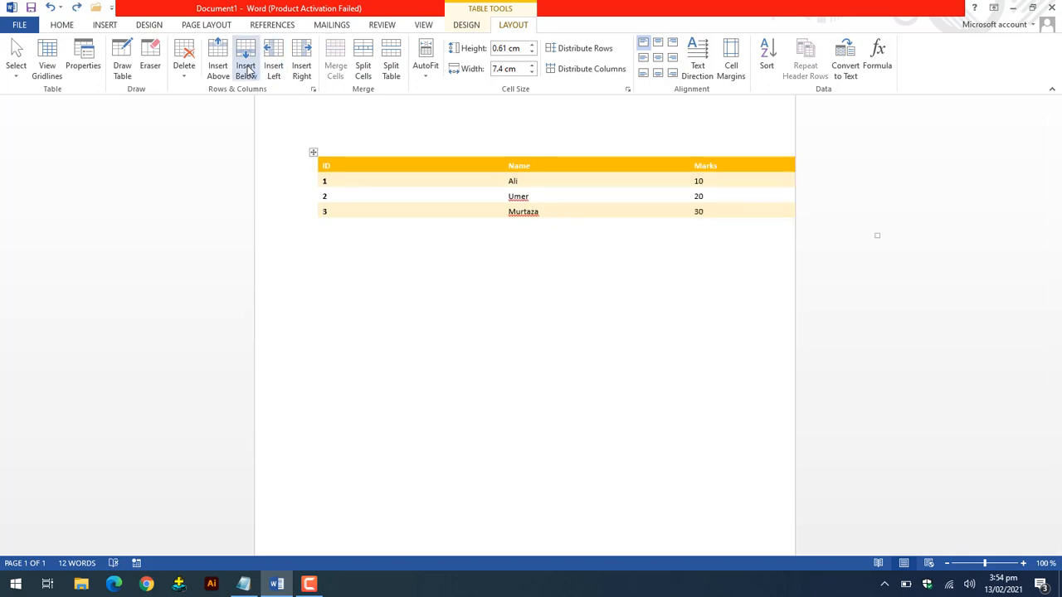
# Step: Insert another empty row below the row with ID 3 and apply borders to all cells of the table
pyautogui.click(248, 72)
pyautogui.click(371, 235)
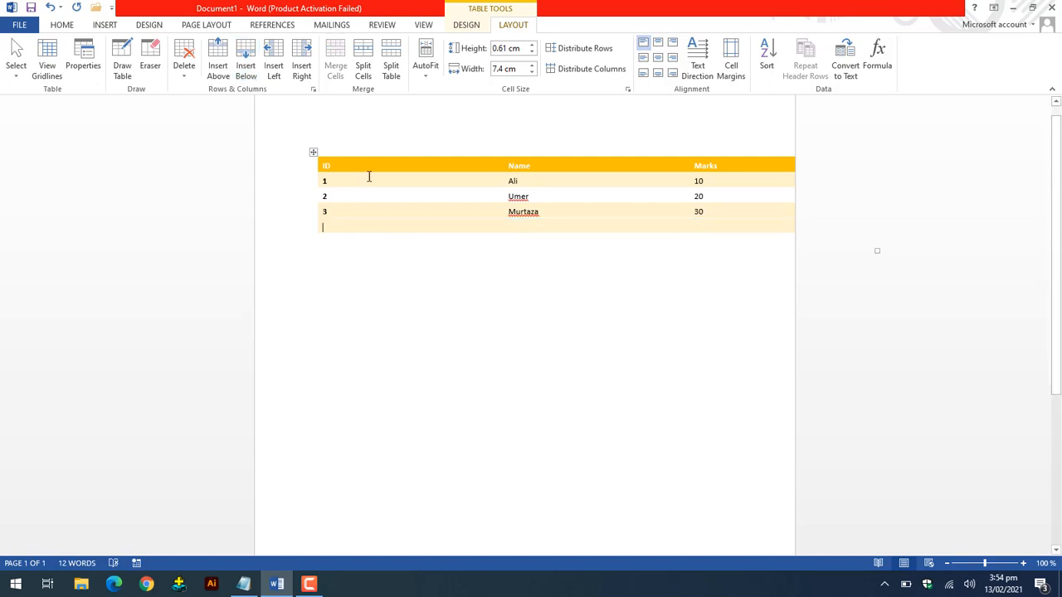
pyautogui.click(313, 152)
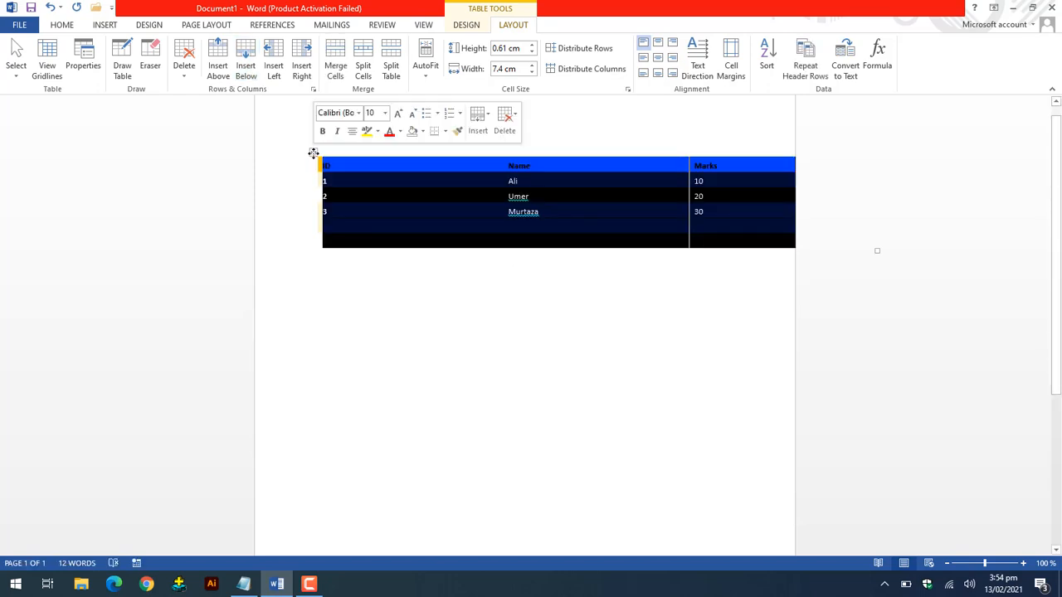
pyautogui.click(464, 23)
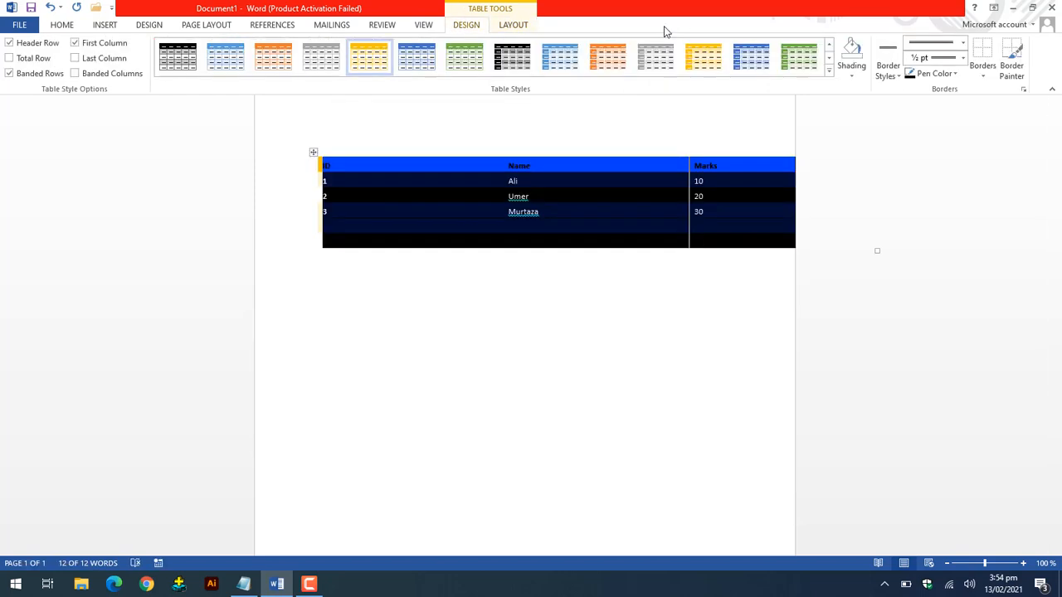
pyautogui.click(975, 81)
pyautogui.click(979, 171)
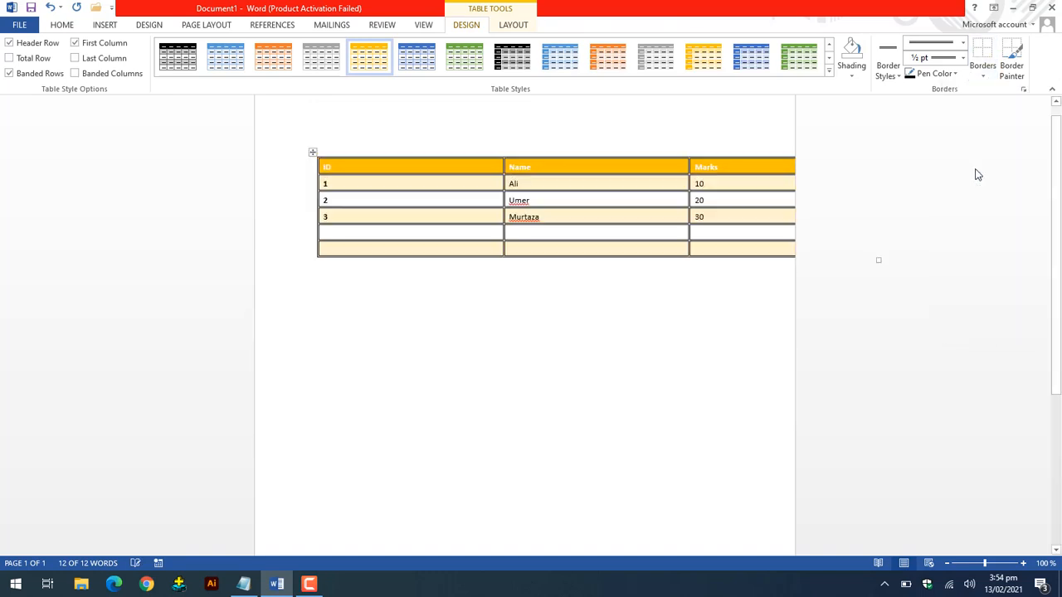
pyautogui.click(640, 311)
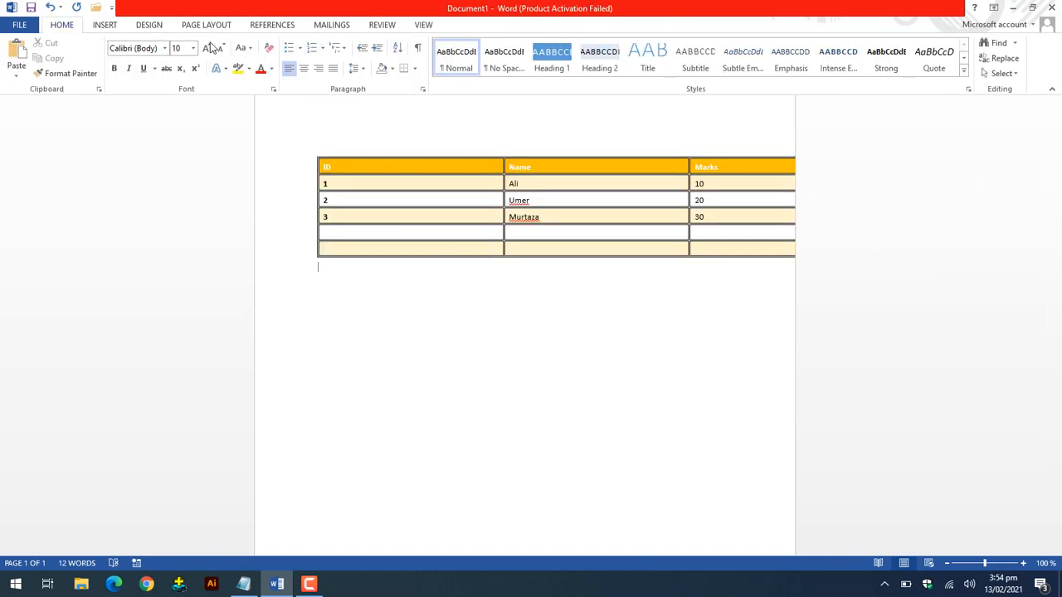
# Step: Merge the ID and Name cells of the first empty row below ID 3 into one cell
pyautogui.click(312, 151)
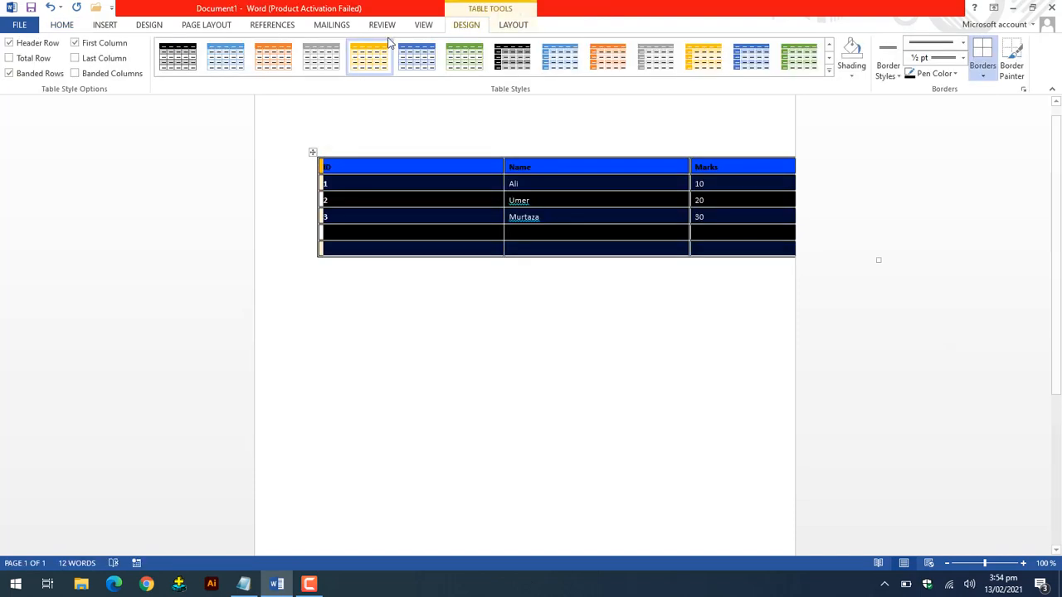
pyautogui.click(496, 27)
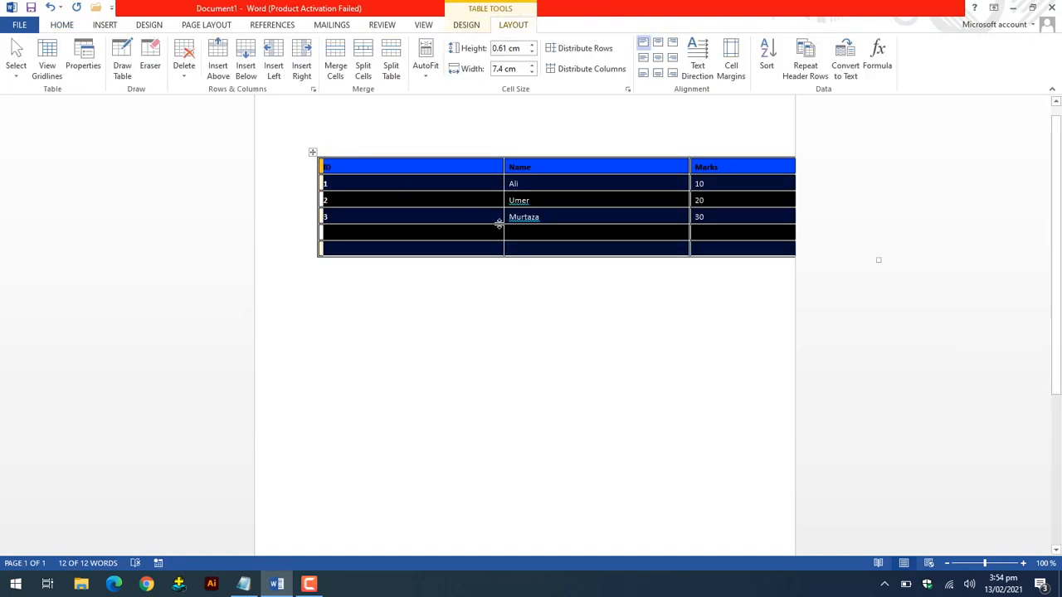
pyautogui.moveTo(548, 241); pyautogui.dragTo(695, 226)
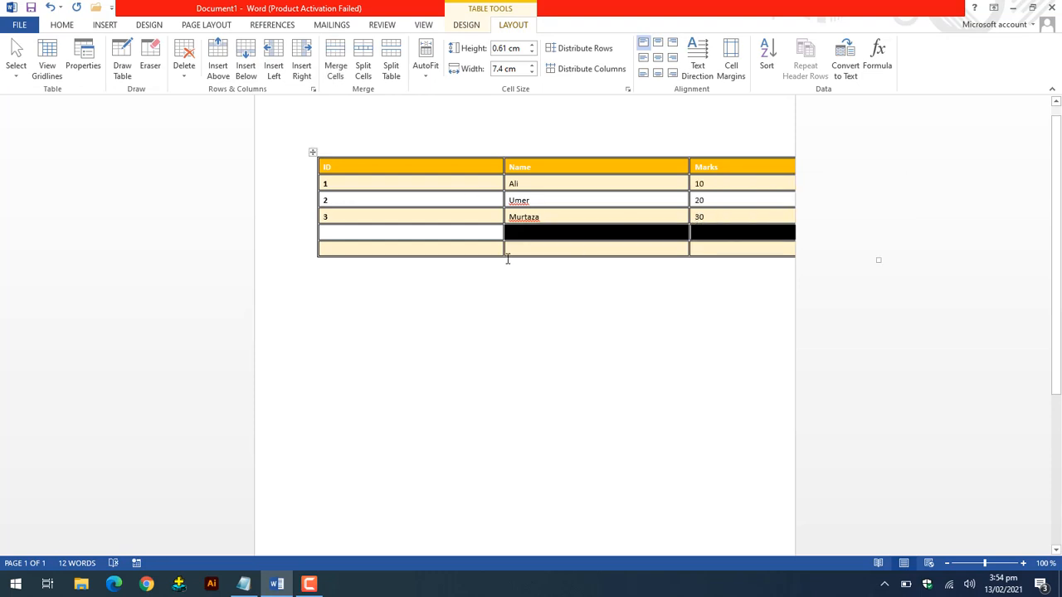
pyautogui.click(525, 232)
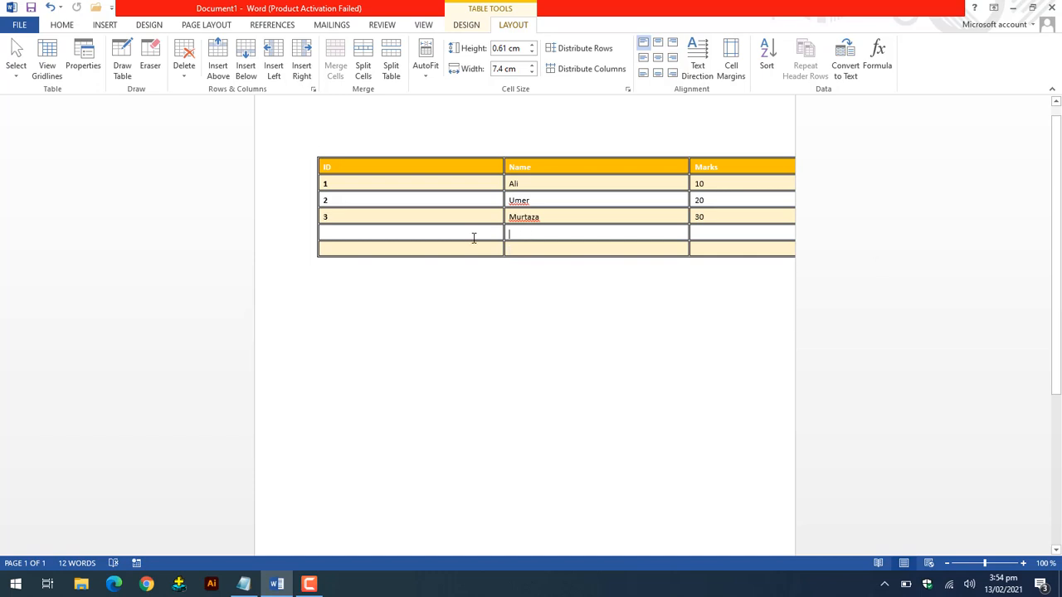
pyautogui.moveTo(473, 238); pyautogui.dragTo(539, 235)
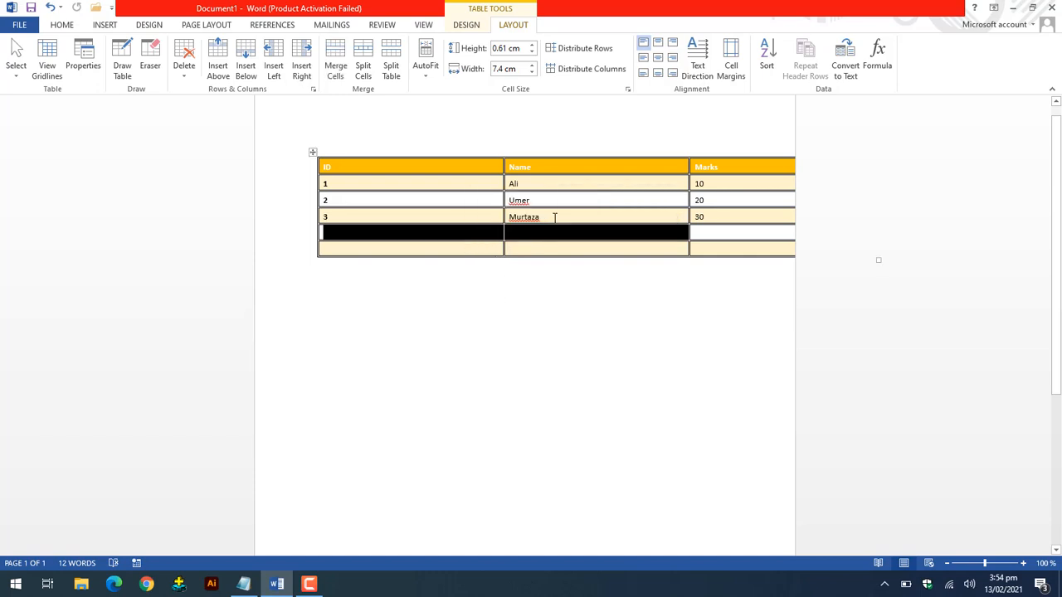
pyautogui.click(335, 73)
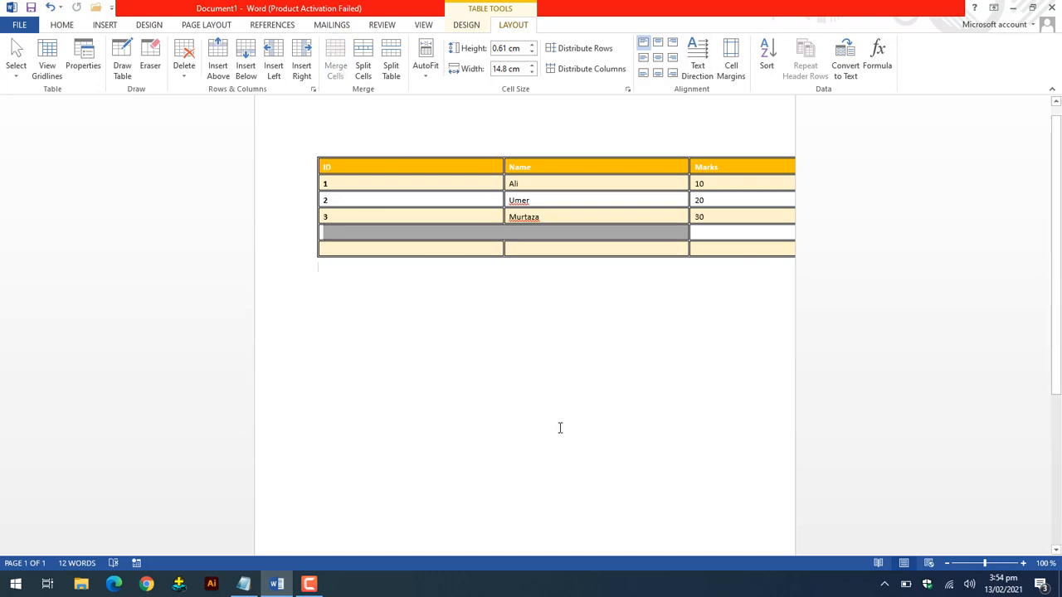
pyautogui.click(471, 260)
pyautogui.click(500, 232)
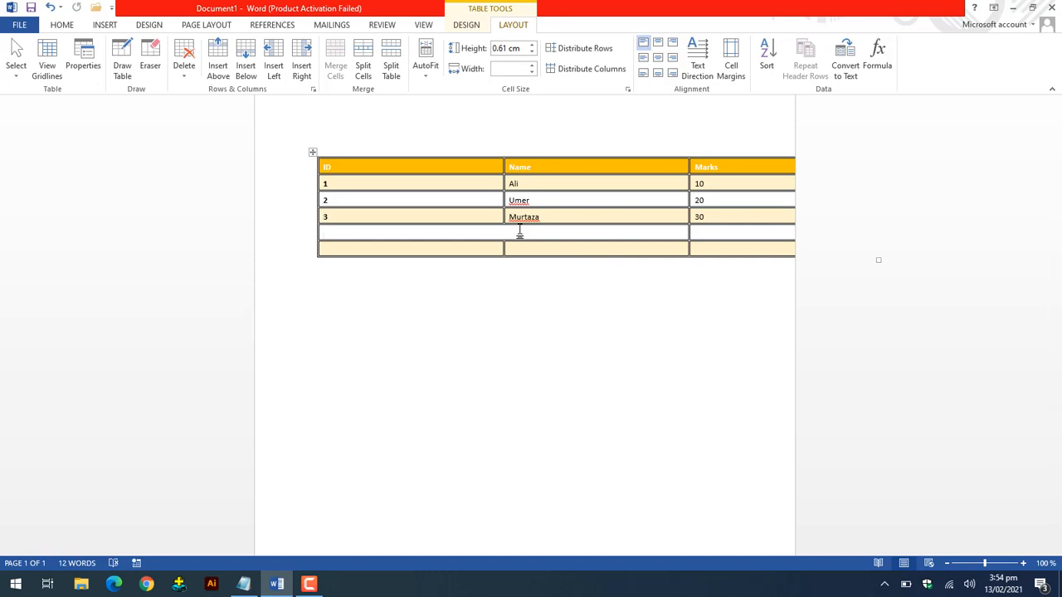
# Step: Split the ID cell of the last empty row into 2 columns and 1 row
pyautogui.click(475, 245)
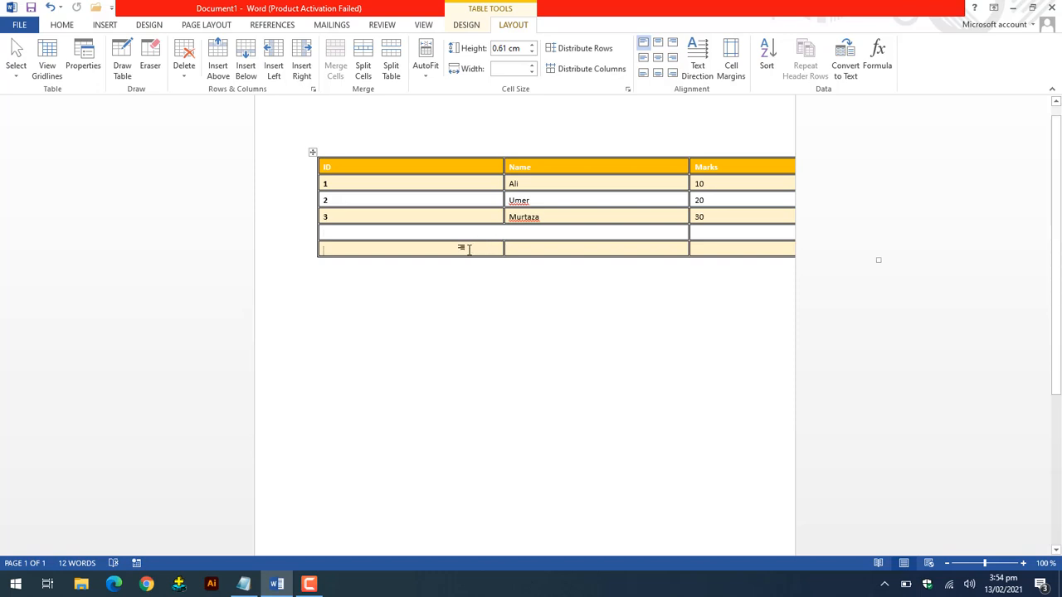
pyautogui.click(363, 67)
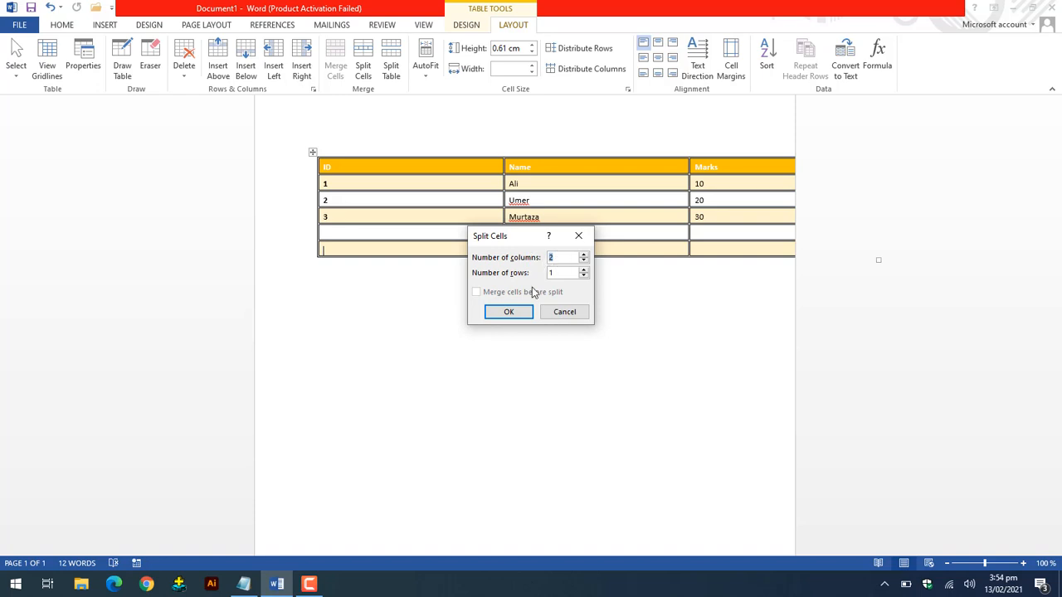
pyautogui.click(508, 311)
pyautogui.click(457, 274)
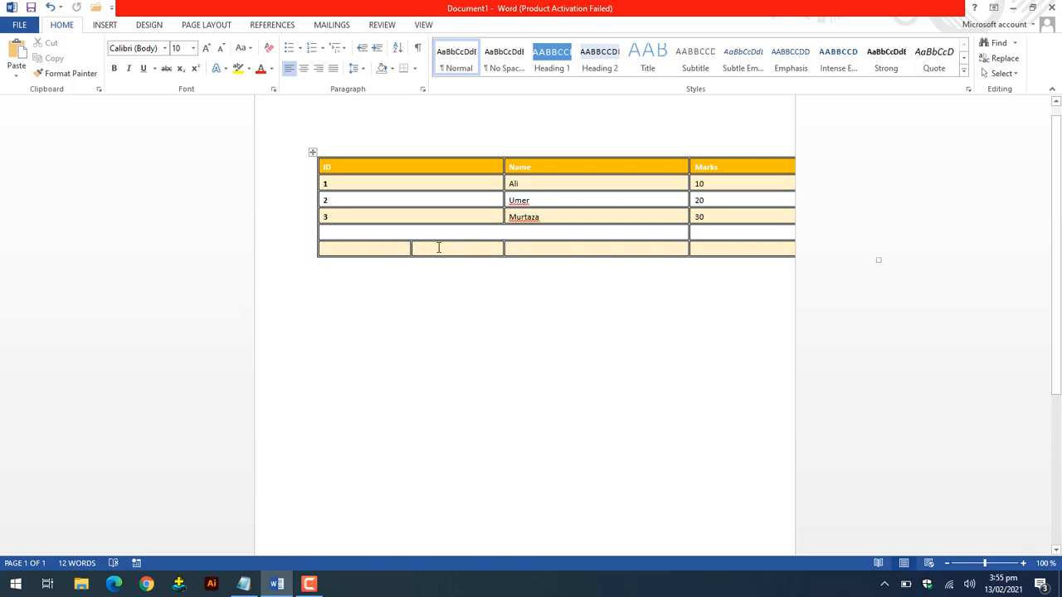
# Step: Split the Name cell of the last empty row into 4 columns and 2 rows
pyautogui.click(518, 248)
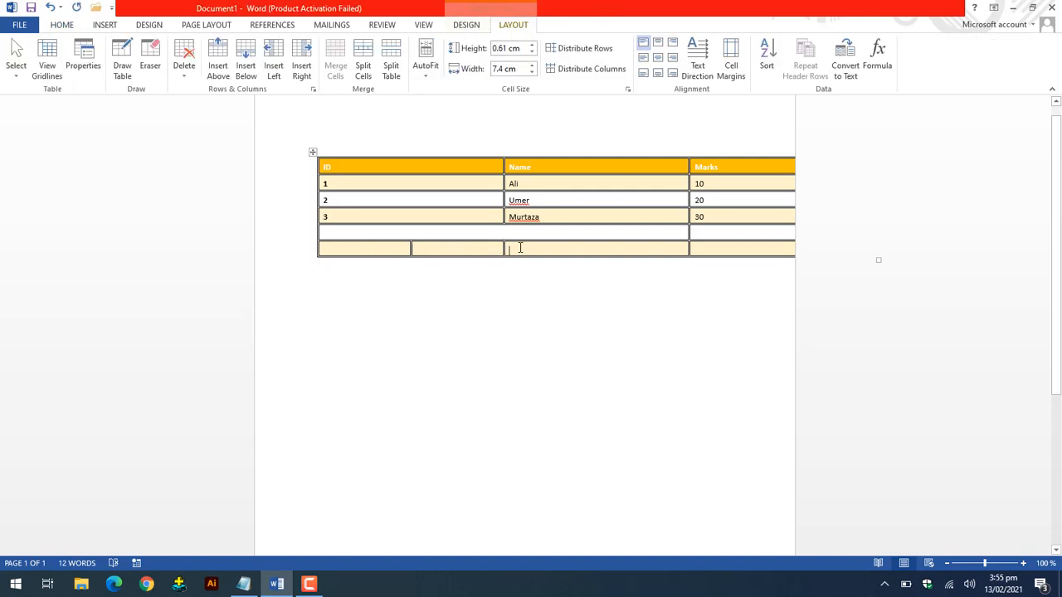
pyautogui.click(363, 66)
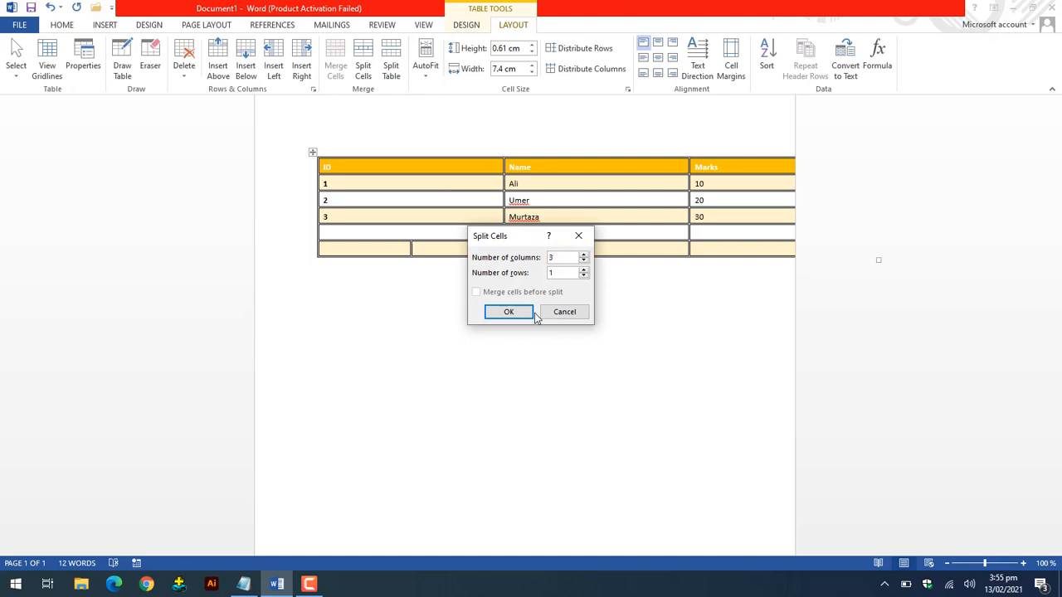
pyautogui.click(555, 272)
pyautogui.click(521, 312)
pyautogui.click(554, 309)
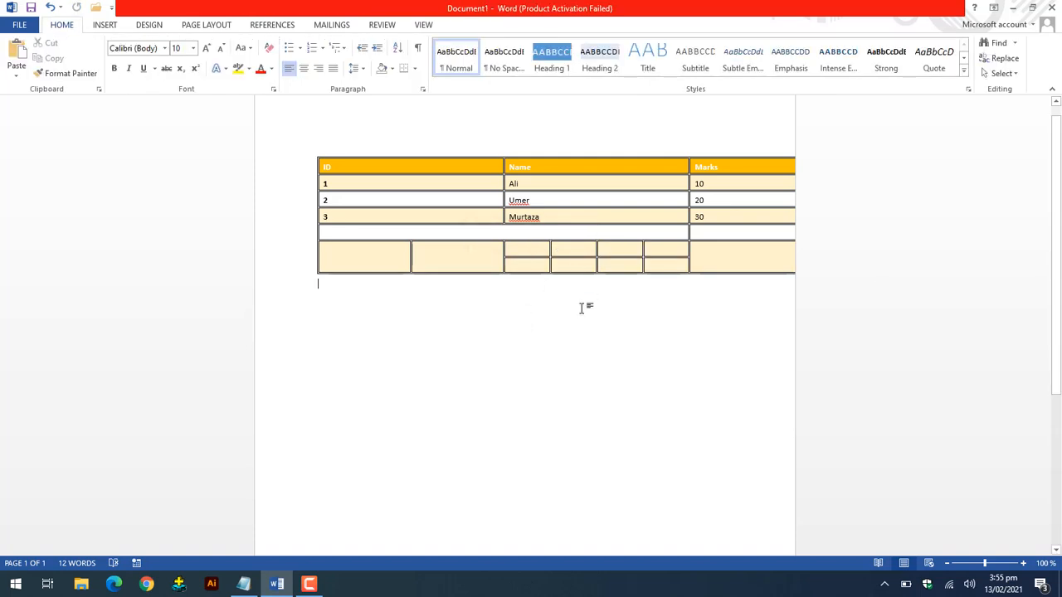
# Step: Split the table above the row with ID 1, and split it again above the row with ID 3
pyautogui.click(313, 153)
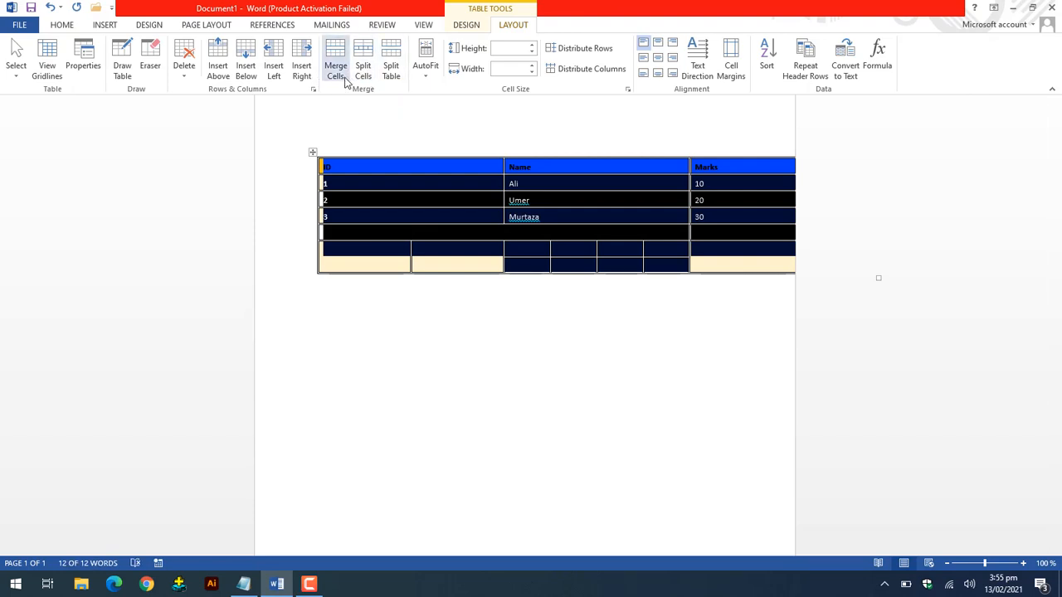
pyautogui.click(310, 162)
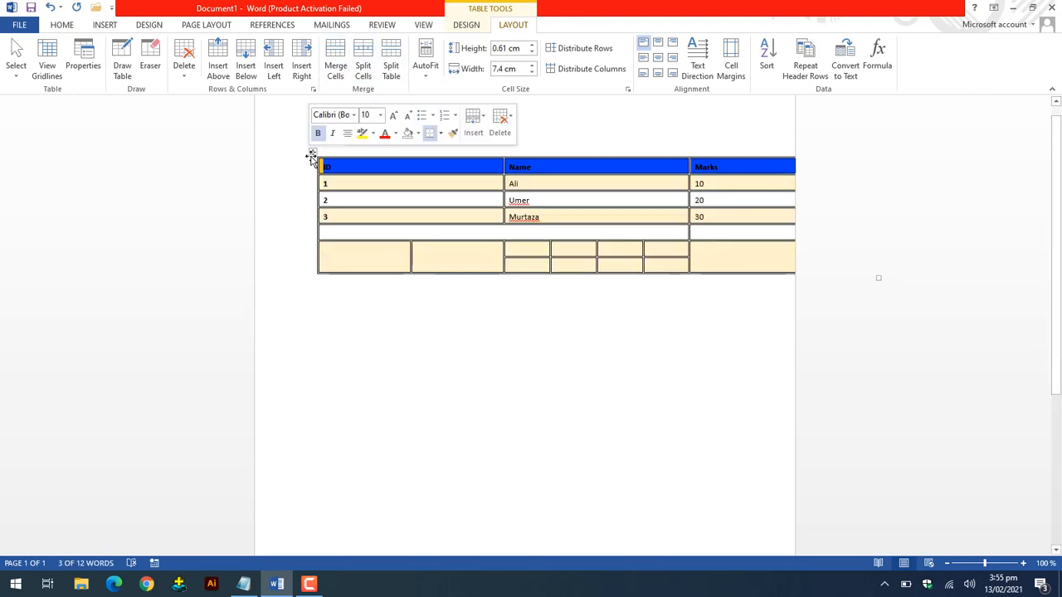
pyautogui.click(415, 200)
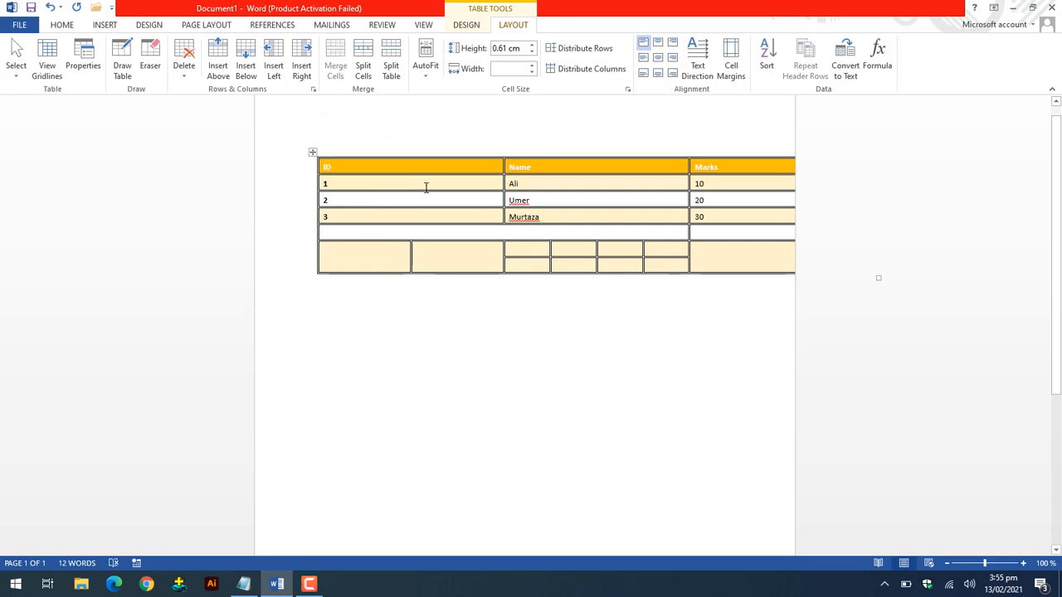
pyautogui.click(392, 66)
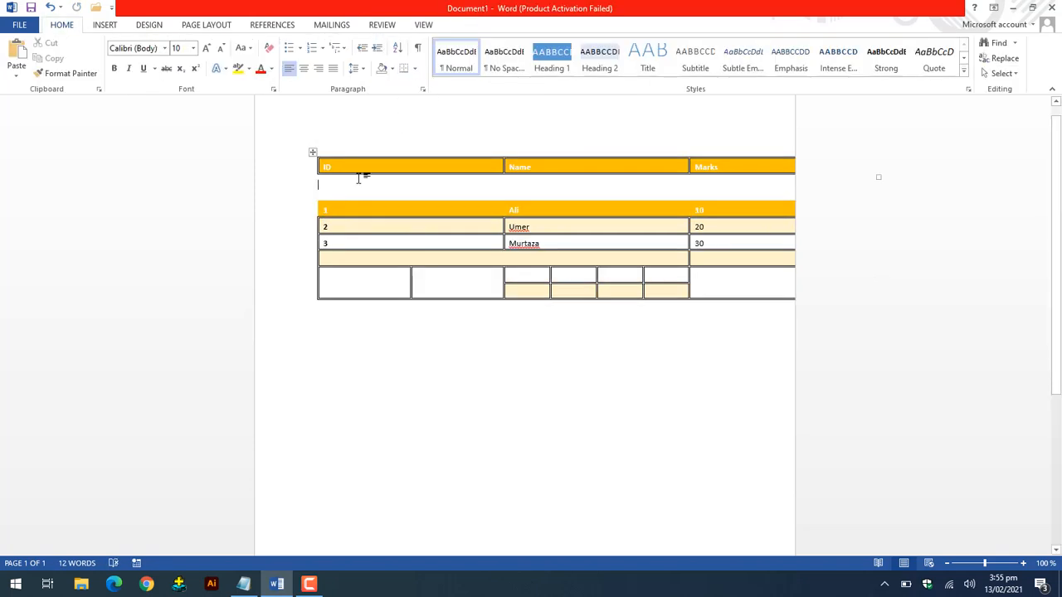
pyautogui.click(363, 241)
pyautogui.click(389, 72)
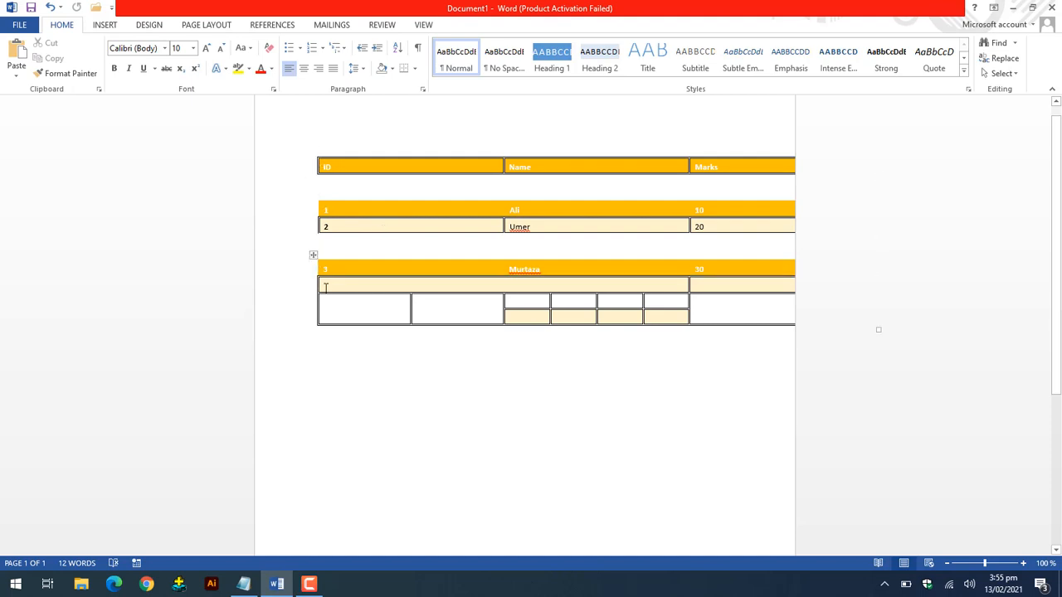
# Step: Undo both table splits and the cell splits in the last row
pyautogui.hotkey('ctrl', 'z')
pyautogui.hotkey('ctrl', 'z')
pyautogui.hotkey('ctrl', 'z')
pyautogui.hotkey('ctrl', 'z')
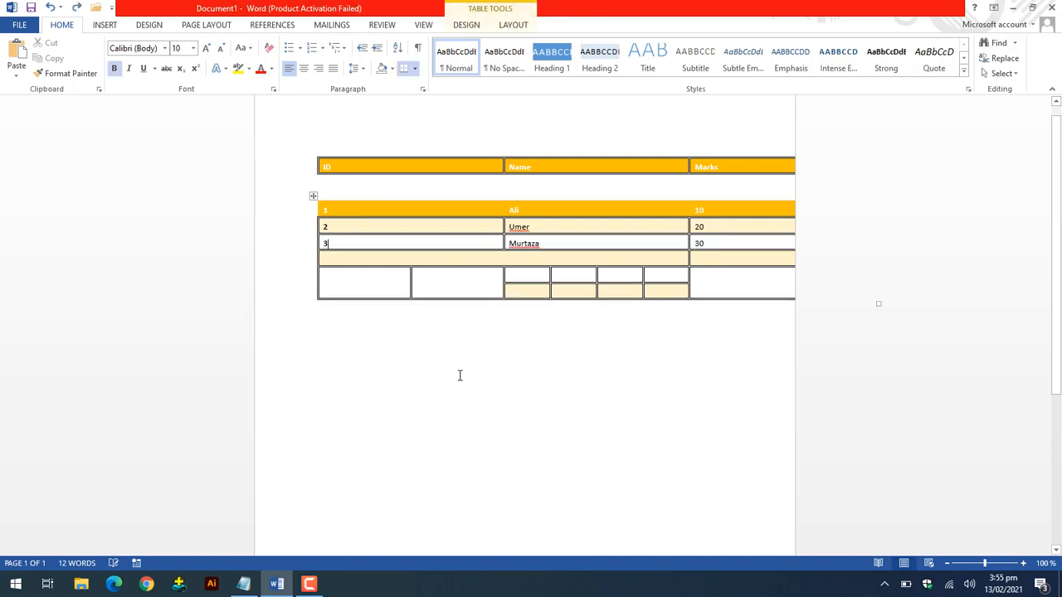
pyautogui.hotkey('ctrl', 'z')
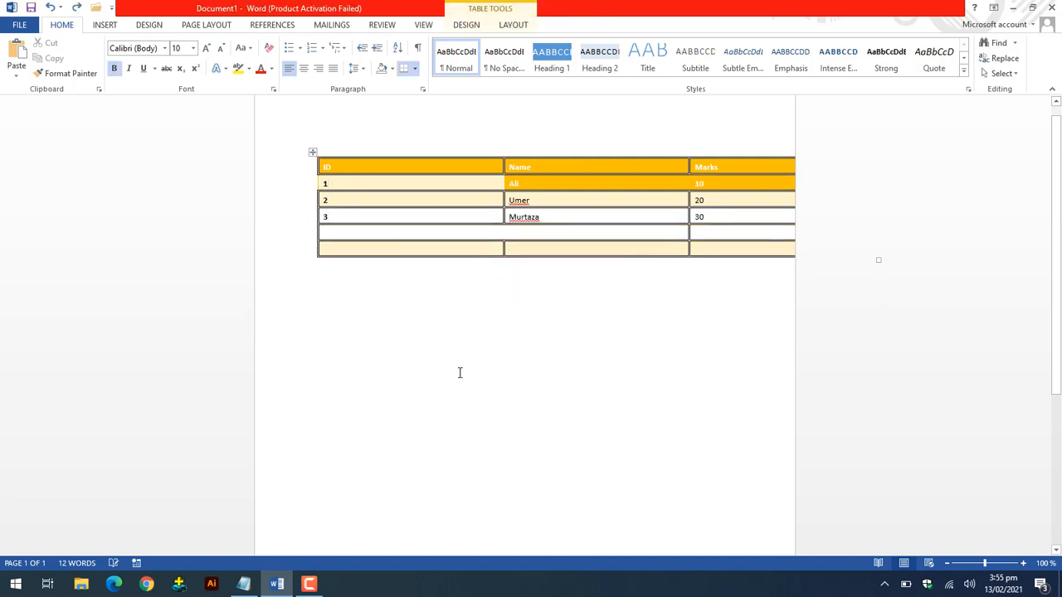
pyautogui.click(483, 293)
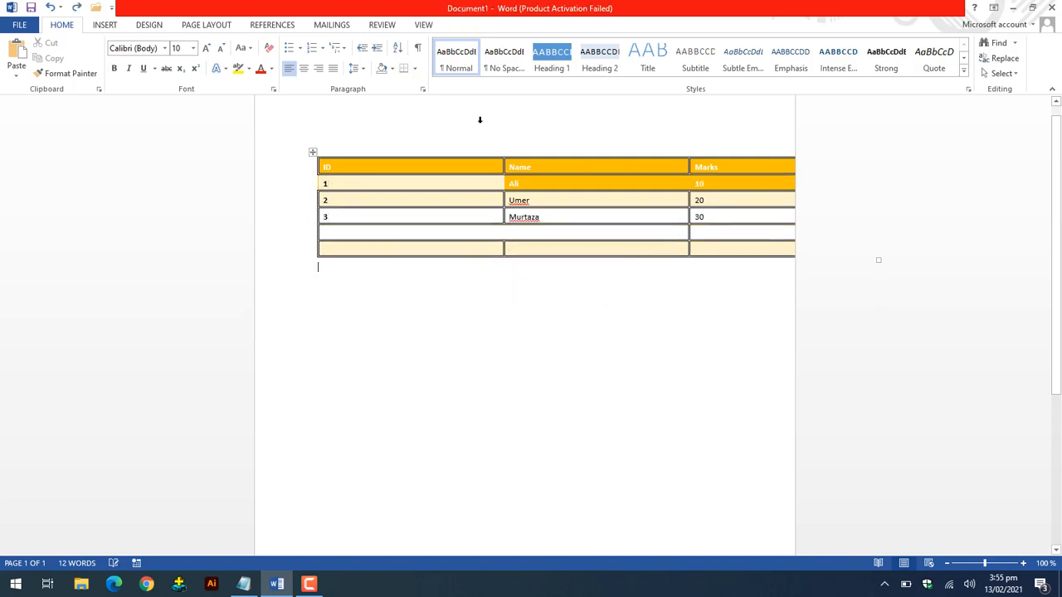
pyautogui.click(313, 152)
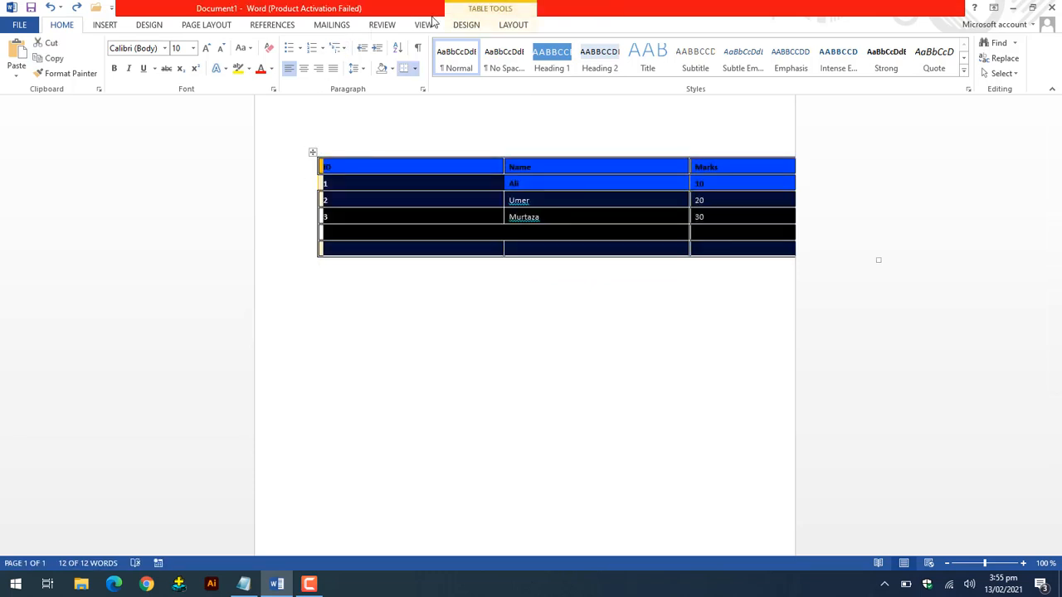
pyautogui.click(513, 30)
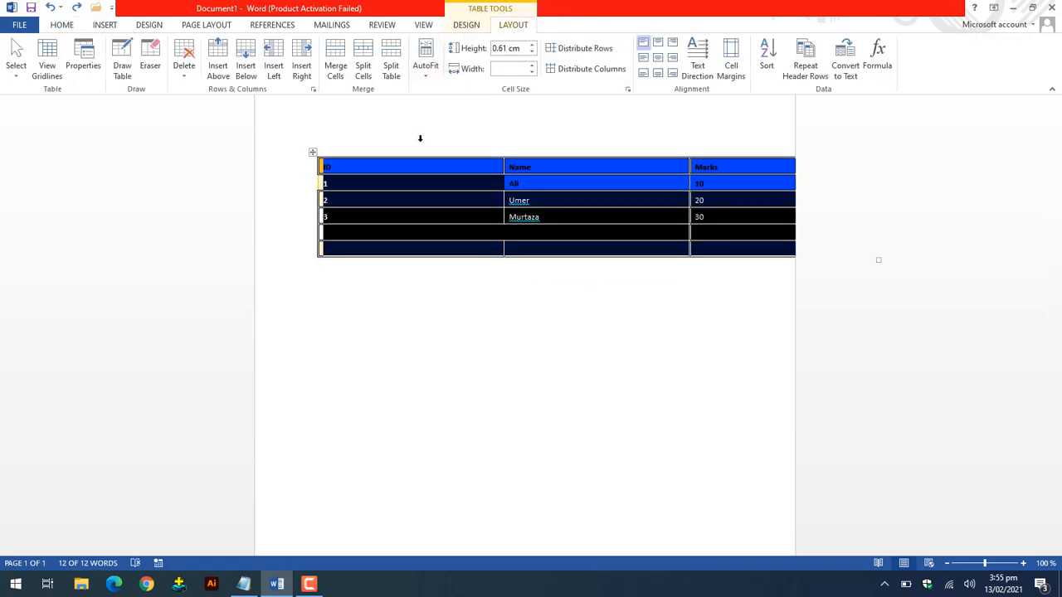
# Step: Add two blank lines below the existing table and insert a new table with 3 columns and 2 rows there
pyautogui.click(403, 268)
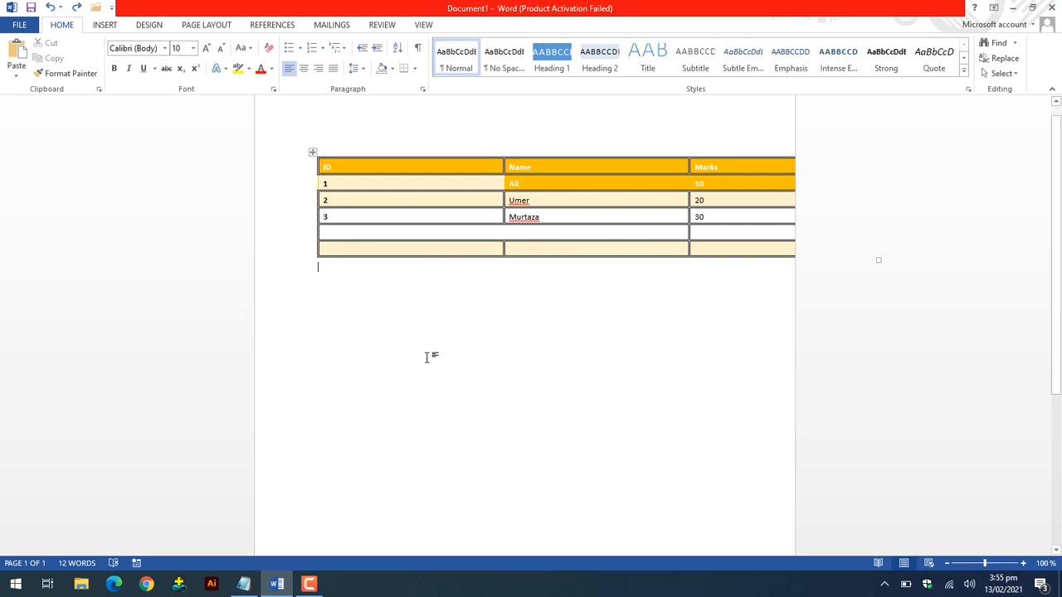
pyautogui.press('Return')
pyautogui.press('Return')
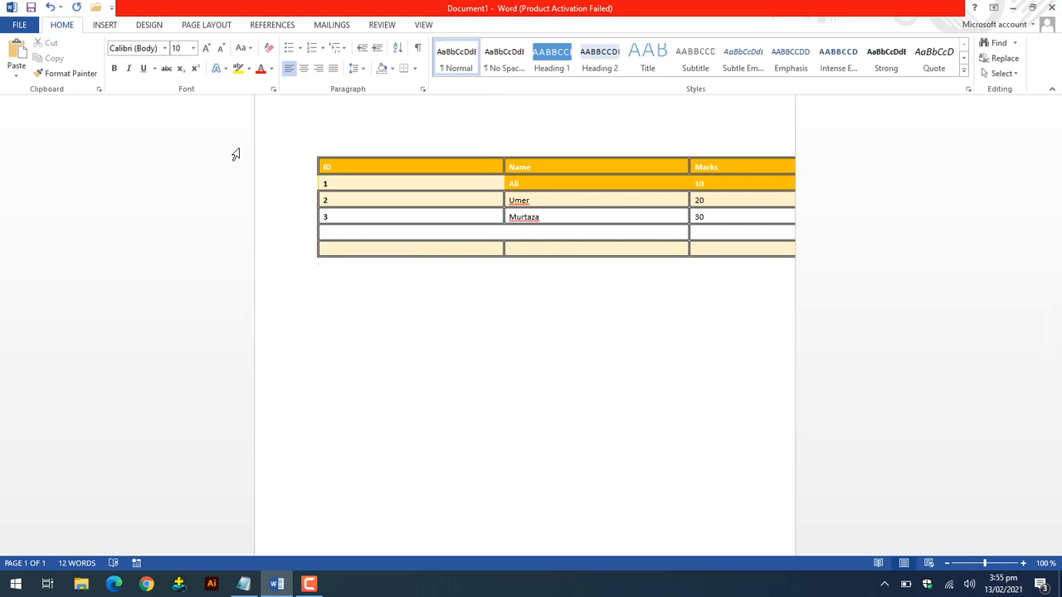
pyautogui.click(104, 25)
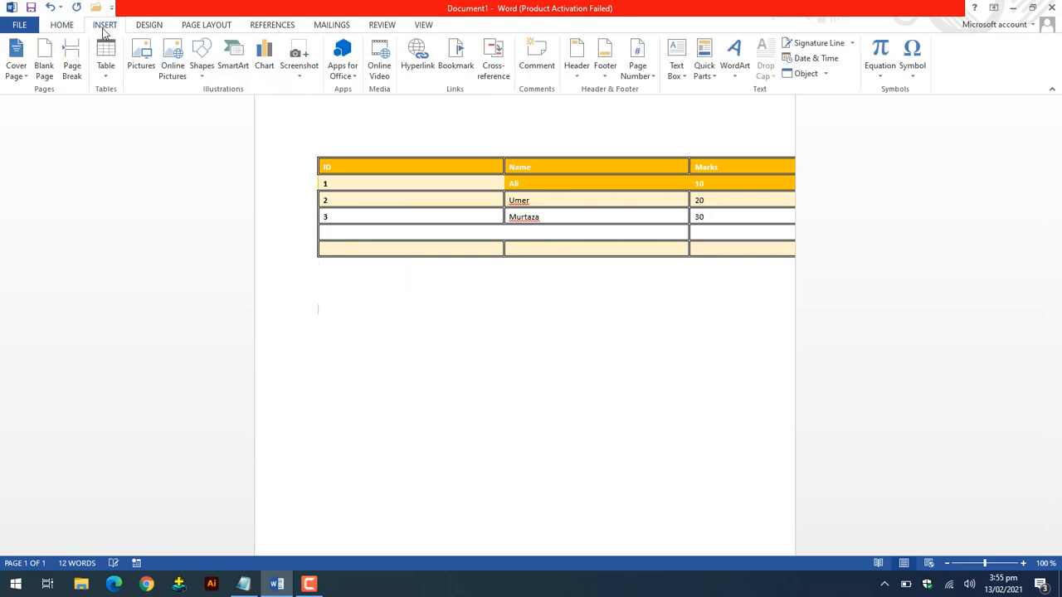
pyautogui.click(104, 73)
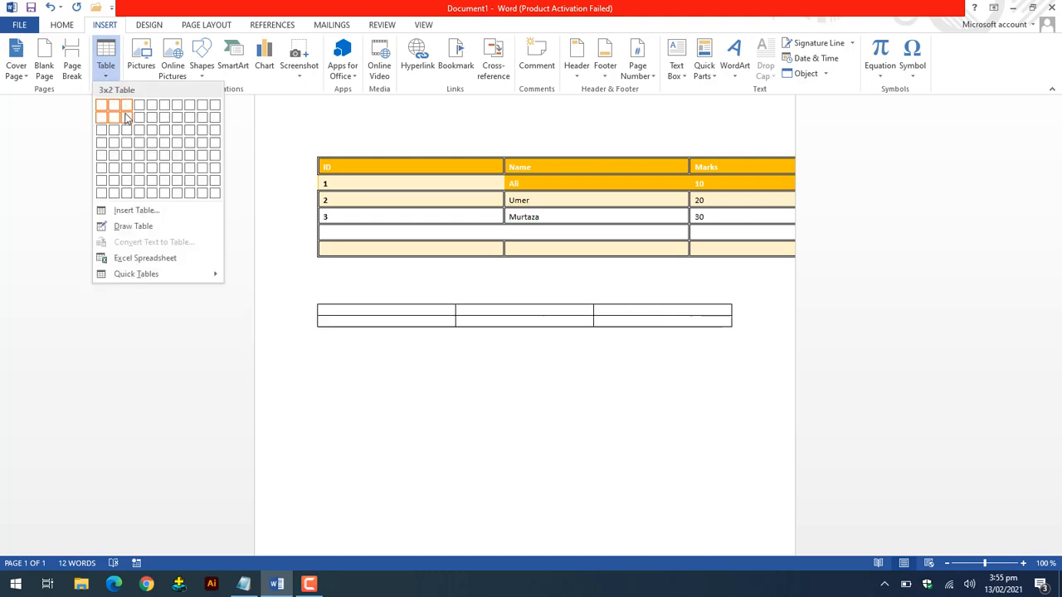
pyautogui.click(122, 119)
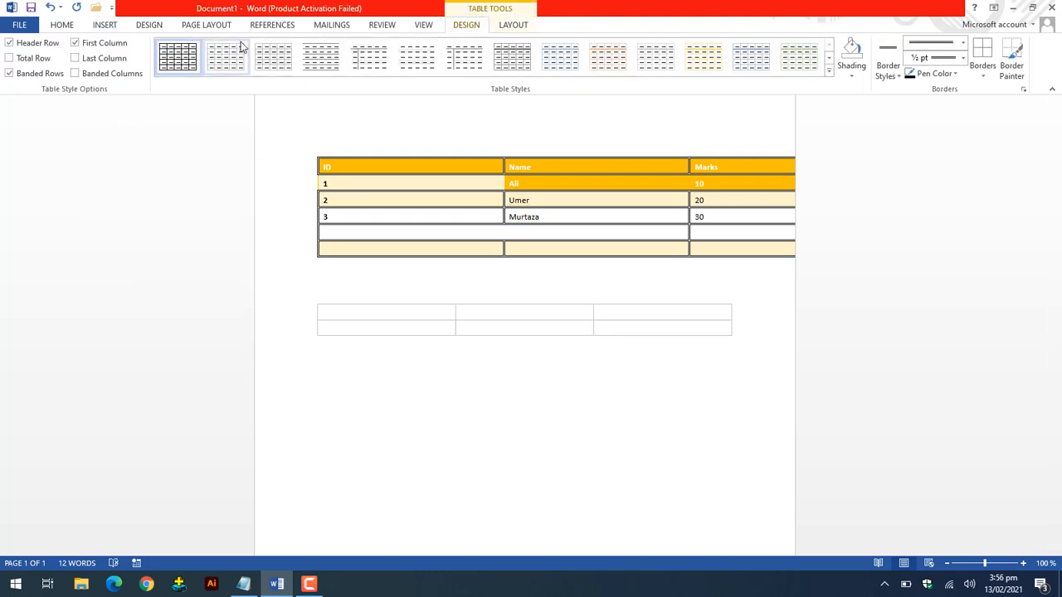
# Step: Fill the new table's first row with the three names from the table above and its second row with BSCS, BSIT and BSSE
pyautogui.click(514, 25)
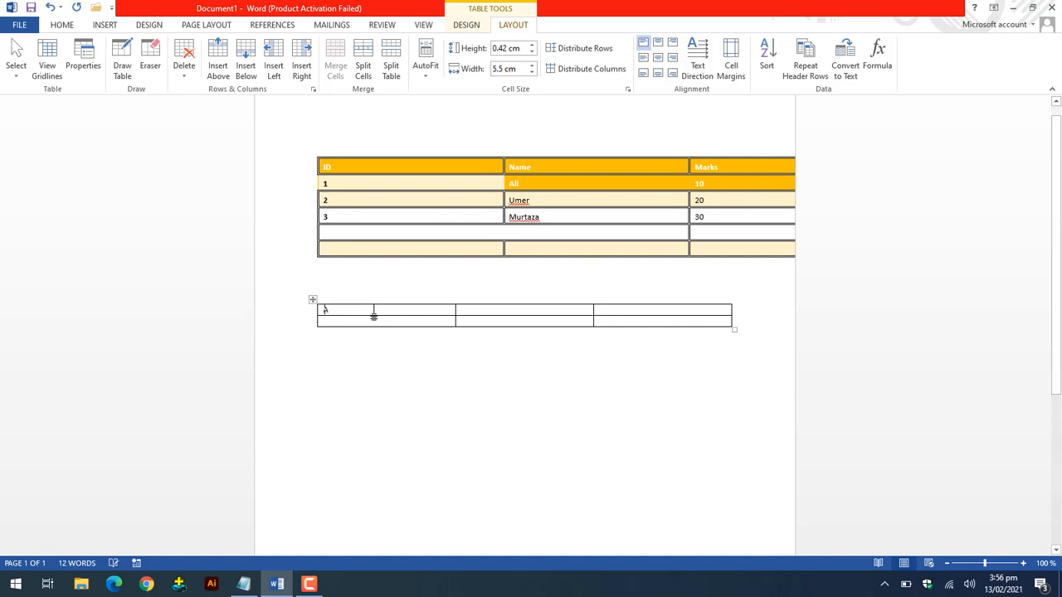
pyautogui.write('Ali')
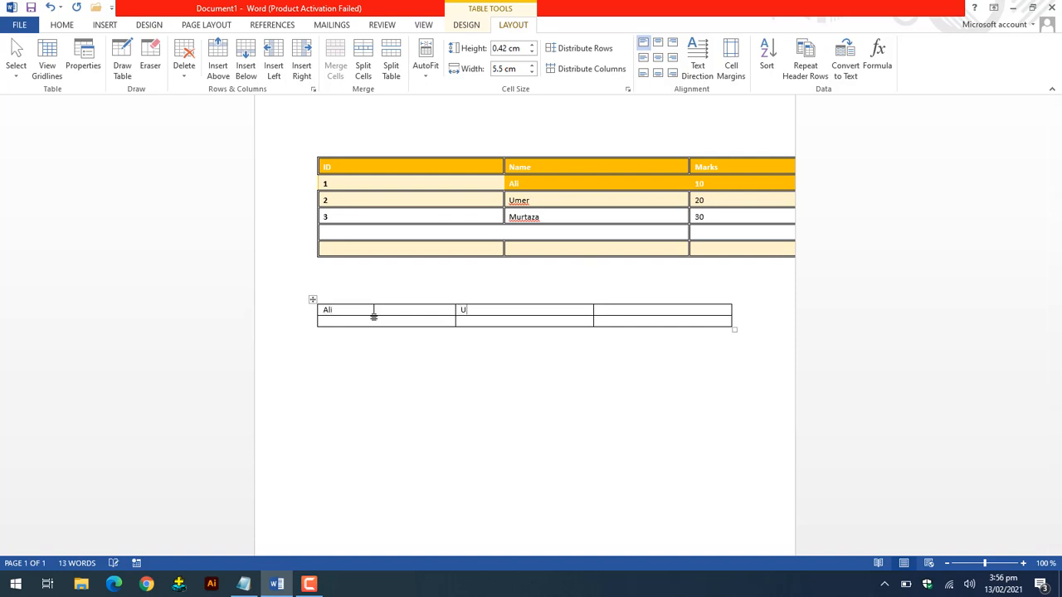
pyautogui.press('Tab')
pyautogui.write('M')
pyautogui.press('Tab')
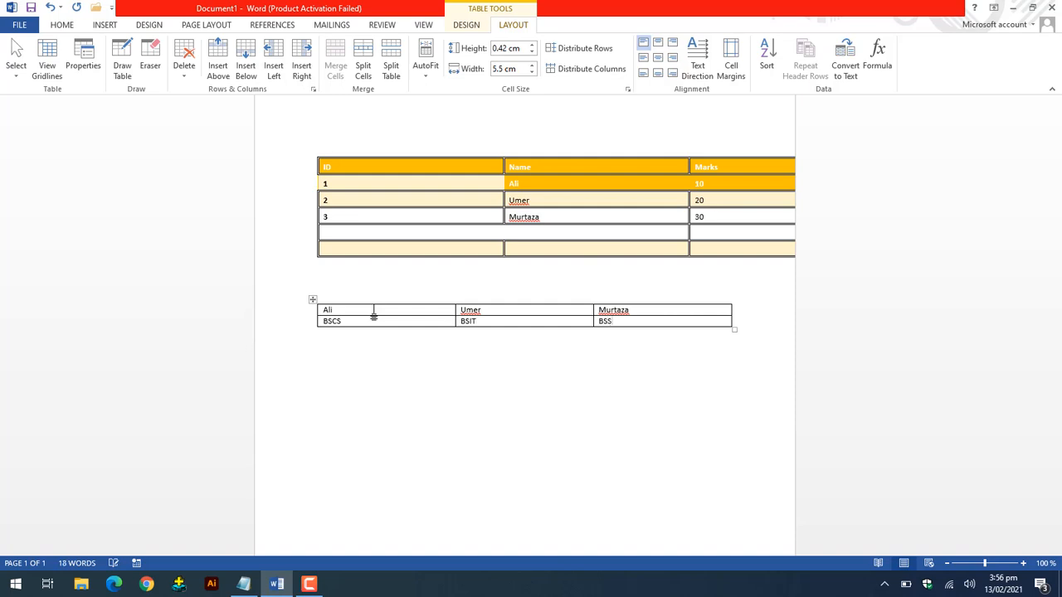
pyautogui.click(514, 376)
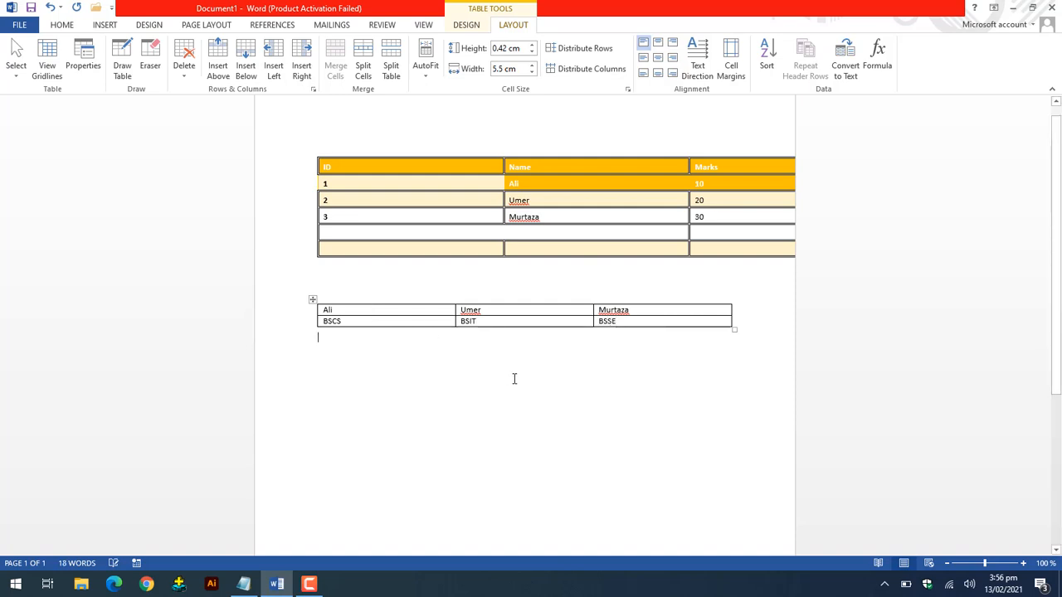
# Step: Apply AutoFit Contents to the whole lower table
pyautogui.click(311, 299)
pyautogui.click(512, 24)
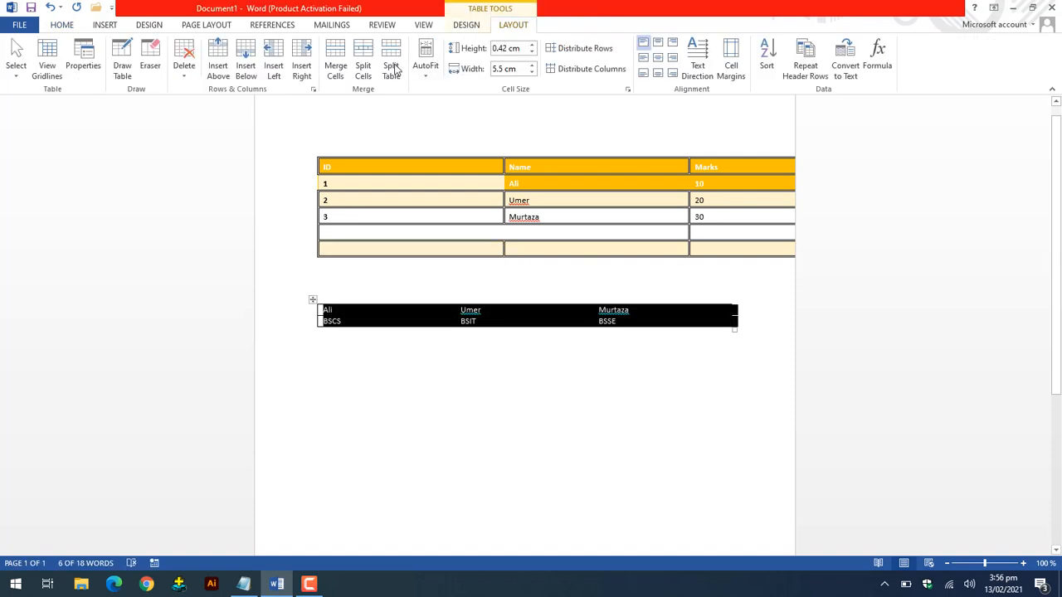
pyautogui.click(429, 75)
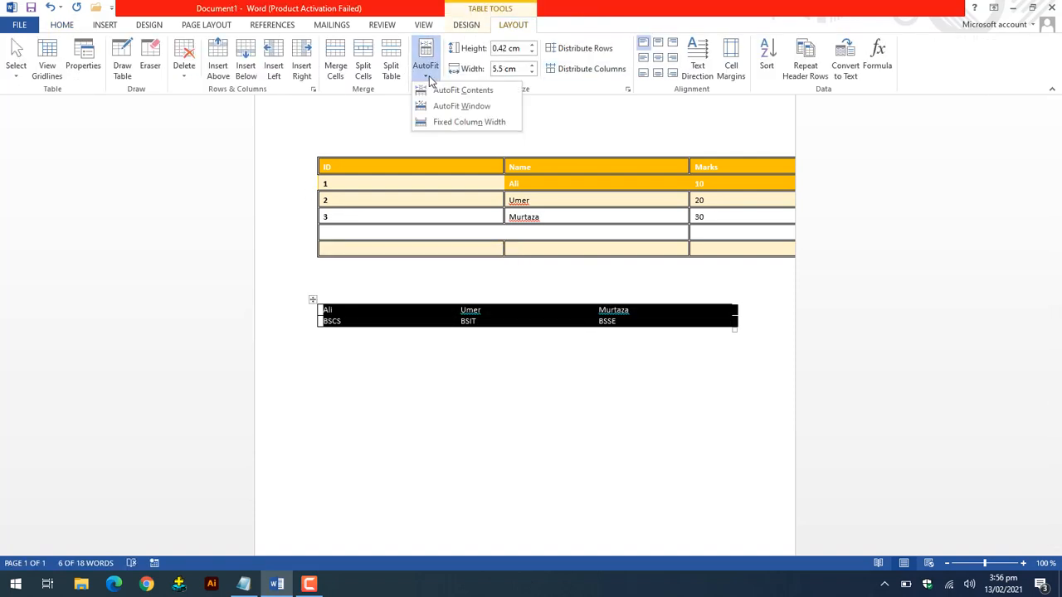
pyautogui.click(506, 93)
pyautogui.click(448, 336)
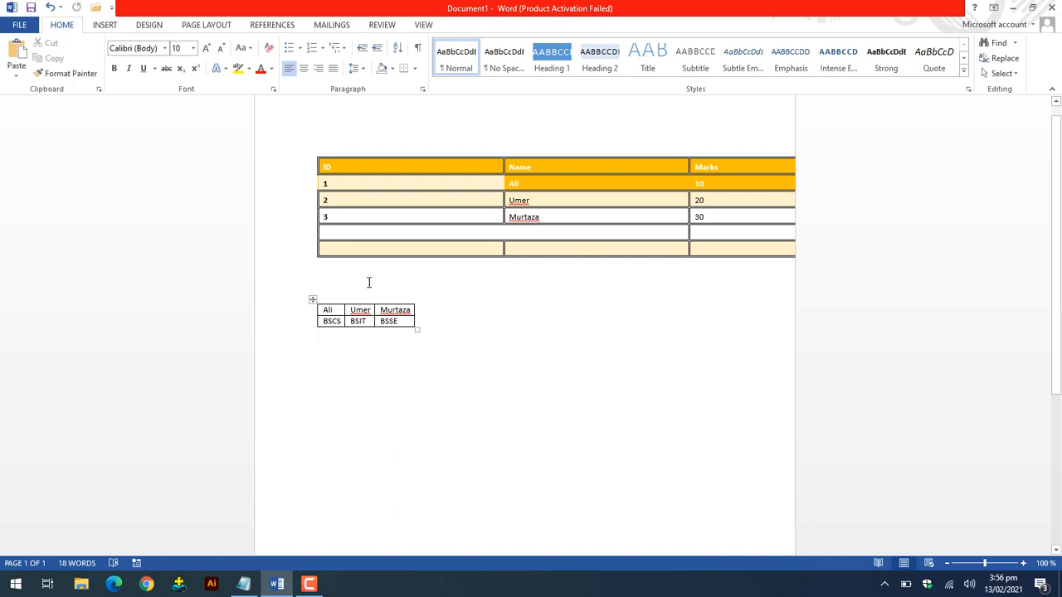
# Step: Apply AutoFit Window to the whole lower table so it spans the page's text width
pyautogui.click(312, 300)
pyautogui.click(425, 66)
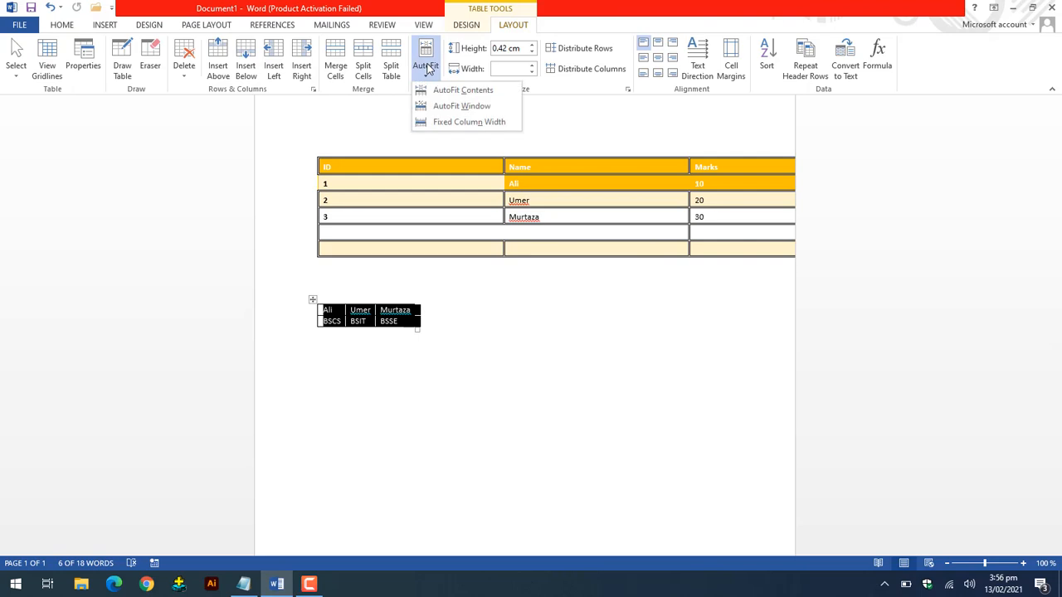
pyautogui.click(450, 106)
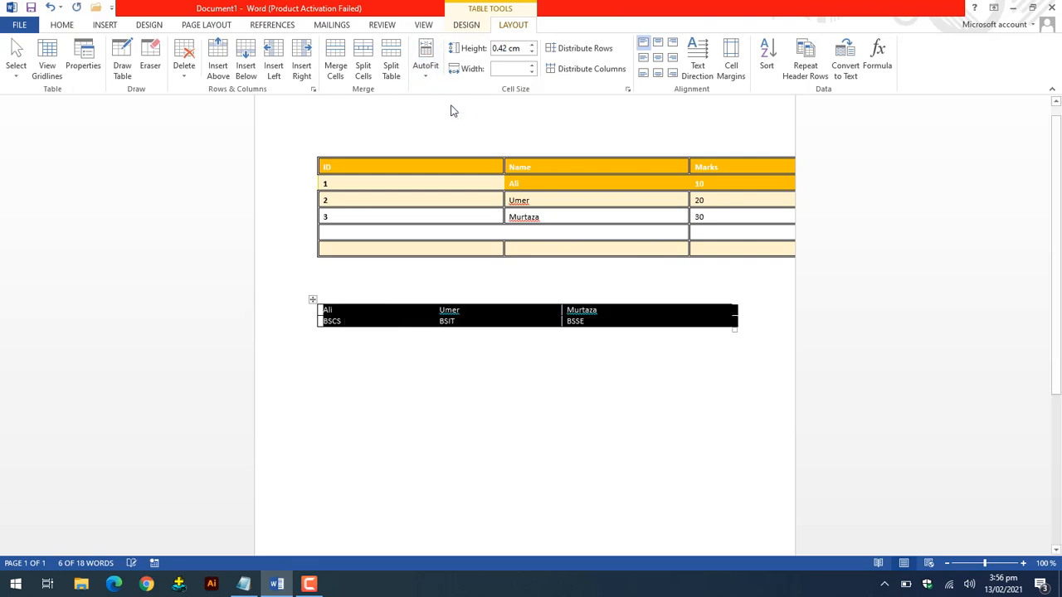
pyautogui.click(564, 421)
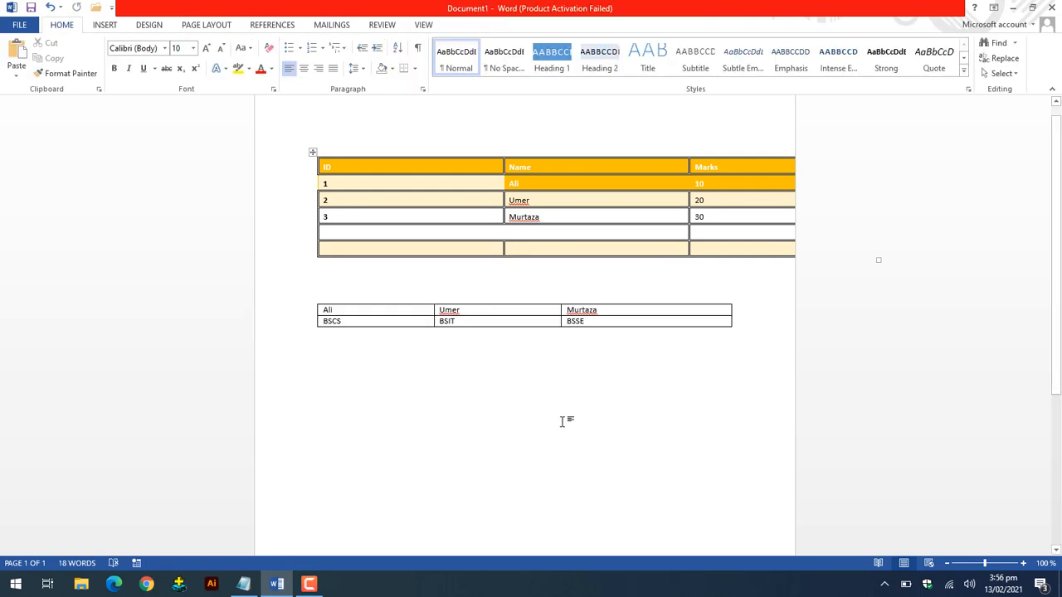
# Step: Set the whole lower table to Fixed Column Width
pyautogui.click(312, 299)
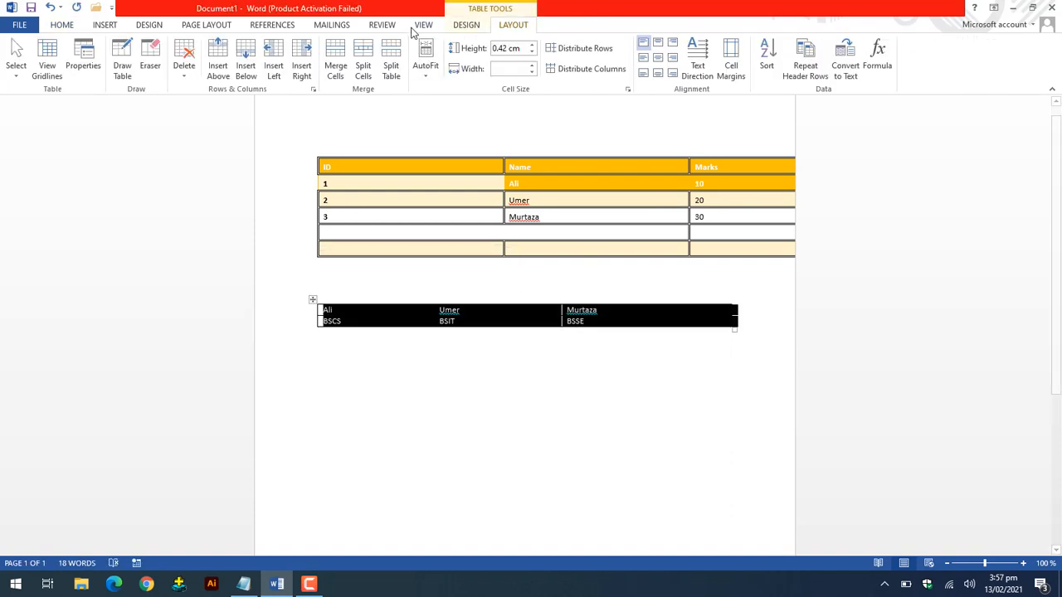
pyautogui.click(425, 64)
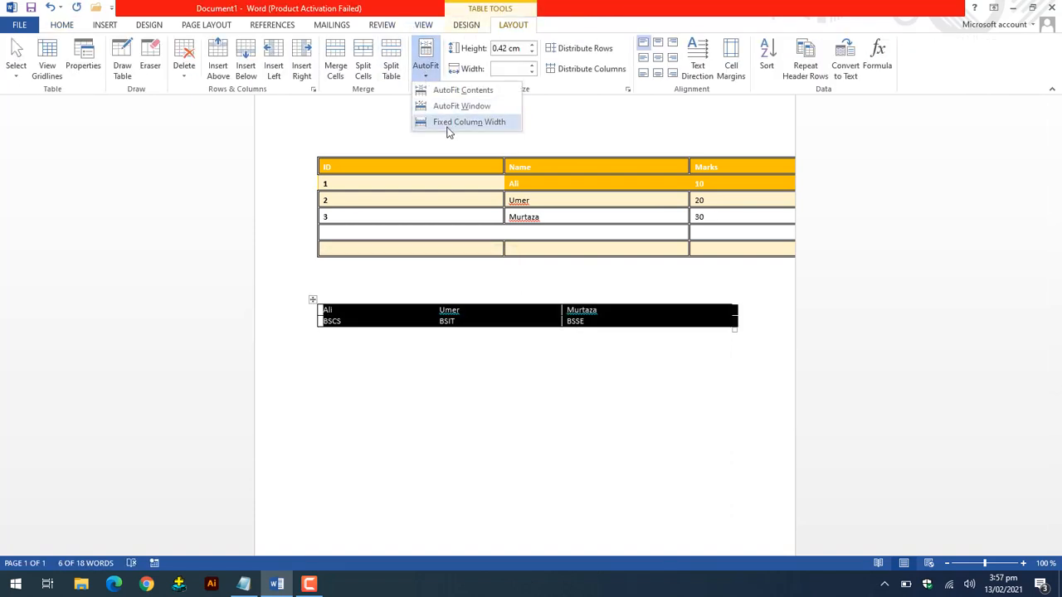
pyautogui.click(455, 123)
pyautogui.click(477, 353)
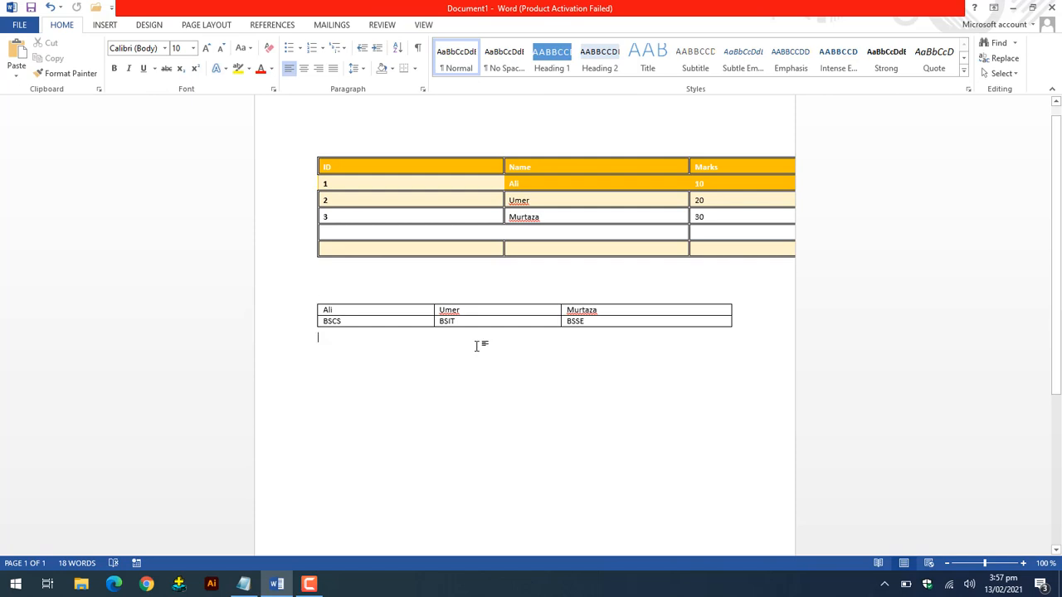
# Step: Set all cells of the lower table to a height of 2.1 cm and a width of 5.3 cm
pyautogui.click(423, 25)
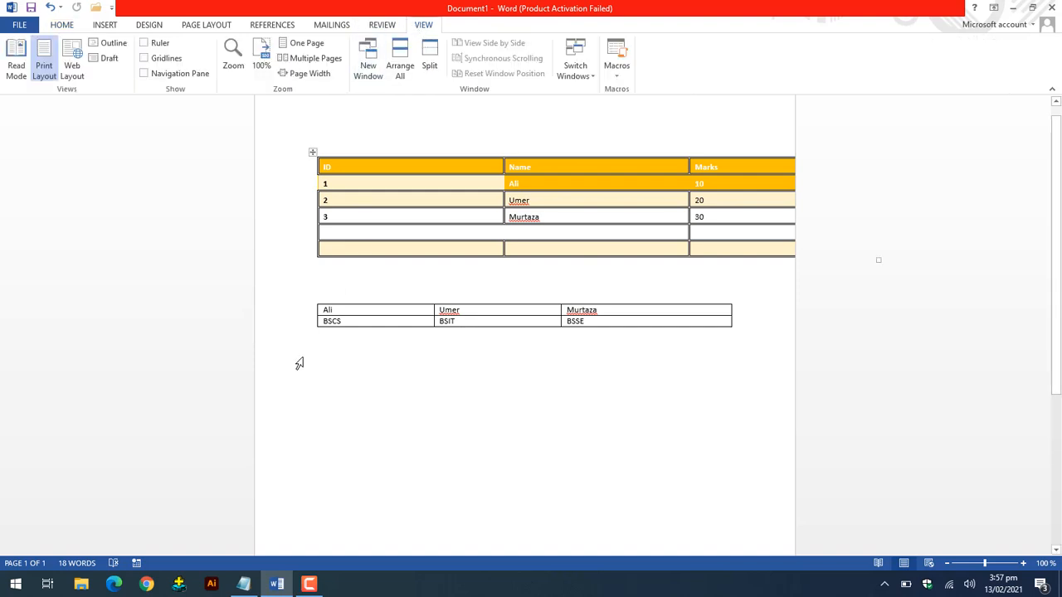
pyautogui.click(313, 300)
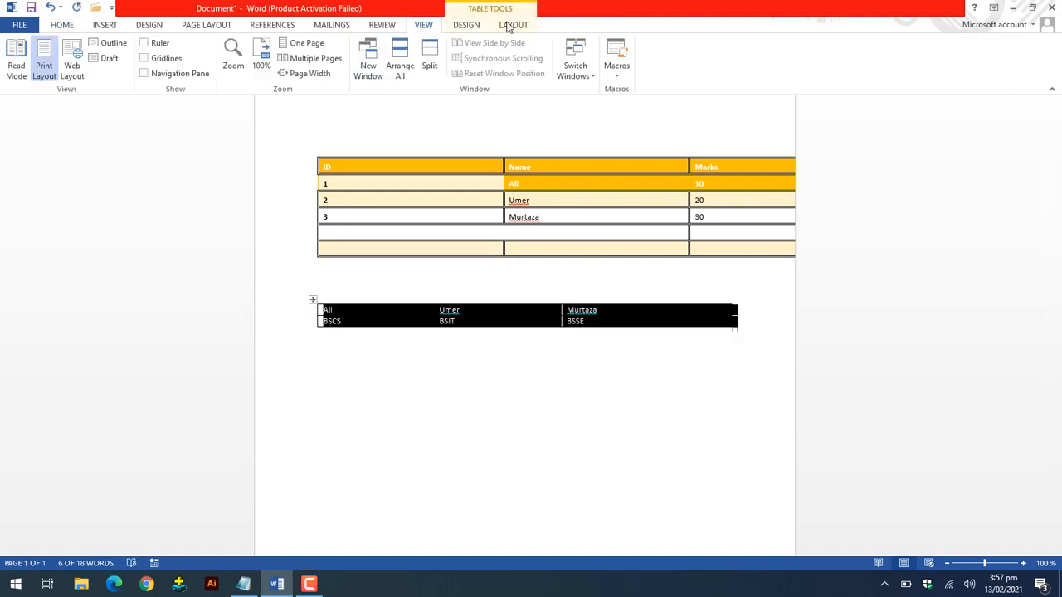
pyautogui.click(510, 25)
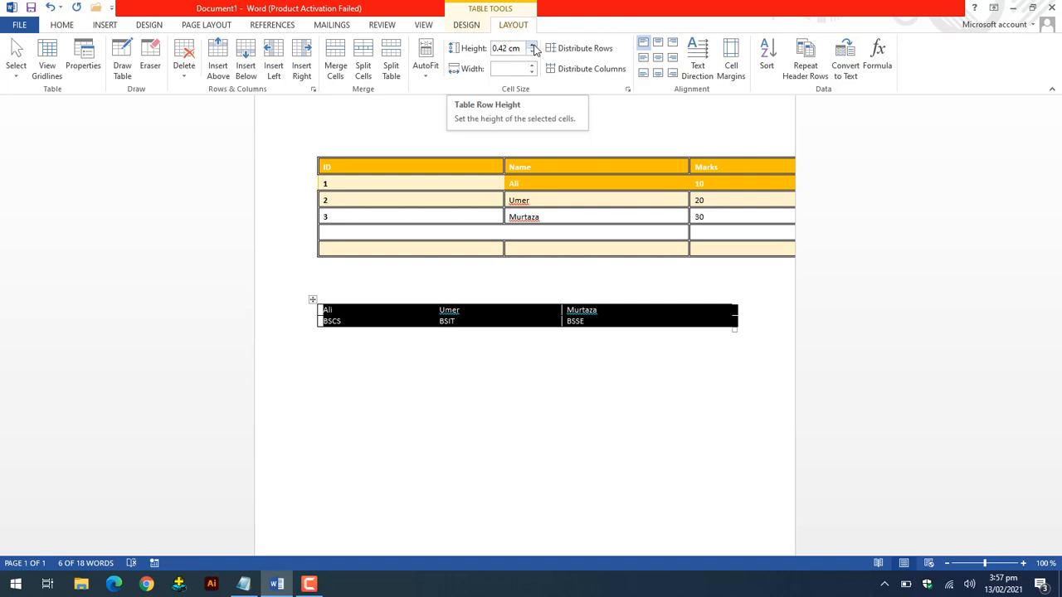
pyautogui.click(533, 48)
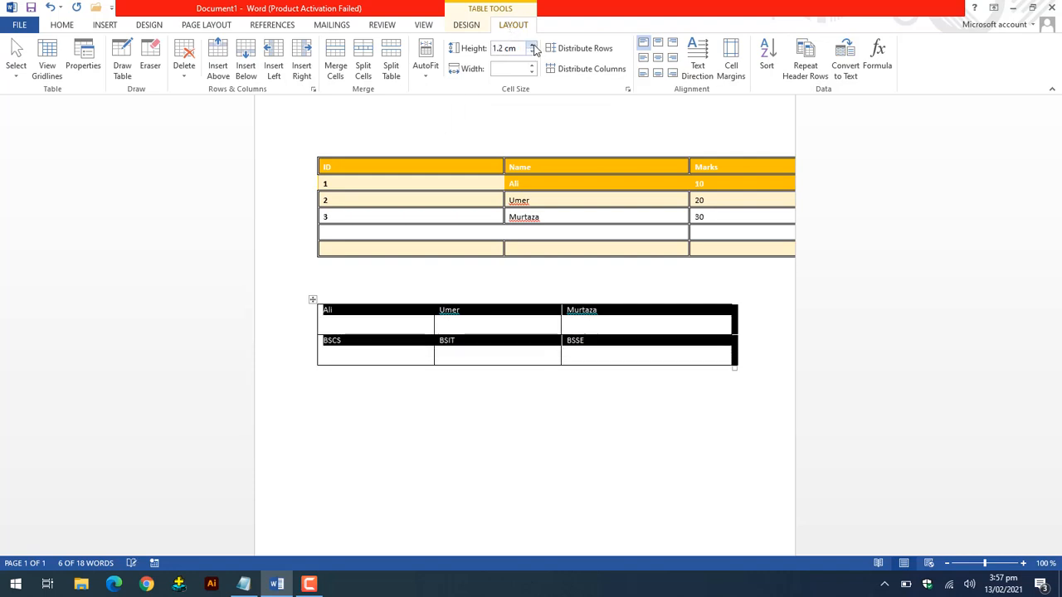
pyautogui.moveTo(533, 47); pyautogui.dragTo(533, 47)
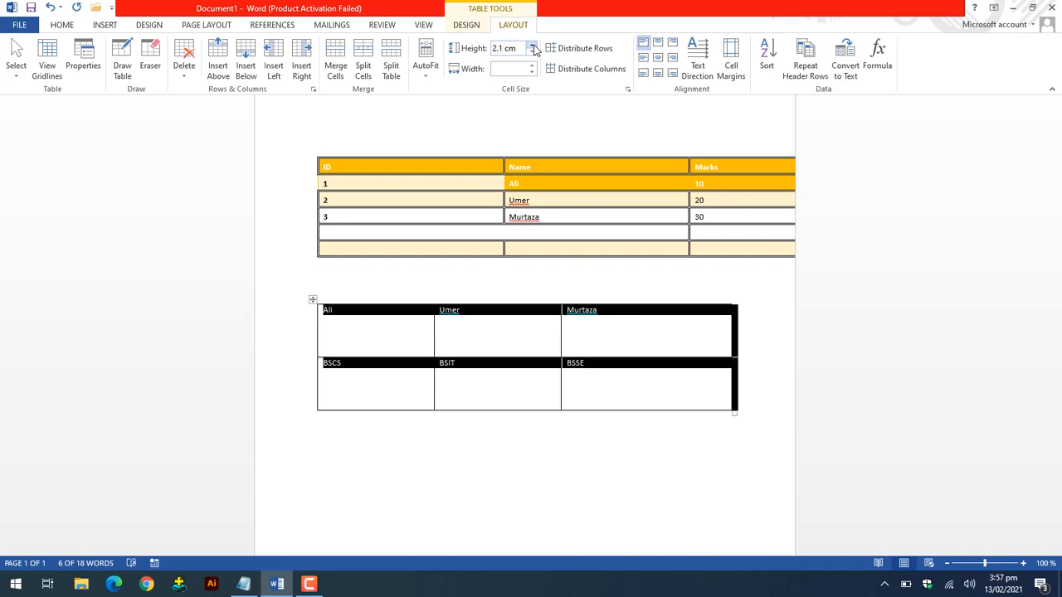
pyautogui.click(534, 71)
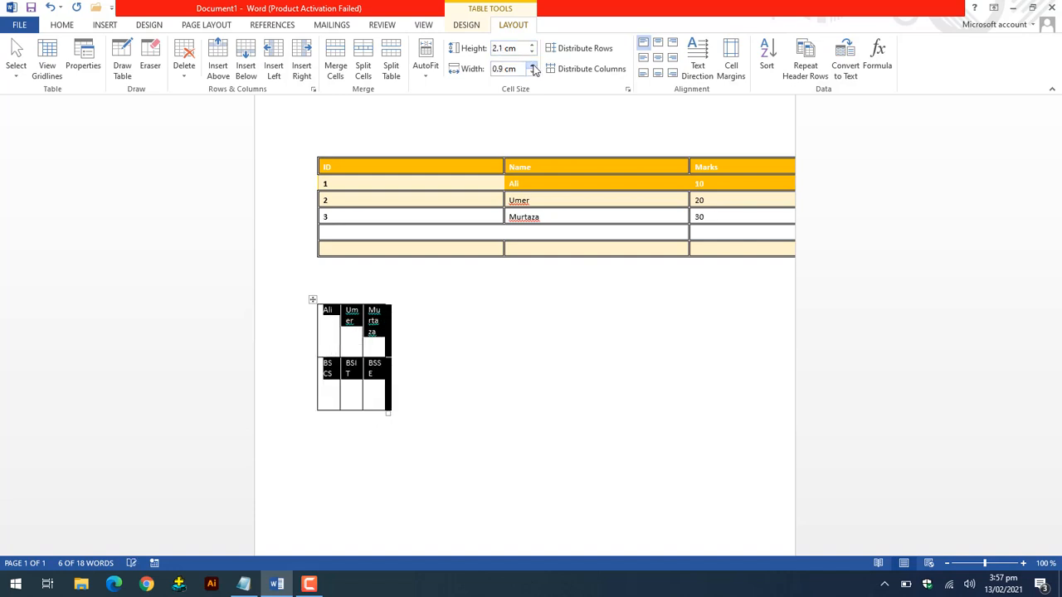
pyautogui.moveTo(533, 67); pyautogui.dragTo(533, 68)
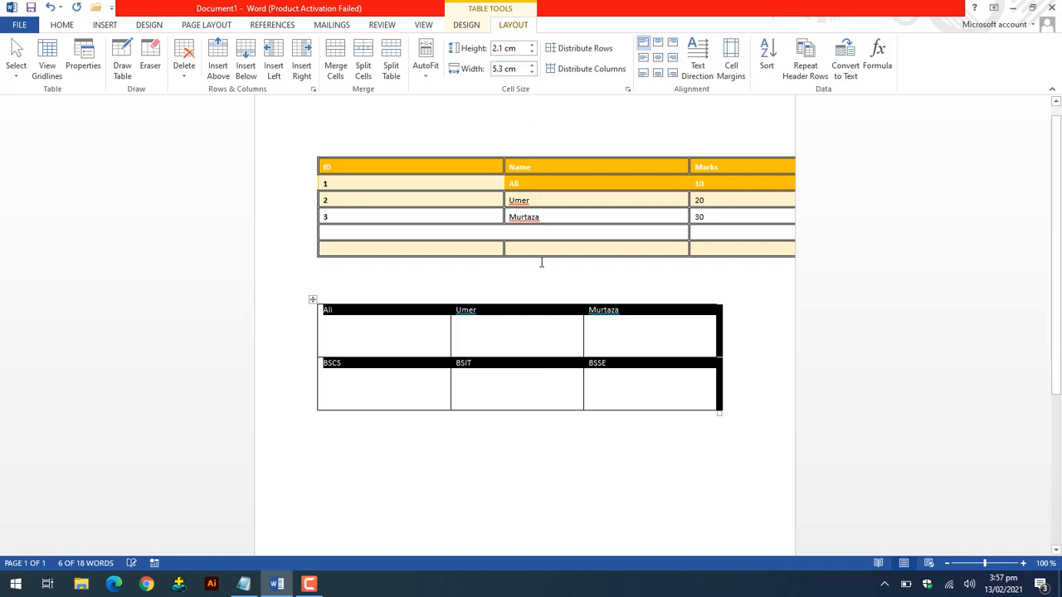
pyautogui.click(508, 346)
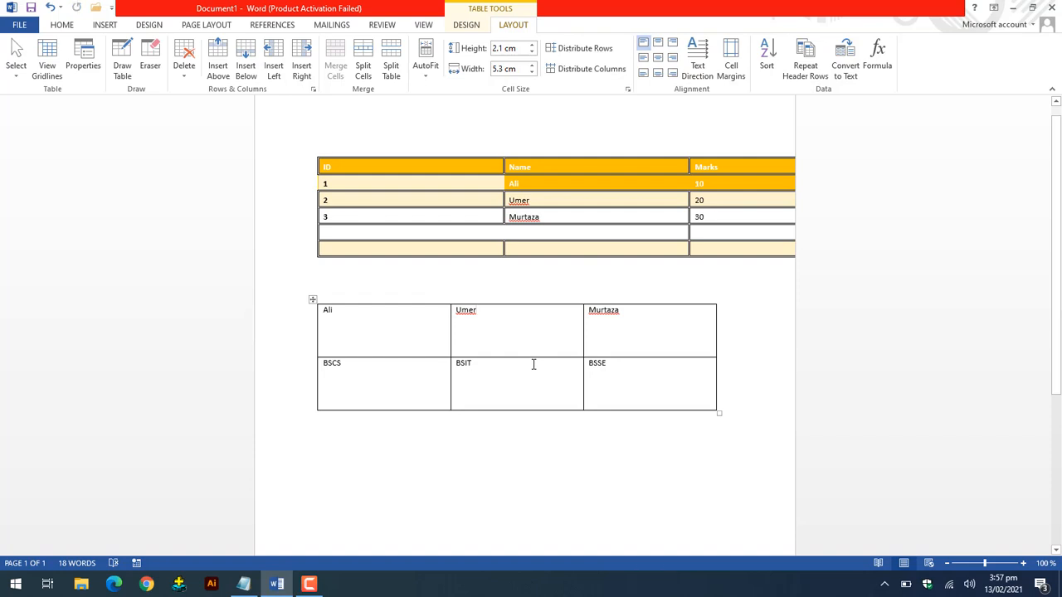
# Step: Reduce the lower table's first row to about 0.87 cm high and add a third row about 3.61 cm high at its end
pyautogui.moveTo(425, 357); pyautogui.dragTo(426, 326)
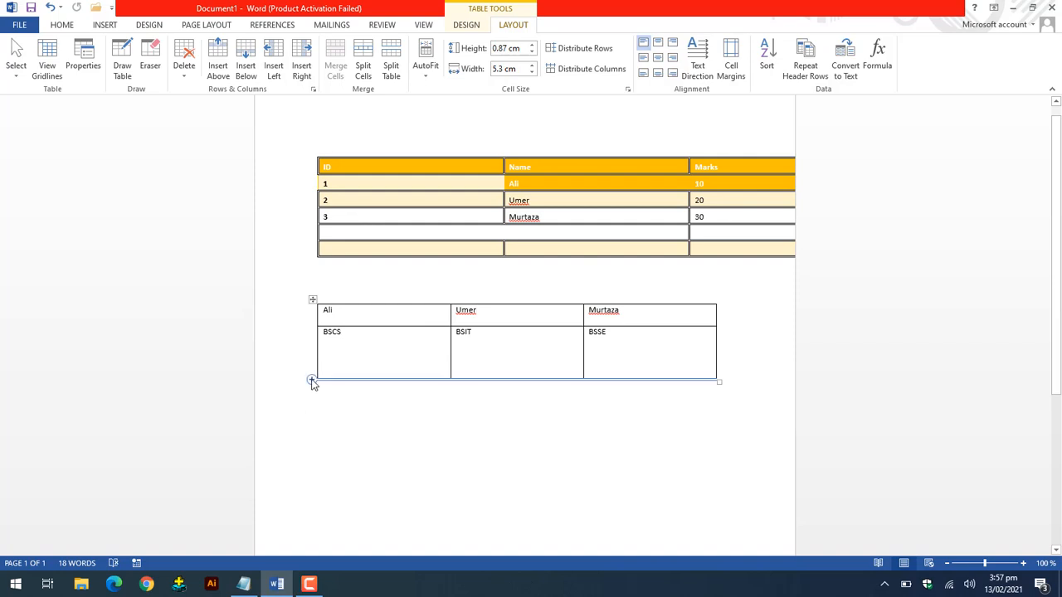
pyautogui.click(311, 380)
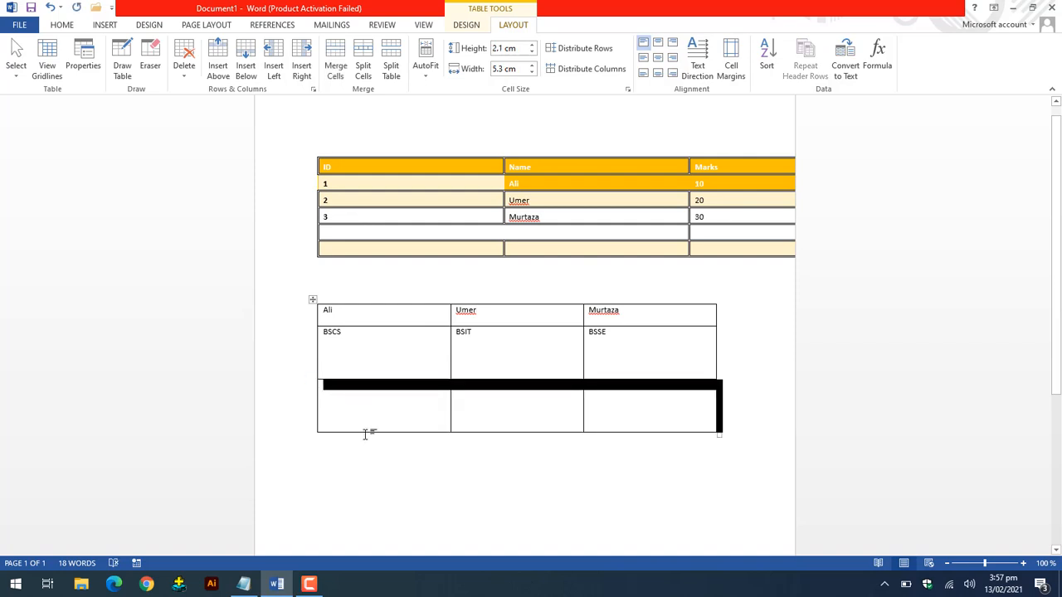
pyautogui.moveTo(365, 431); pyautogui.dragTo(365, 469)
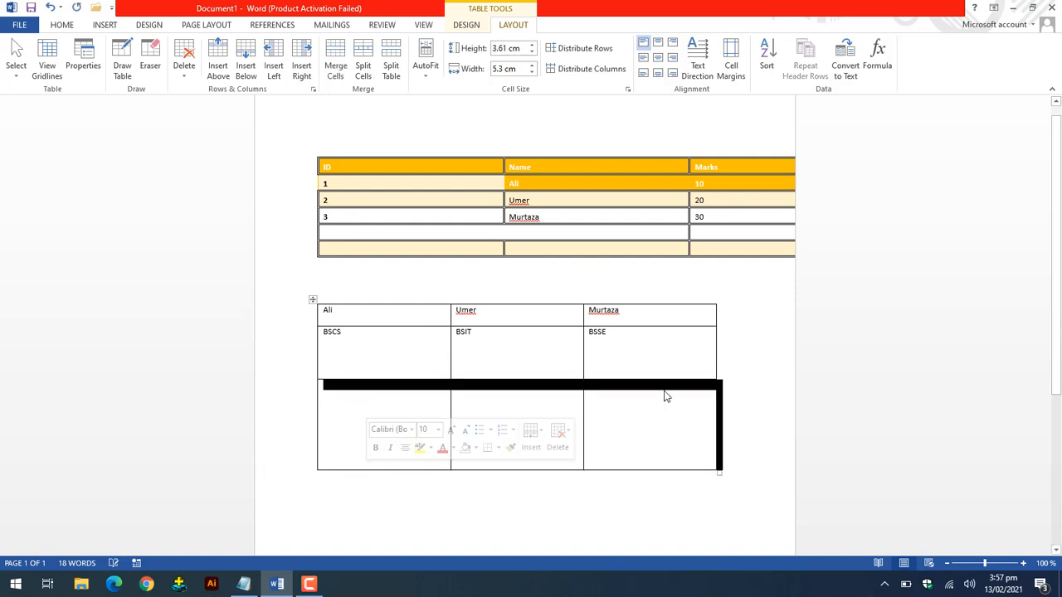
pyautogui.click(687, 371)
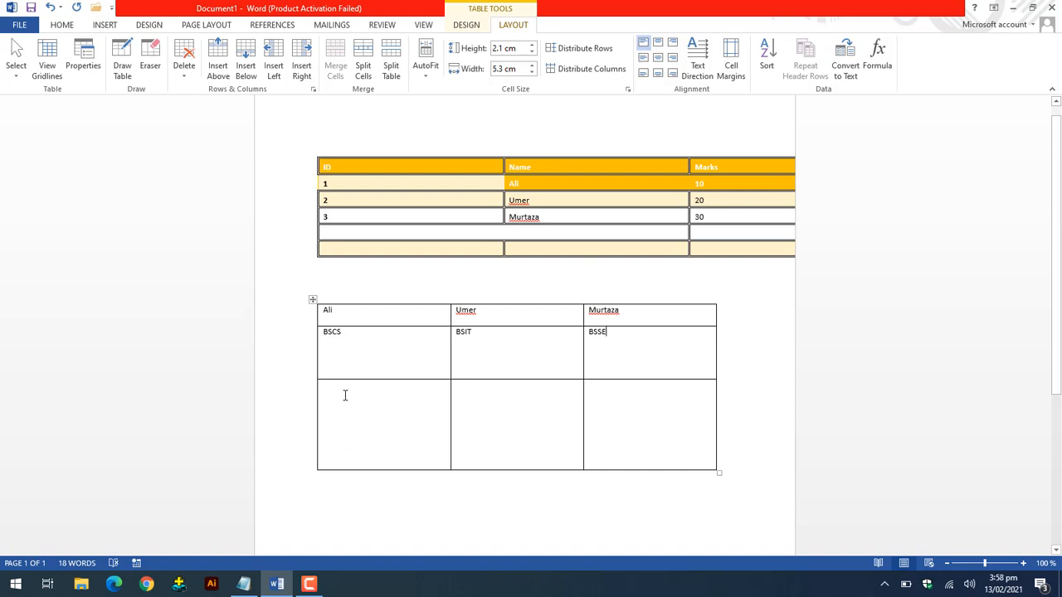
# Step: Distribute all rows of the lower table evenly so they share one height
pyautogui.doubleClick(328, 310)
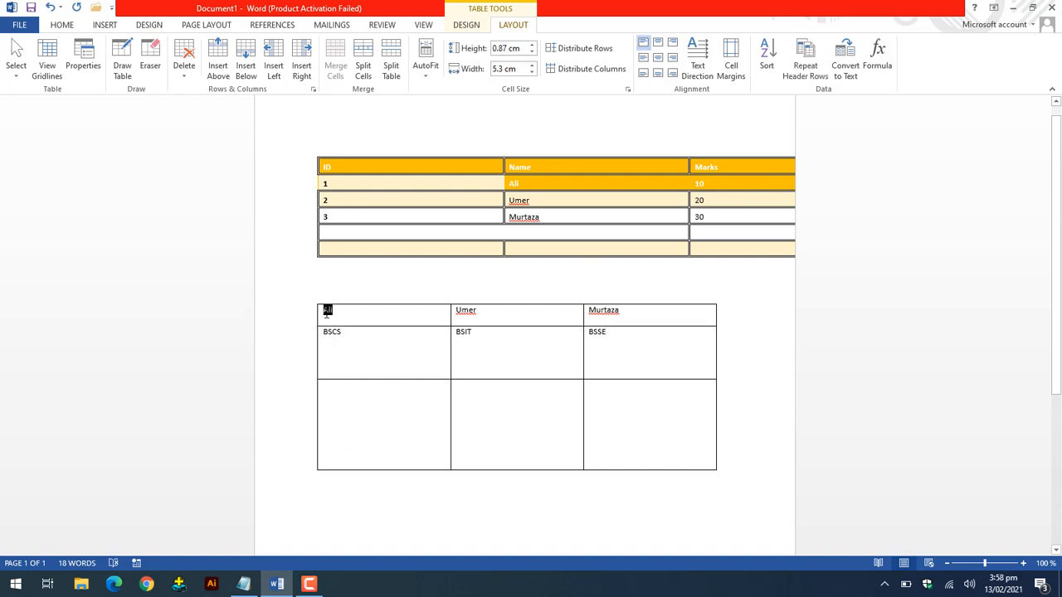
pyautogui.moveTo(334, 313); pyautogui.dragTo(496, 456)
pyautogui.moveTo(568, 448); pyautogui.dragTo(611, 440)
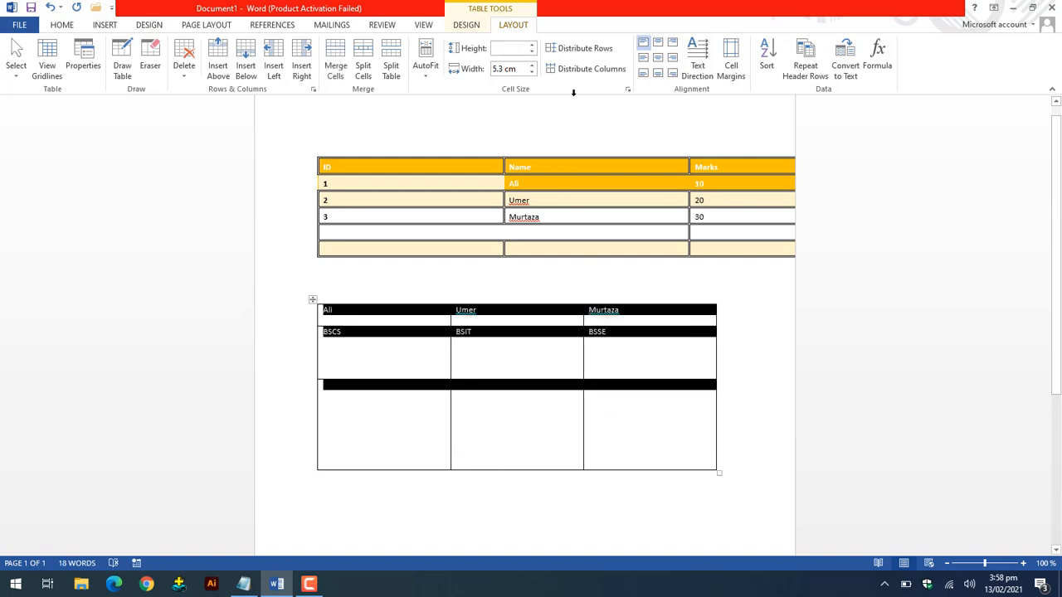
pyautogui.click(594, 51)
pyautogui.click(815, 310)
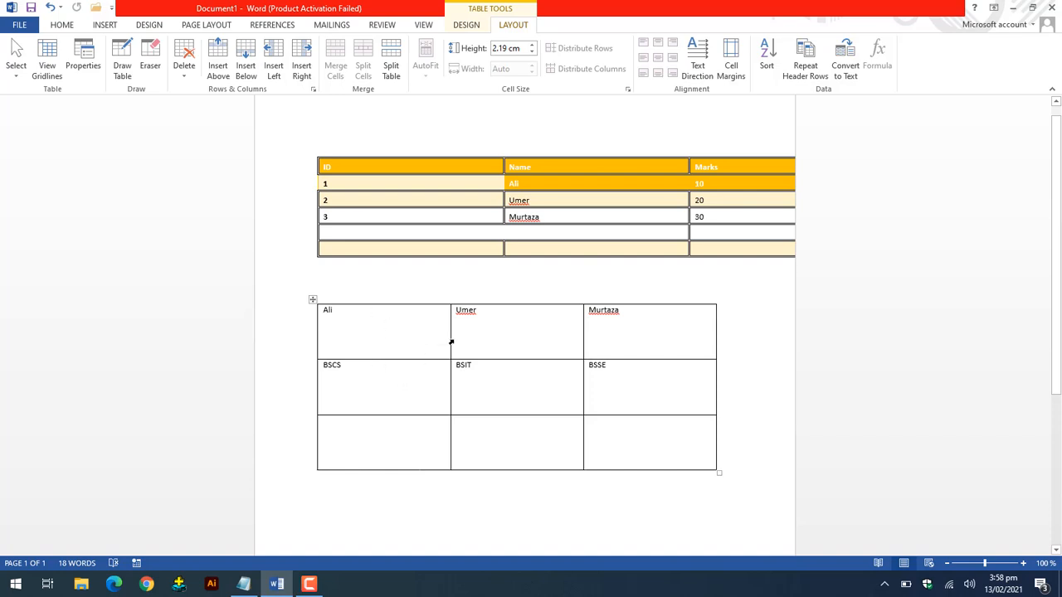
# Step: Narrow the lower table's first column by moving the border between its first two columns
pyautogui.moveTo(450, 343); pyautogui.dragTo(354, 351)
pyautogui.click(582, 340)
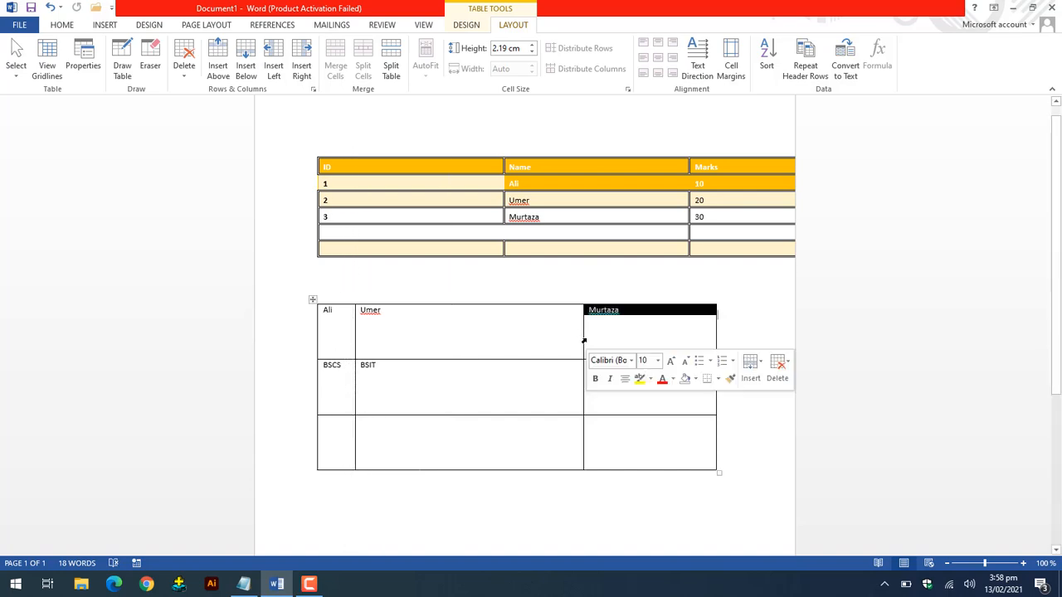
pyautogui.moveTo(582, 340); pyautogui.dragTo(611, 340)
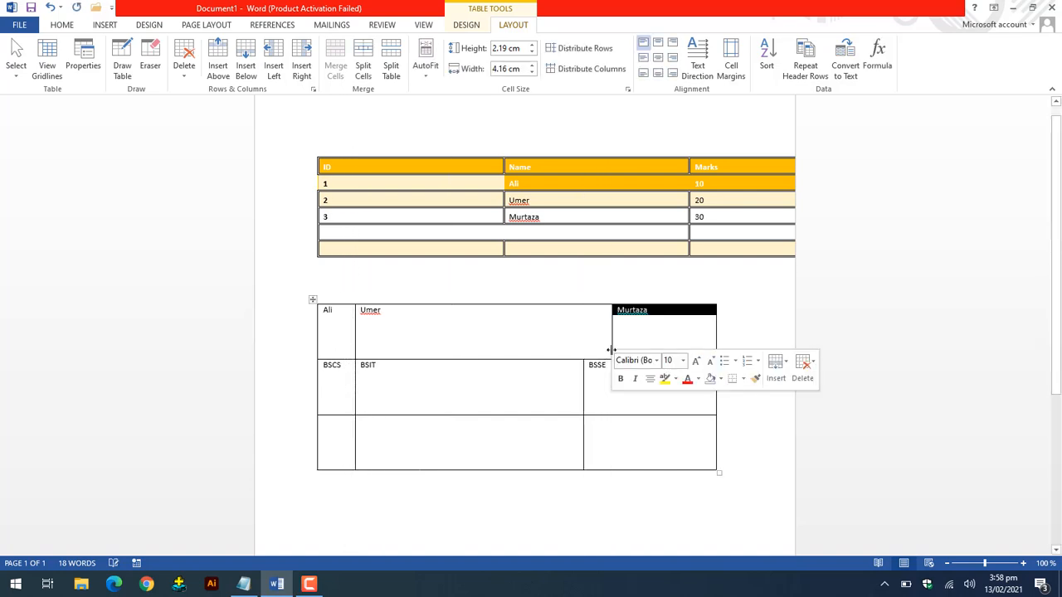
pyautogui.moveTo(582, 384); pyautogui.dragTo(611, 378)
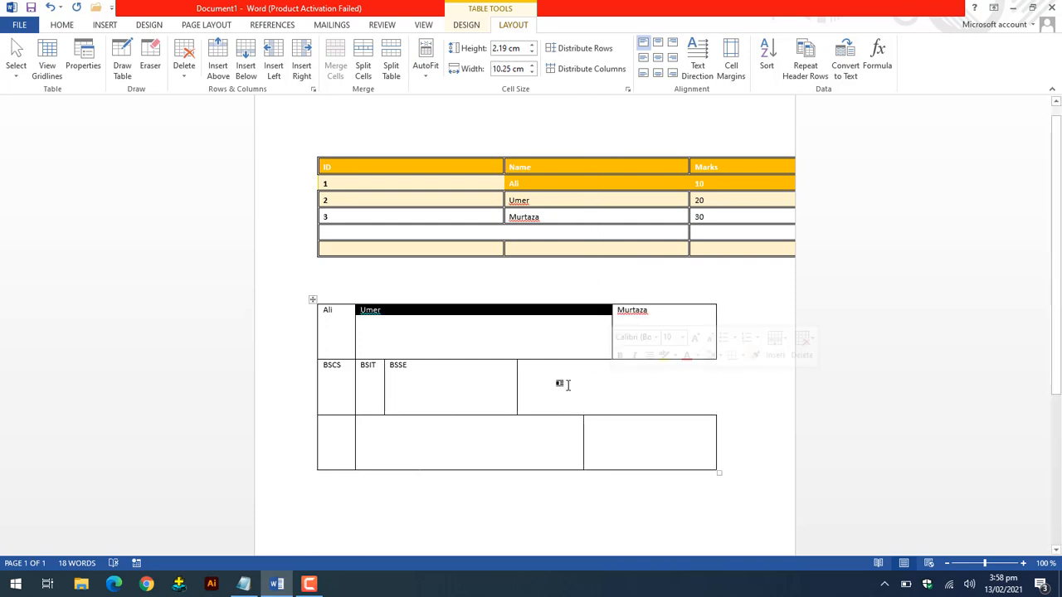
pyautogui.hotkey('ctrl', 'z')
pyautogui.hotkey('ctrl', 'z')
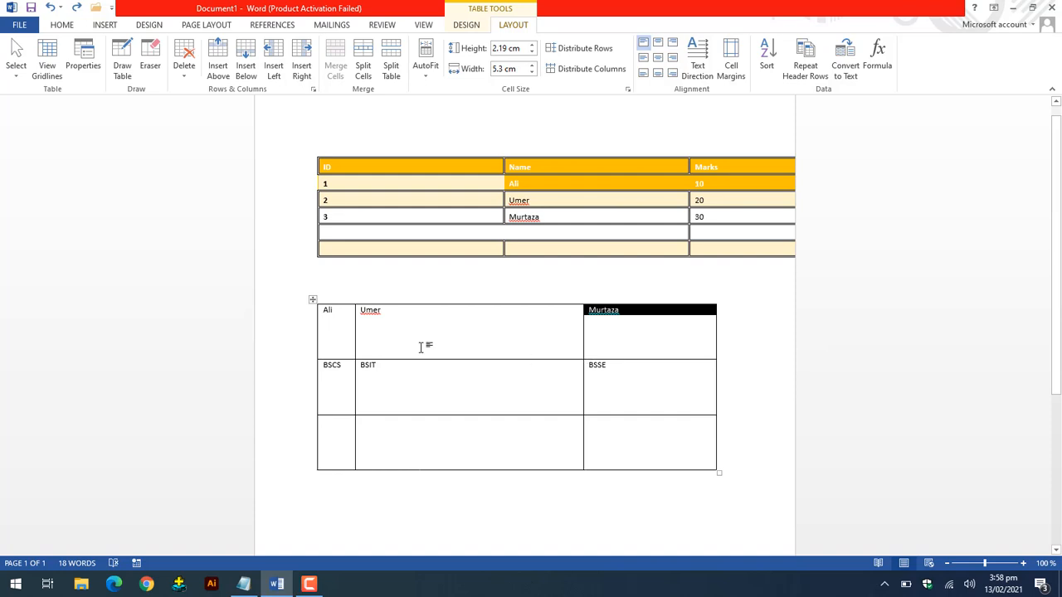
# Step: Narrow the lower table's middle column to about 5.5 cm, giving the freed width to the last column
pyautogui.click(525, 331)
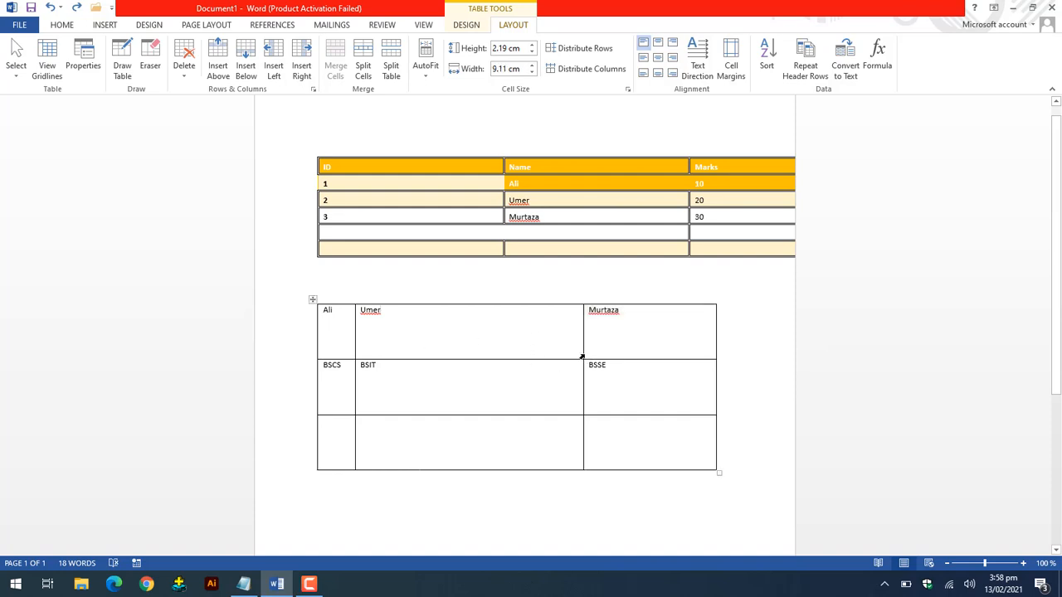
pyautogui.moveTo(581, 355); pyautogui.dragTo(492, 362)
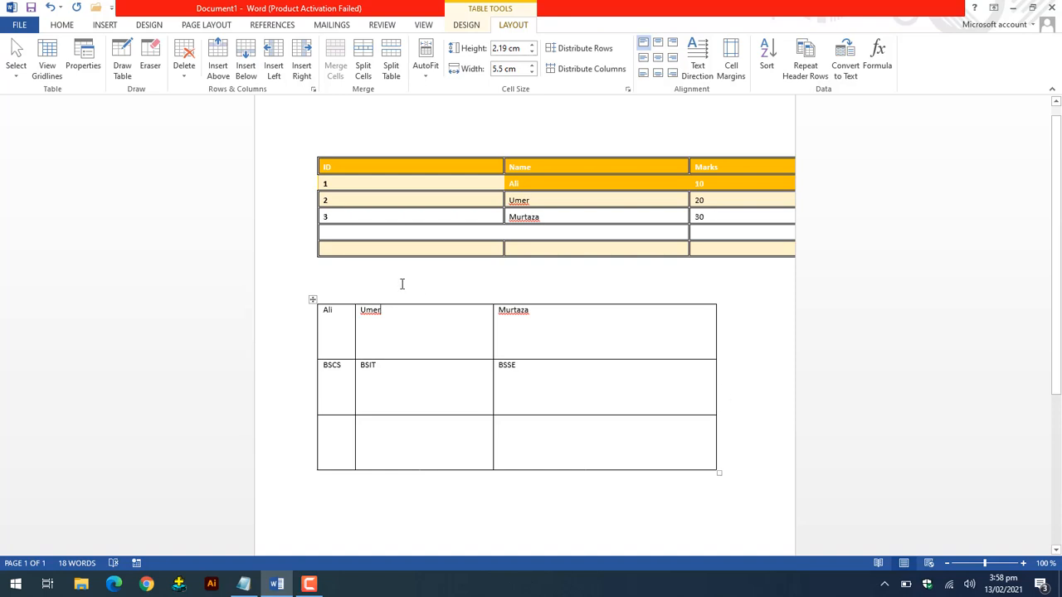
# Step: Distribute all columns of the lower table evenly so they share one width
pyautogui.moveTo(338, 333); pyautogui.dragTo(557, 405)
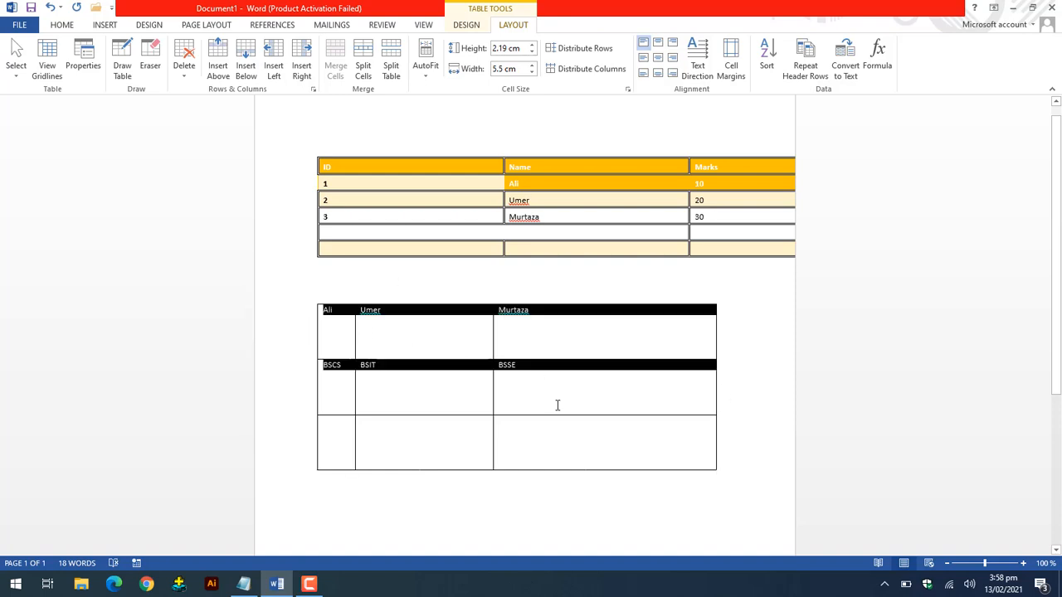
pyautogui.moveTo(632, 411); pyautogui.dragTo(684, 412)
pyautogui.click(313, 299)
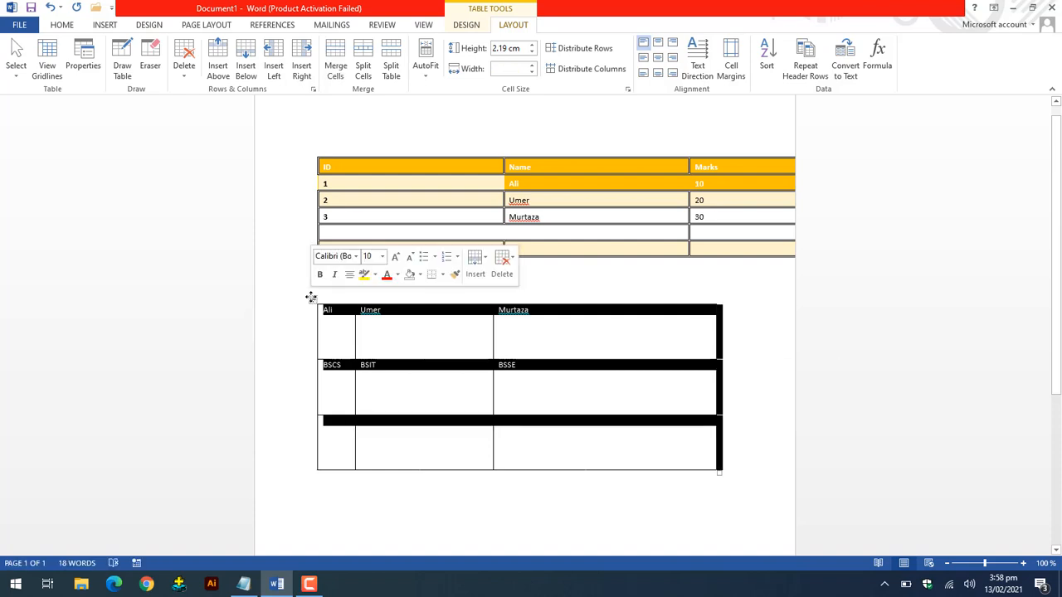
pyautogui.click(591, 69)
pyautogui.click(764, 351)
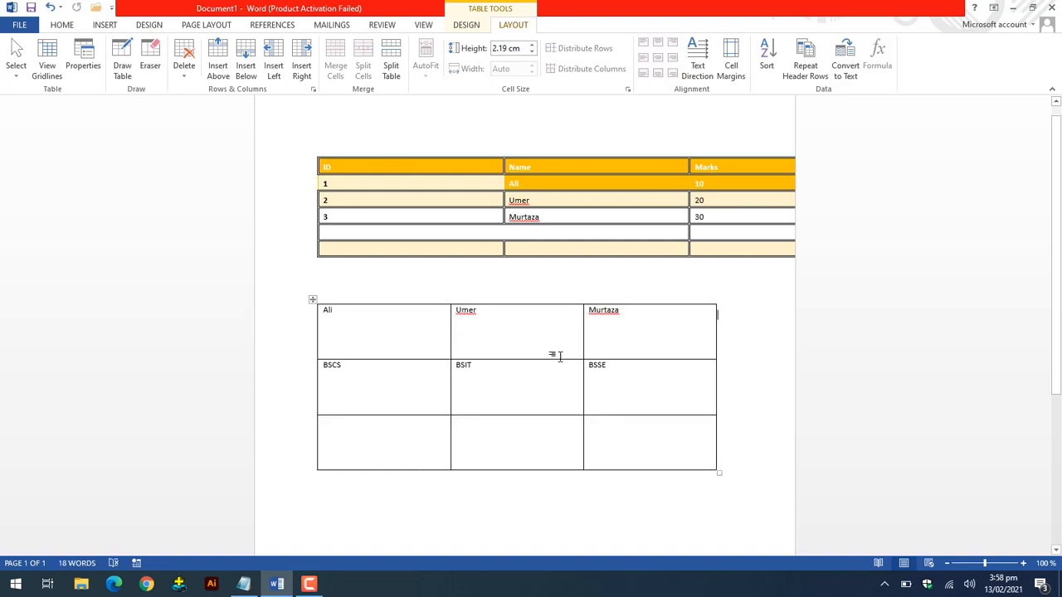
# Step: Align the whole lower table's text top center, top right, center right and centered in turn
pyautogui.click(313, 298)
pyautogui.click(313, 299)
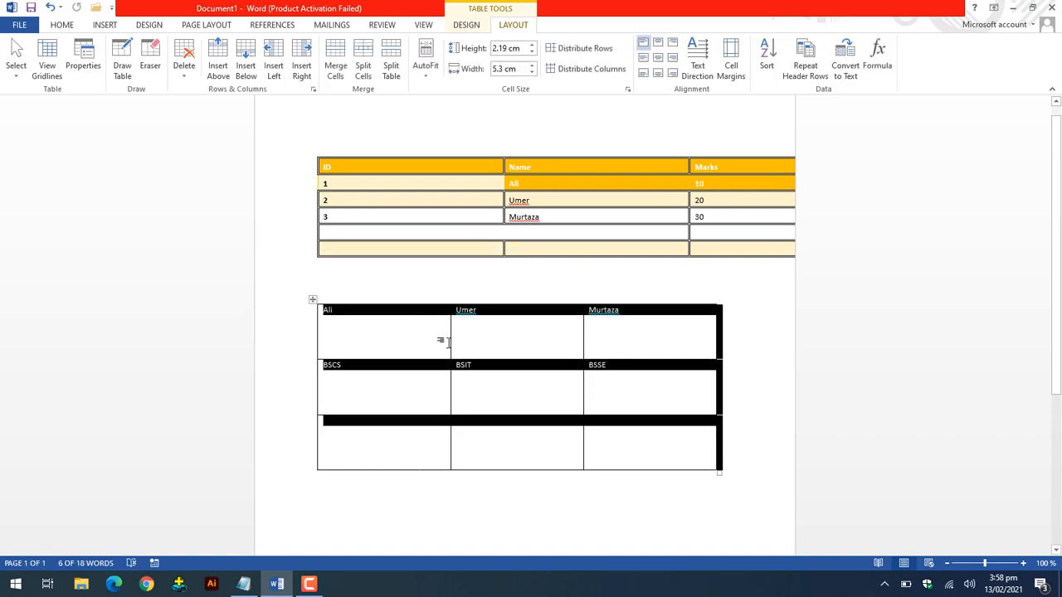
pyautogui.click(658, 45)
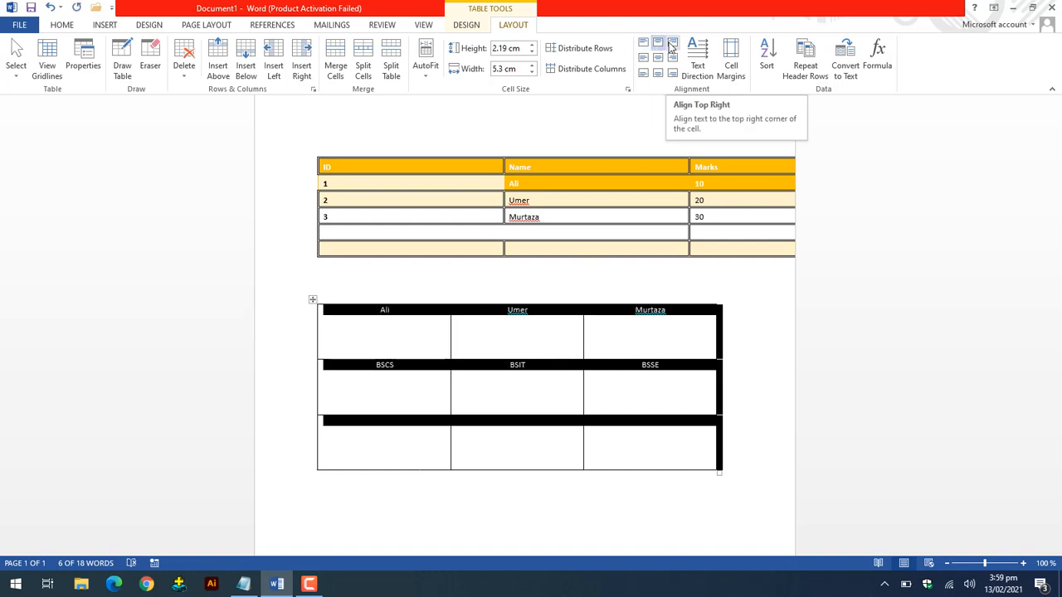
pyautogui.click(670, 45)
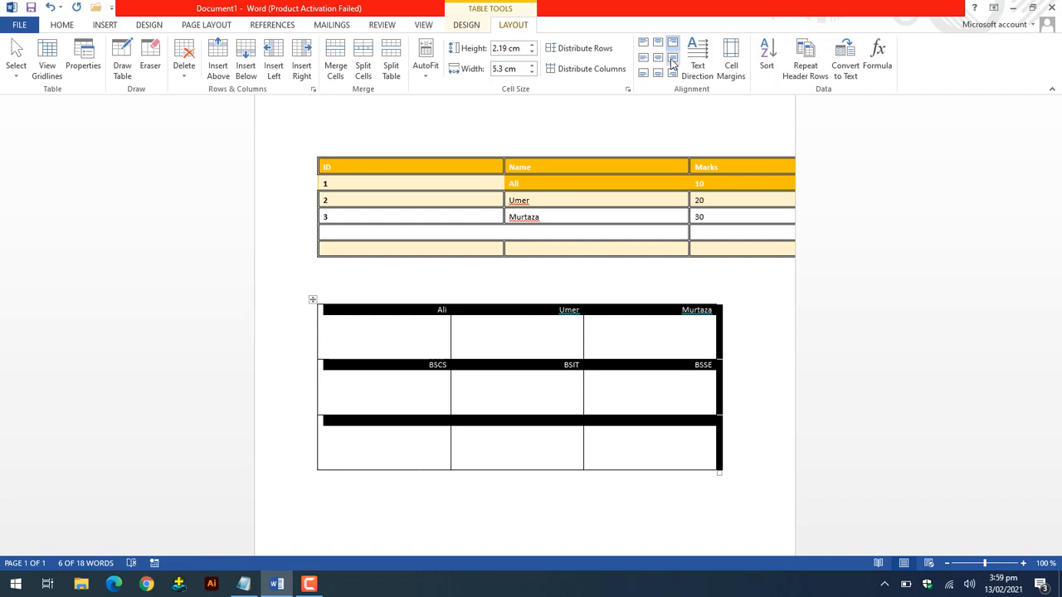
pyautogui.click(671, 62)
pyautogui.click(659, 60)
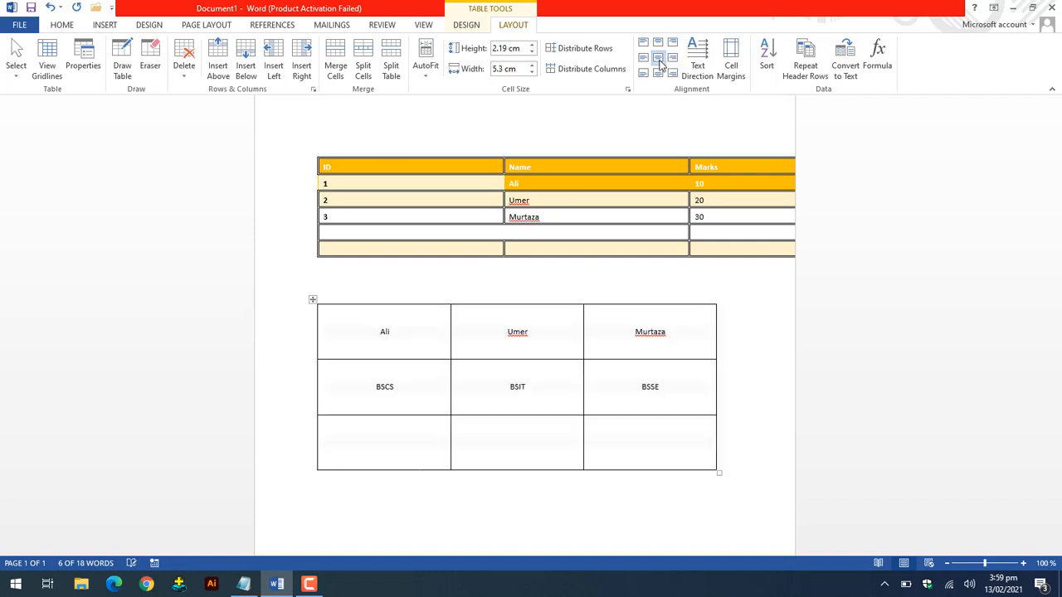
# Step: Cycle the lower table's text through center left, the three bottom alignments and centered, ending with Align Top Left
pyautogui.click(643, 58)
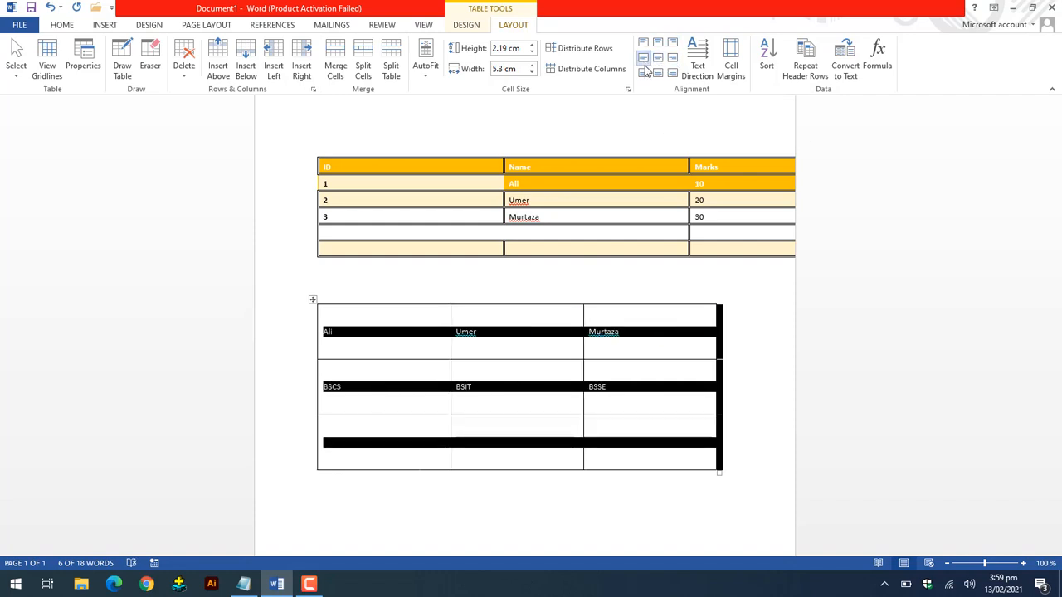
pyautogui.click(643, 73)
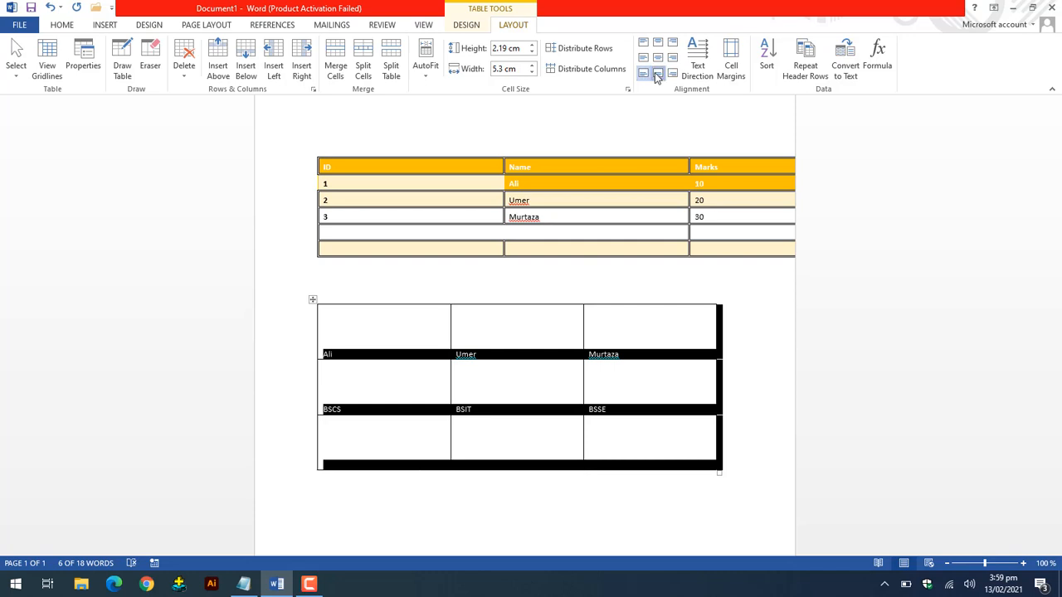
pyautogui.click(656, 74)
pyautogui.click(671, 75)
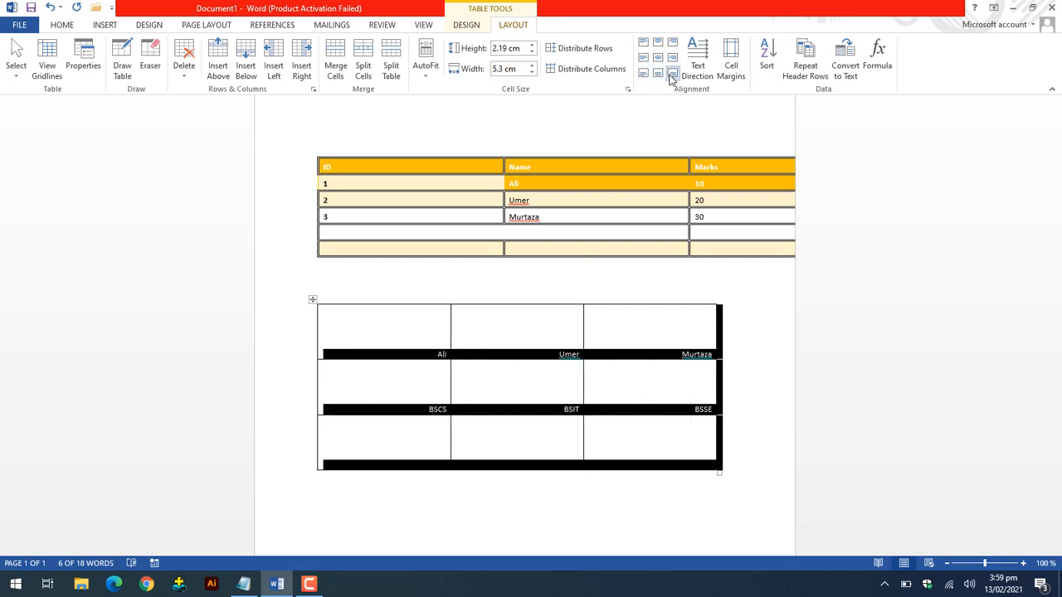
pyautogui.click(659, 59)
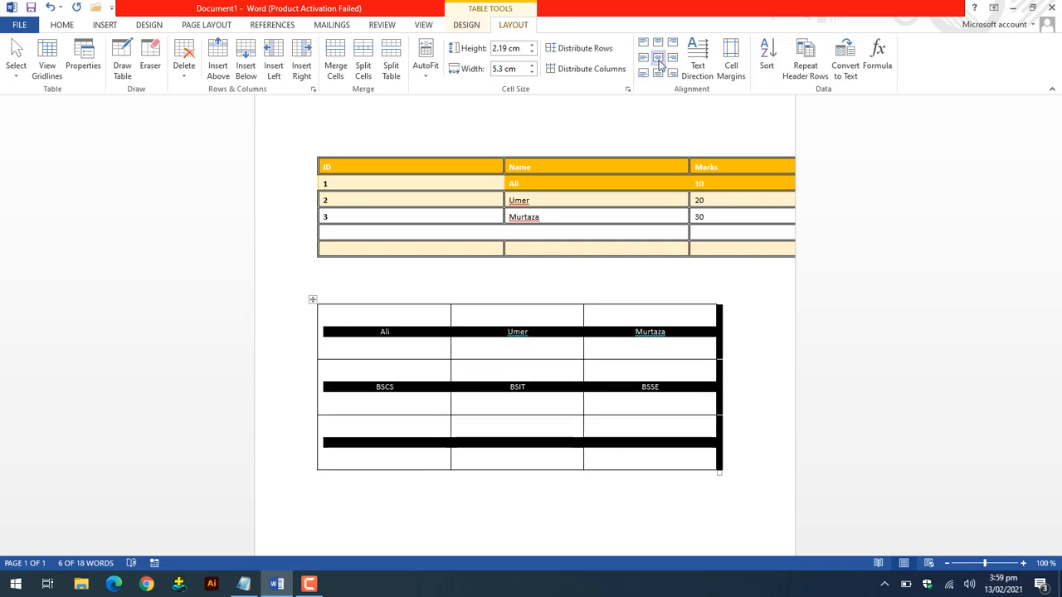
pyautogui.click(646, 47)
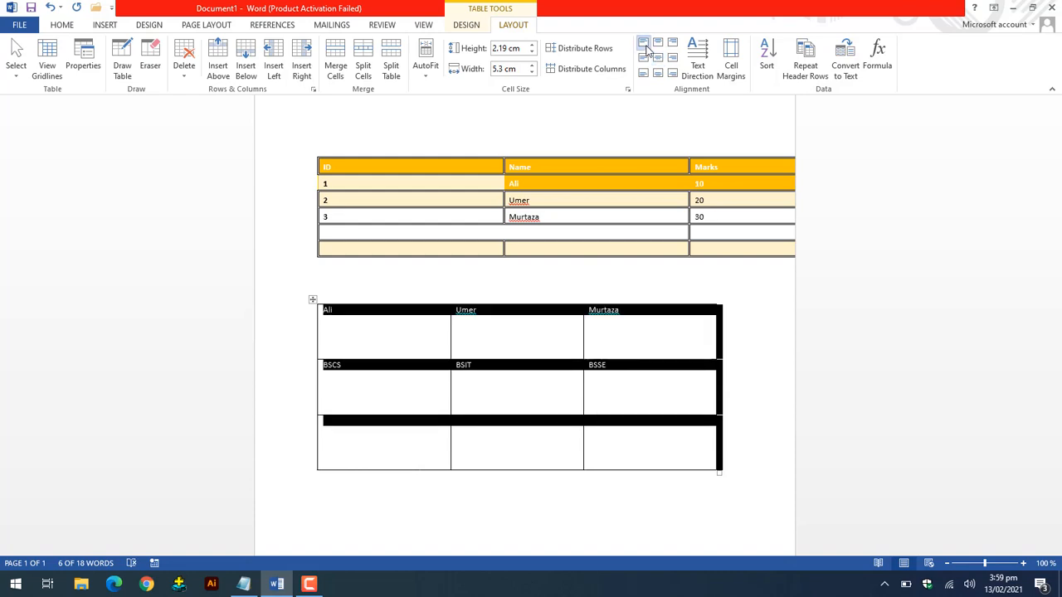
# Step: Cycle the lower table's text direction through both vertical orientations and back to horizontal
pyautogui.click(698, 71)
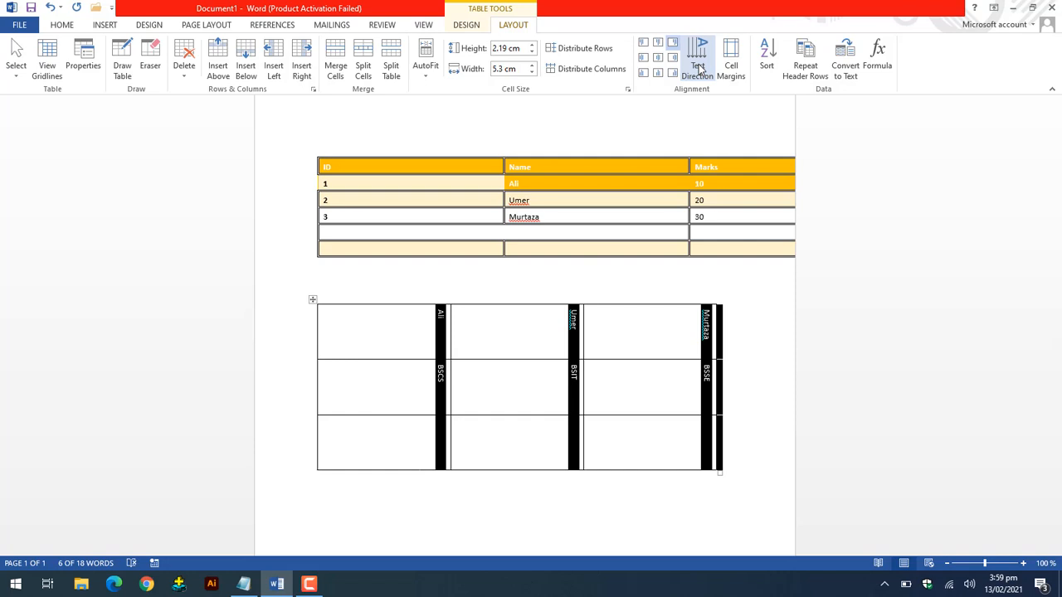
pyautogui.click(699, 70)
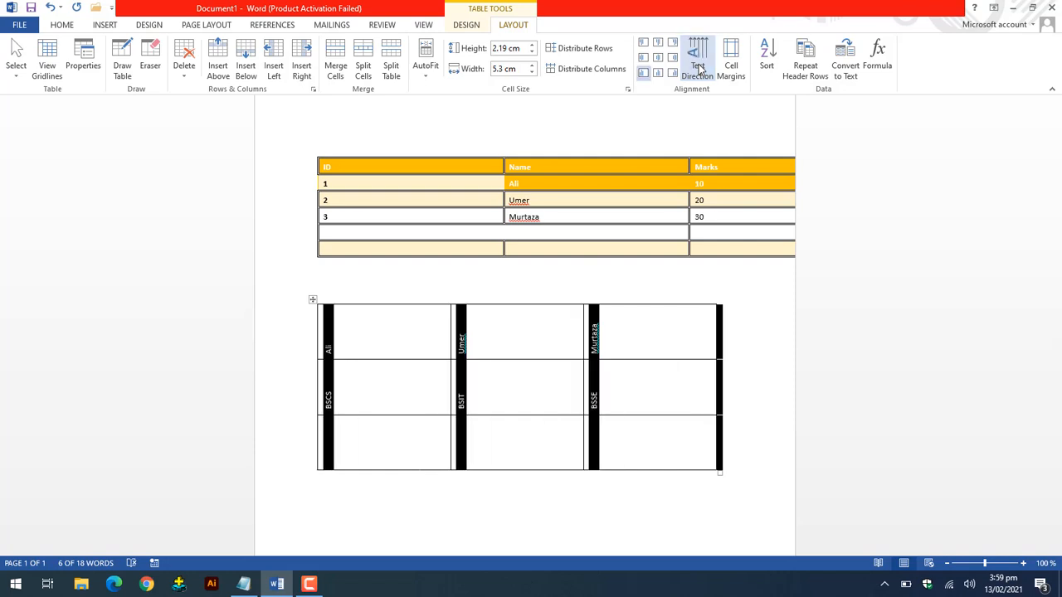
pyautogui.click(699, 70)
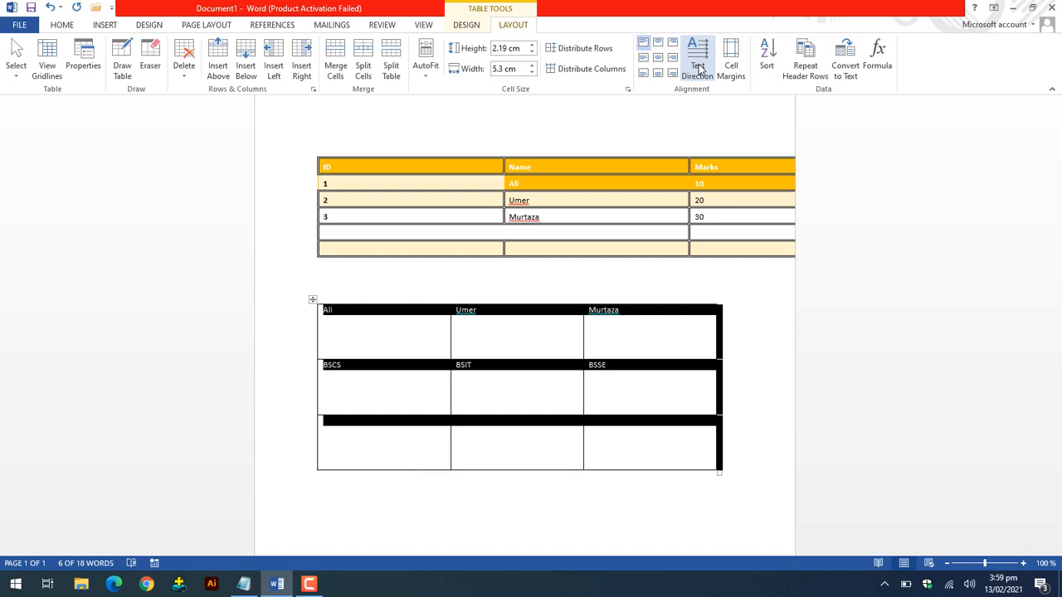
pyautogui.click(393, 355)
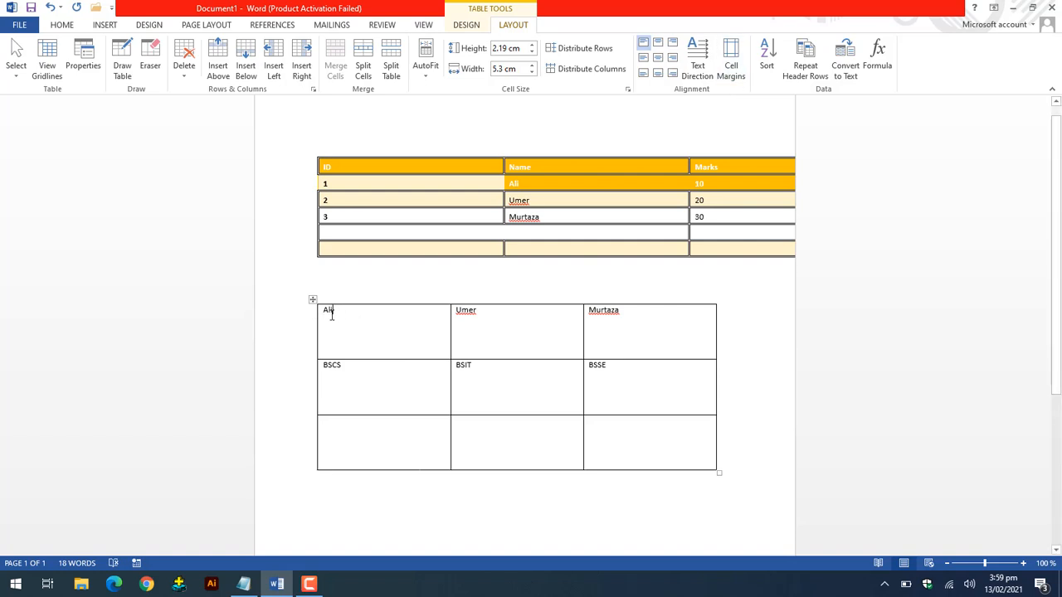
# Step: Set the lower table's default top cell margin to 0.85 cm
pyautogui.click(734, 68)
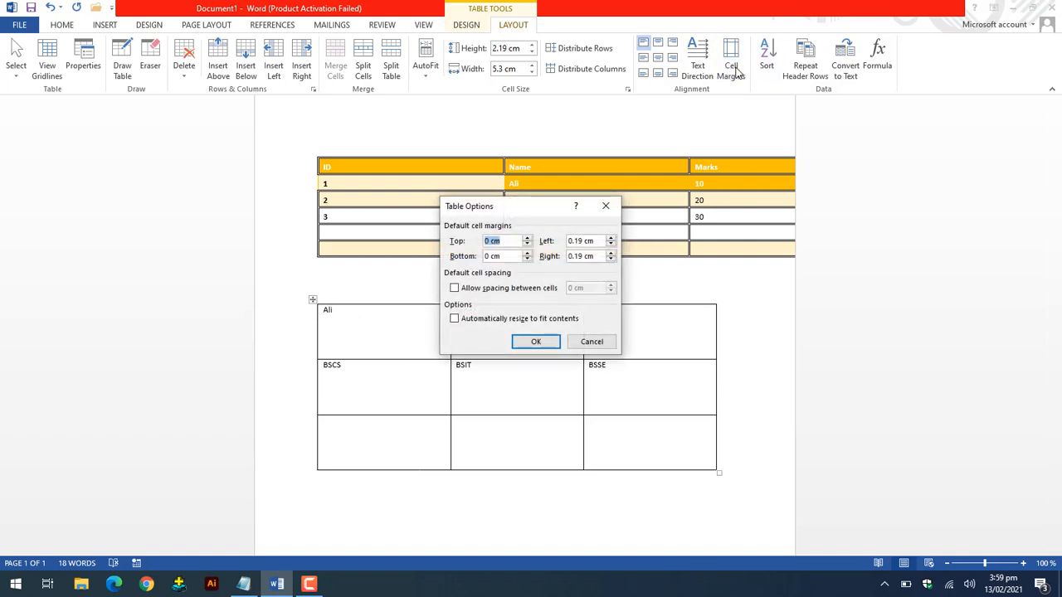
pyautogui.click(606, 206)
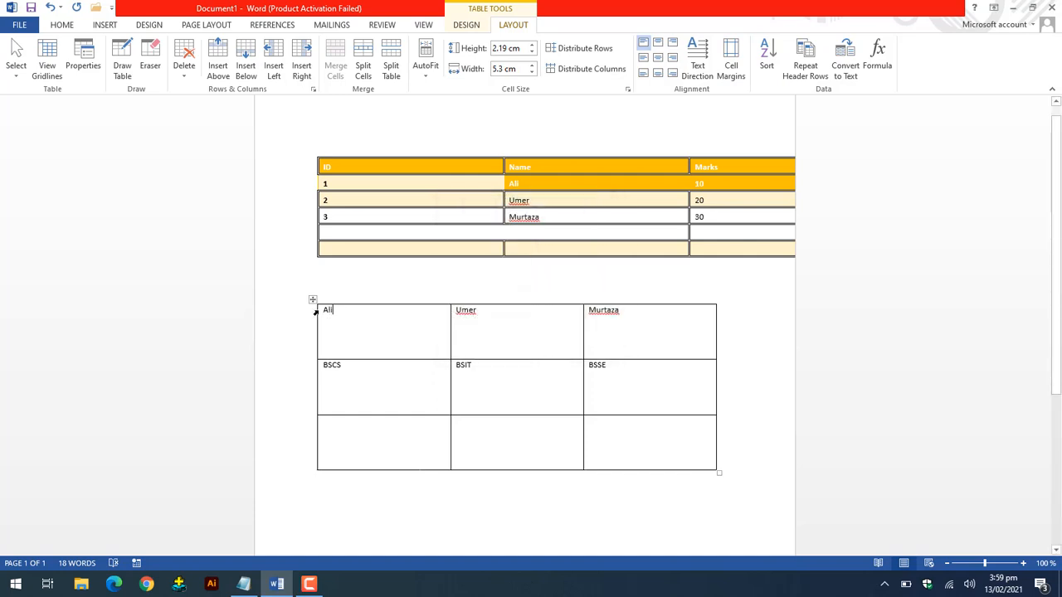
pyautogui.click(730, 68)
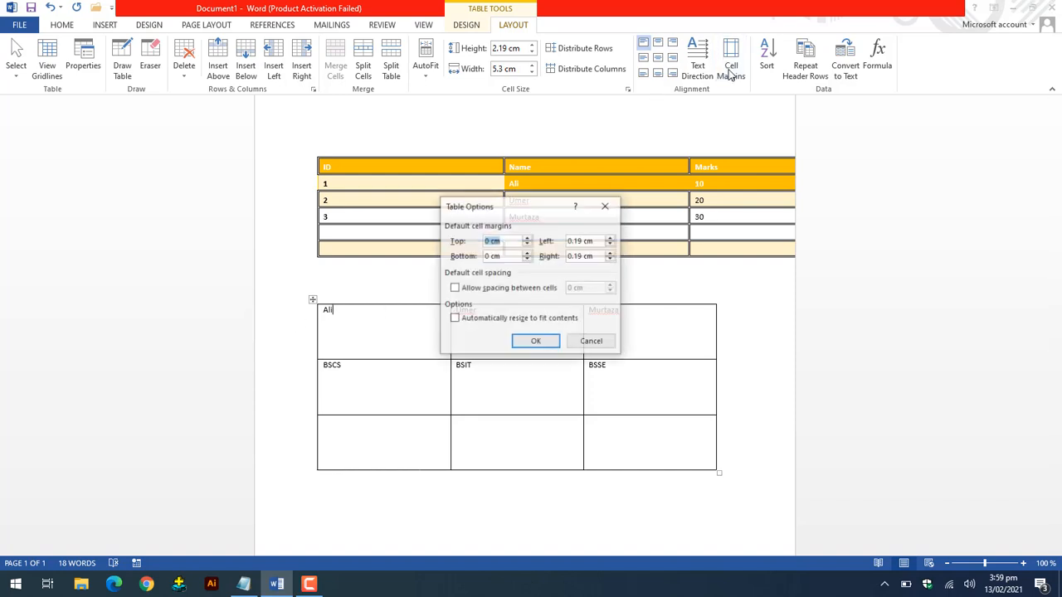
pyautogui.click(527, 238)
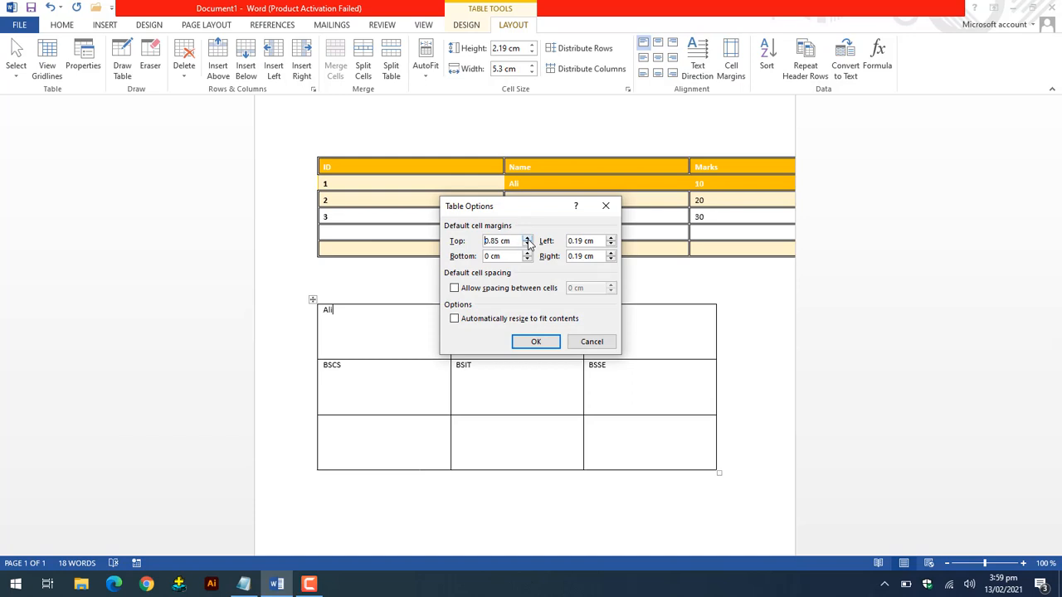
pyautogui.click(535, 341)
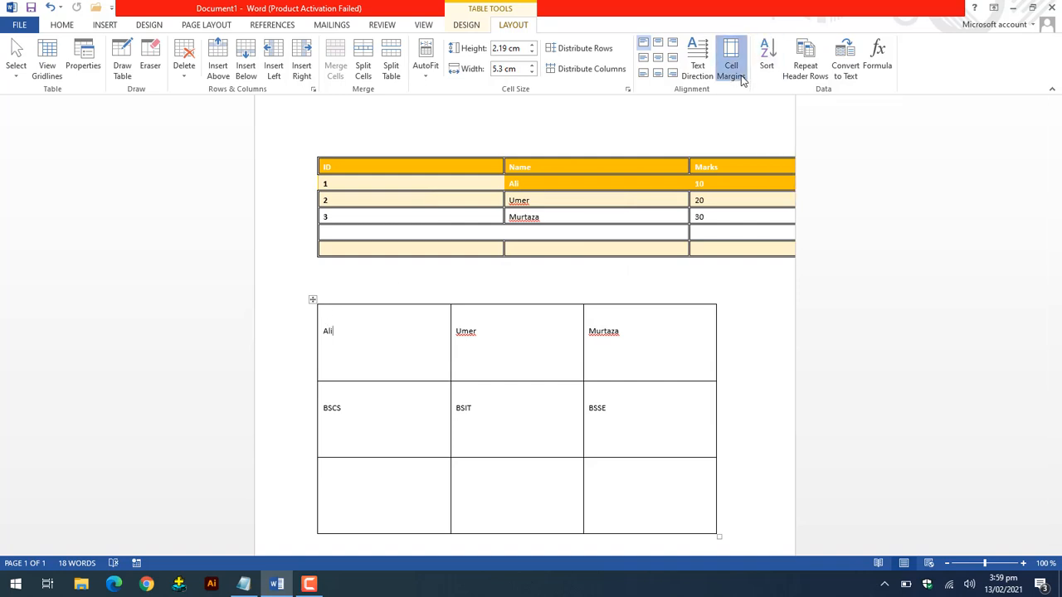
# Step: Increase the lower table's default left cell margin, and undo both the left and top margin changes
pyautogui.click(735, 73)
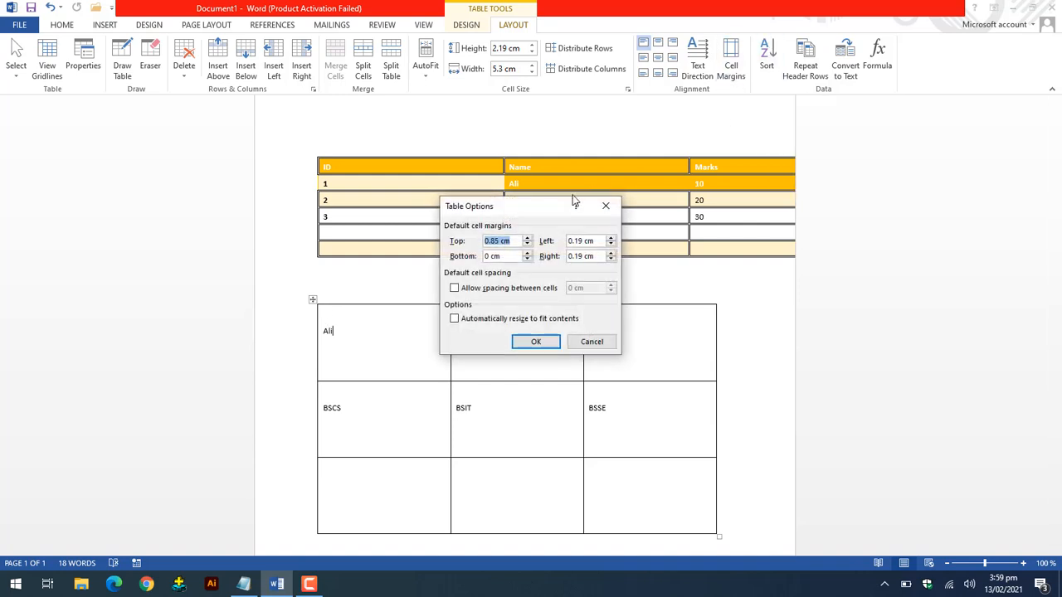
pyautogui.click(610, 238)
pyautogui.click(610, 239)
pyautogui.click(609, 238)
pyautogui.click(547, 341)
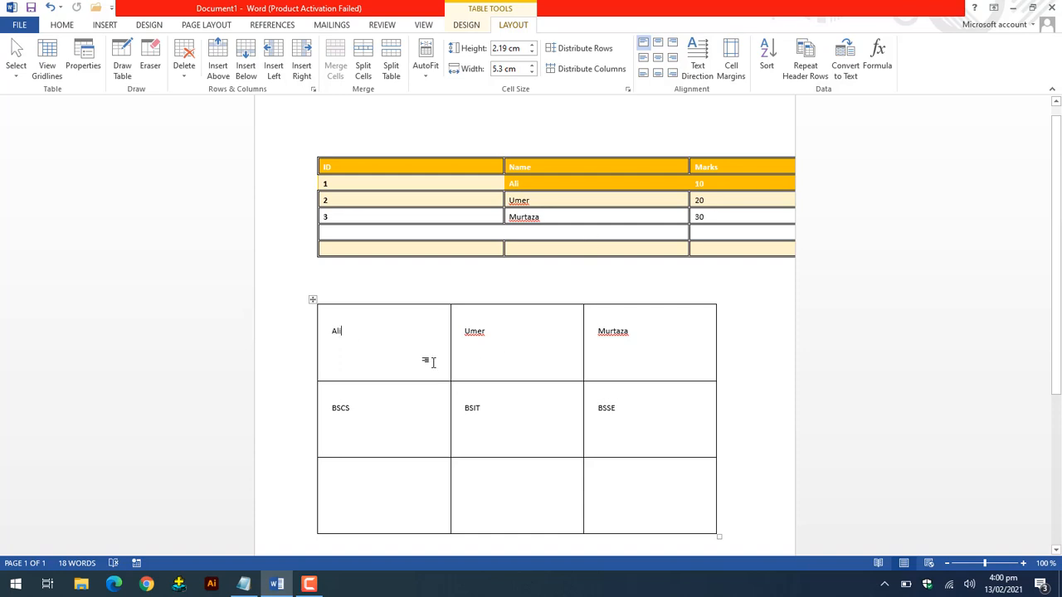
pyautogui.hotkey('ctrl', 'z')
pyautogui.hotkey('ctrl', 'z')
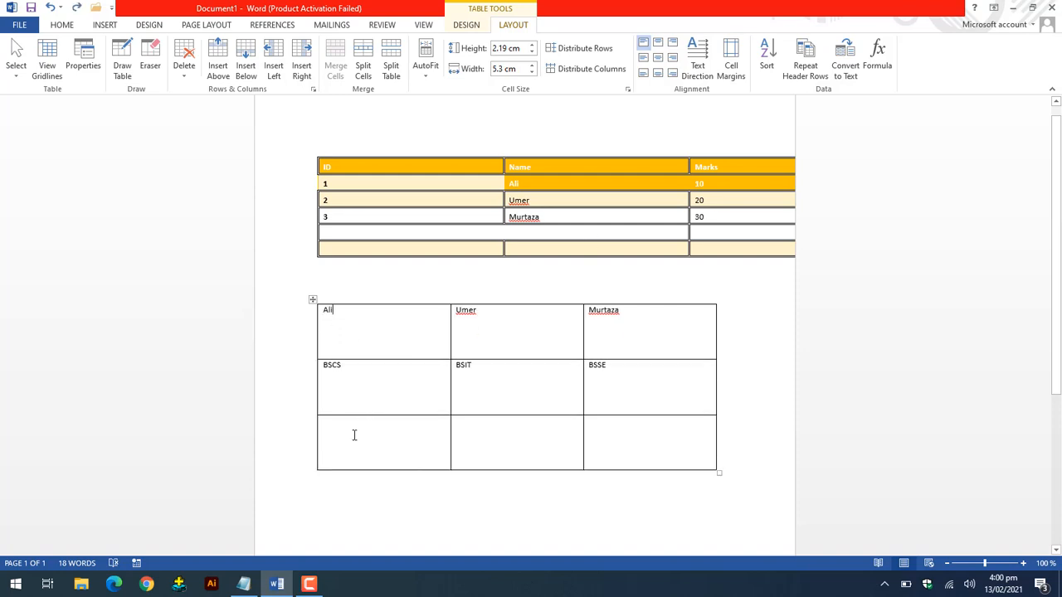
# Step: Enter a person's name in the first cell of the lower table's third row, and replace BSCS with another person's name
pyautogui.click(354, 434)
pyautogui.write('Murtaza')
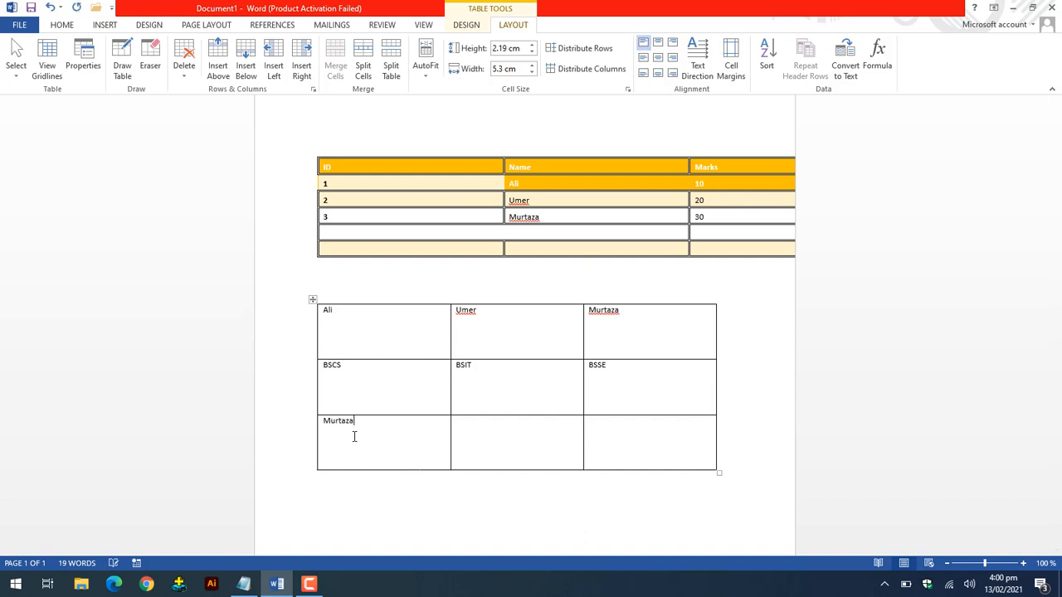
pyautogui.click(367, 389)
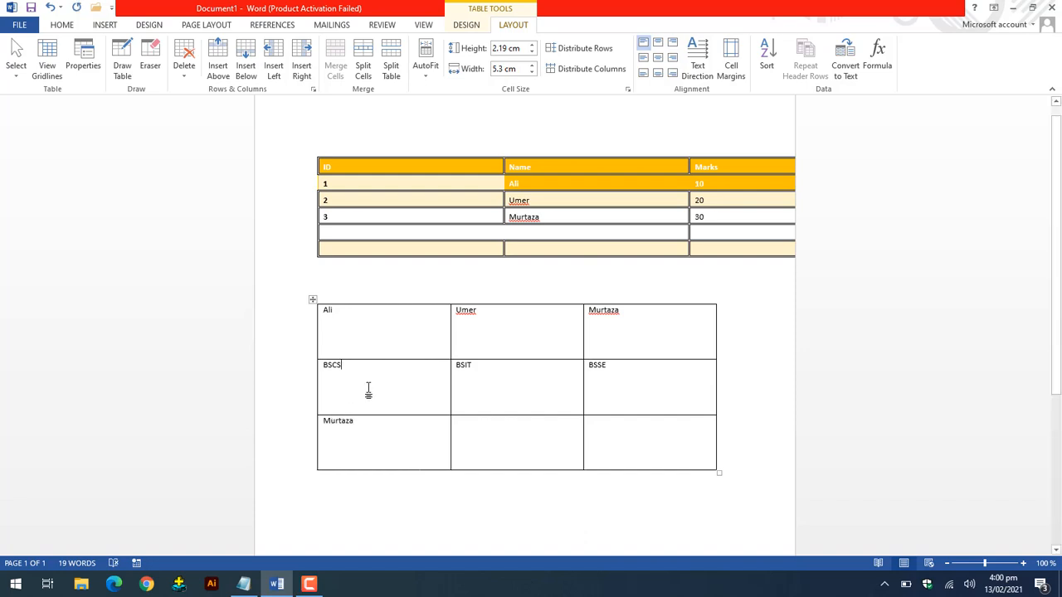
pyautogui.doubleClick(322, 371)
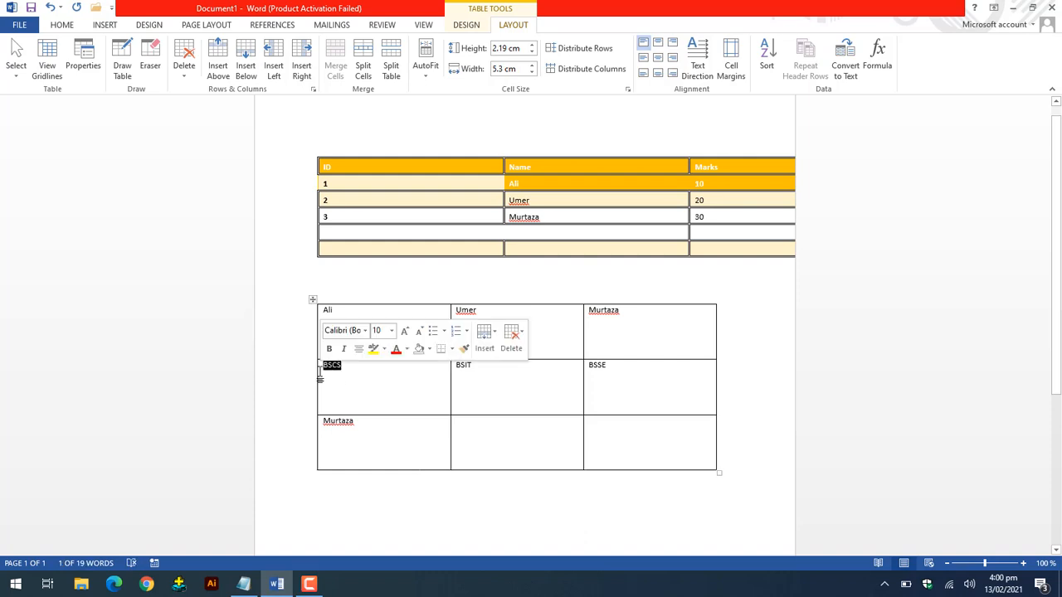
pyautogui.write('Salman')
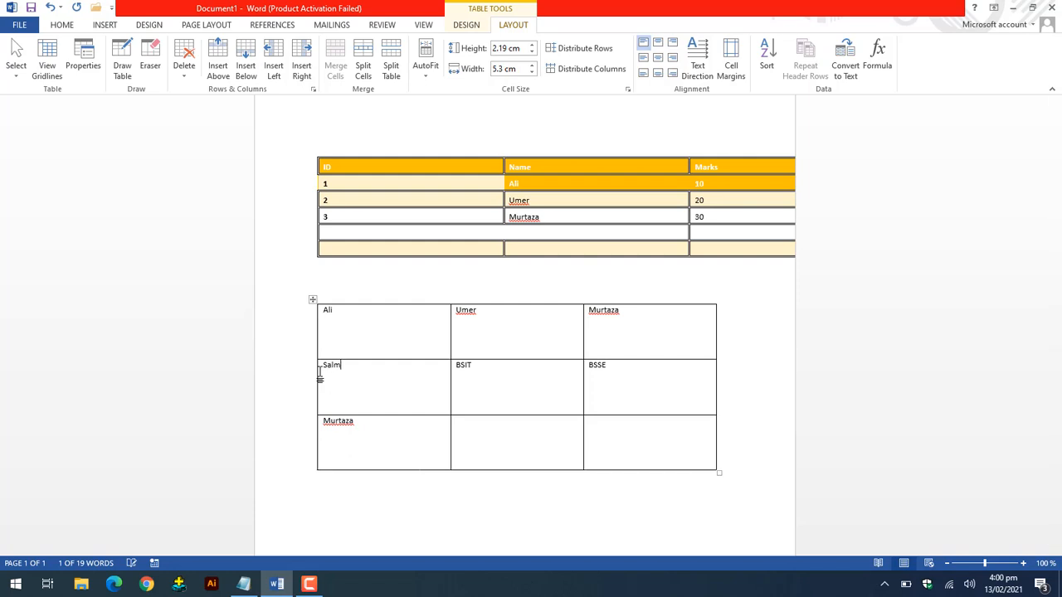
# Step: Add a fourth row to the lower table and enter a person's name in its first cell
pyautogui.click(311, 470)
pyautogui.click(340, 501)
pyautogui.write('Asad')
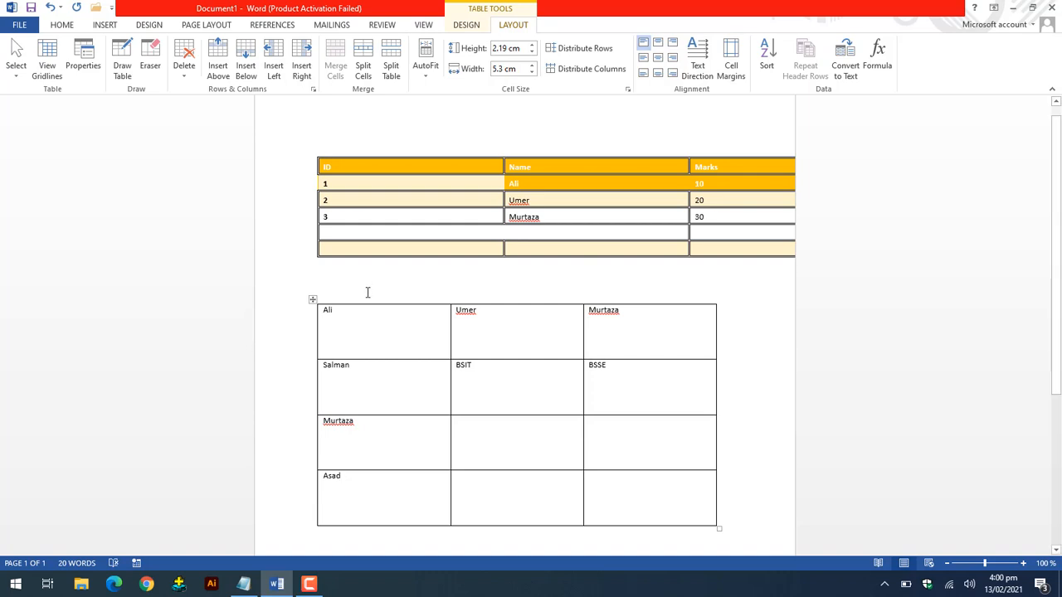
# Step: Sort the lower table's rows by Column 1 as text in ascending order, with no header row
pyautogui.moveTo(350, 311); pyautogui.dragTo(345, 489)
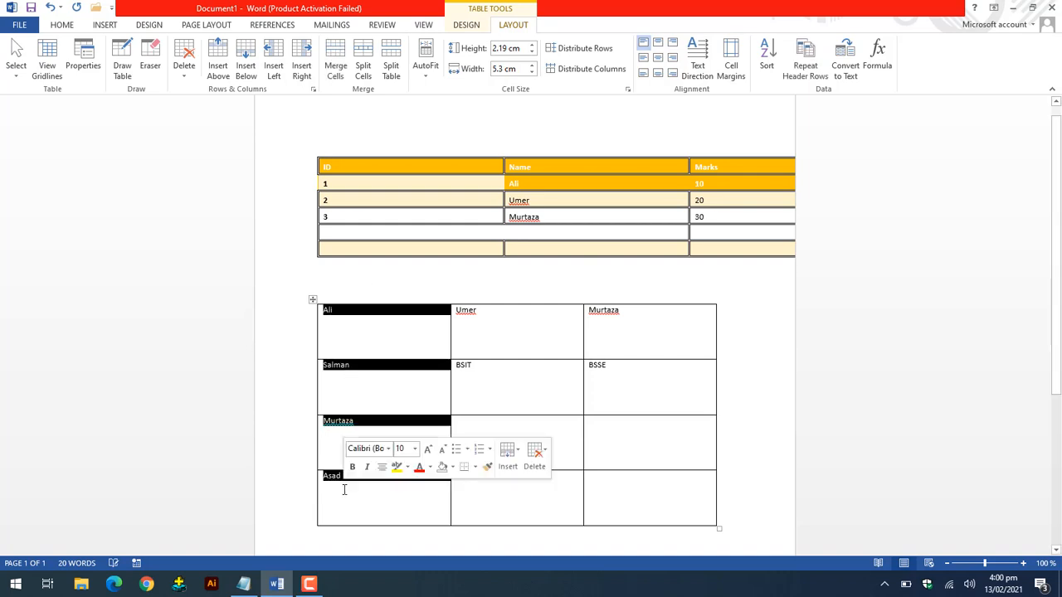
pyautogui.click(771, 70)
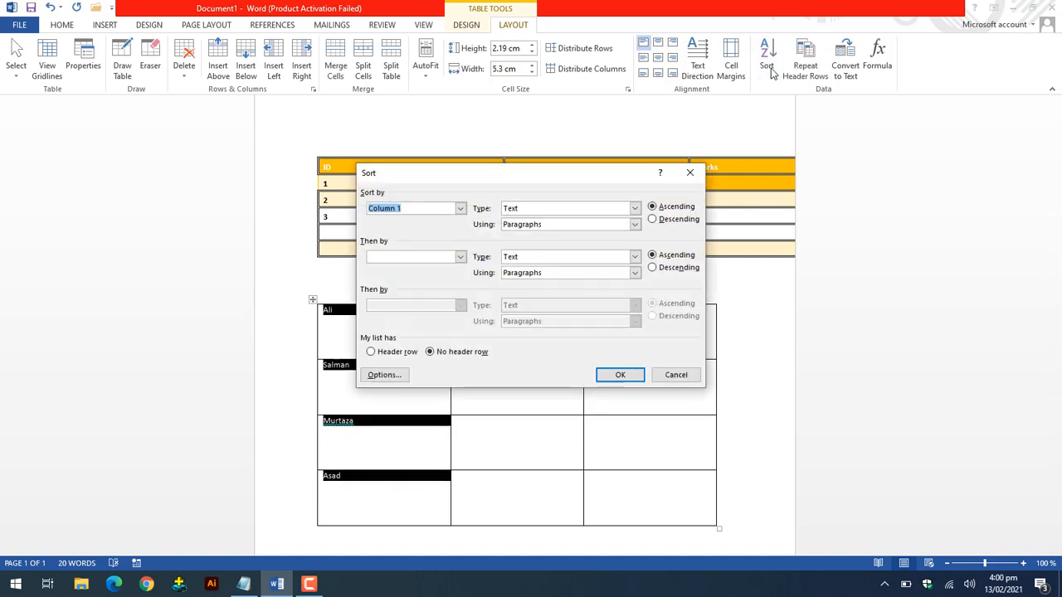
pyautogui.click(549, 210)
pyautogui.click(549, 212)
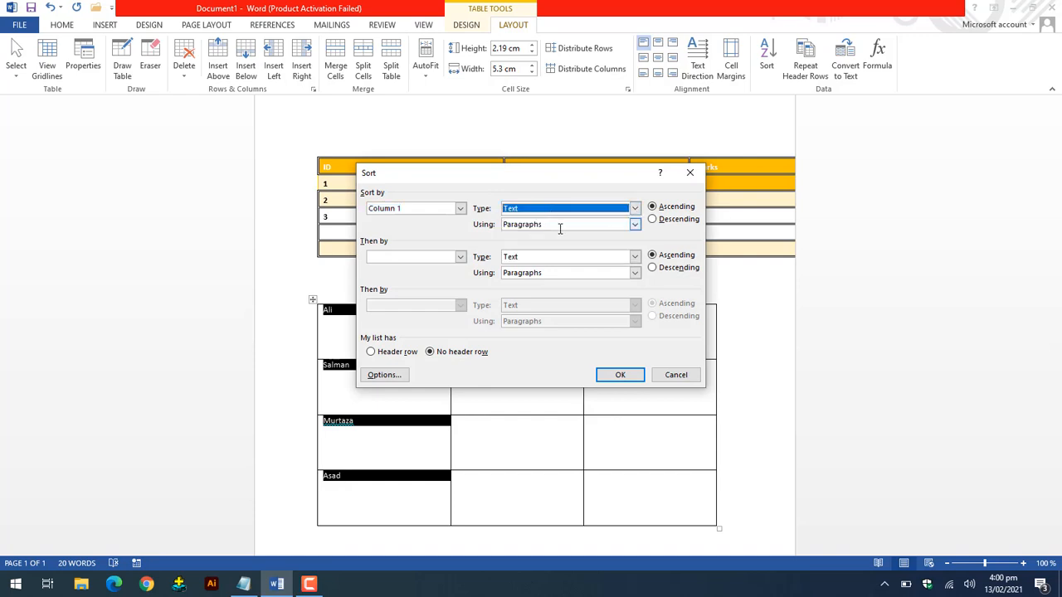
pyautogui.click(654, 208)
pyautogui.press('Return')
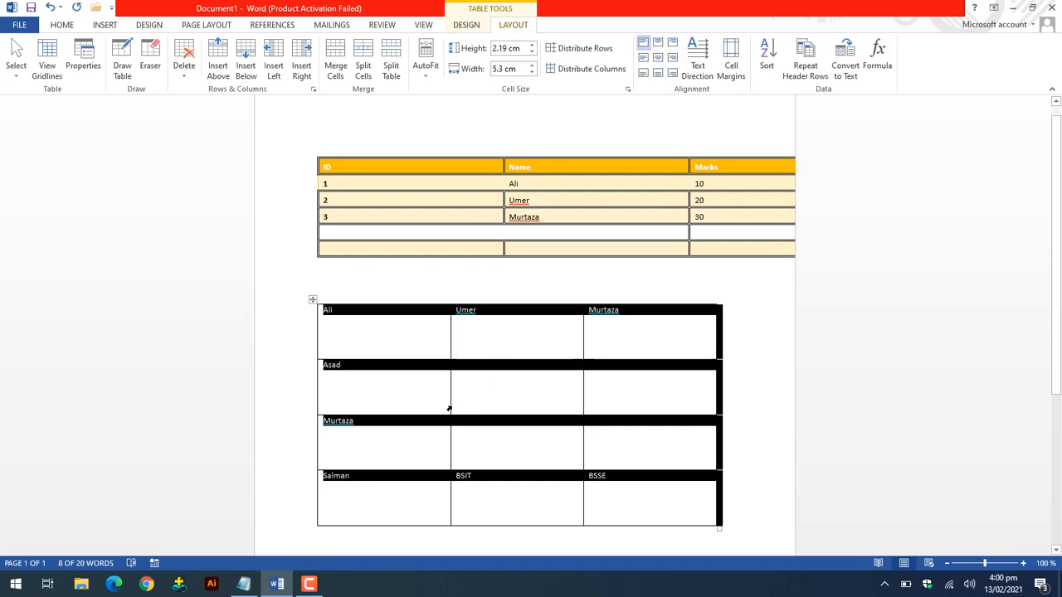
# Step: Check the alphabetical order of the names in the lower table's first column
pyautogui.scroll(-1, 448, 408)
pyautogui.click(370, 451)
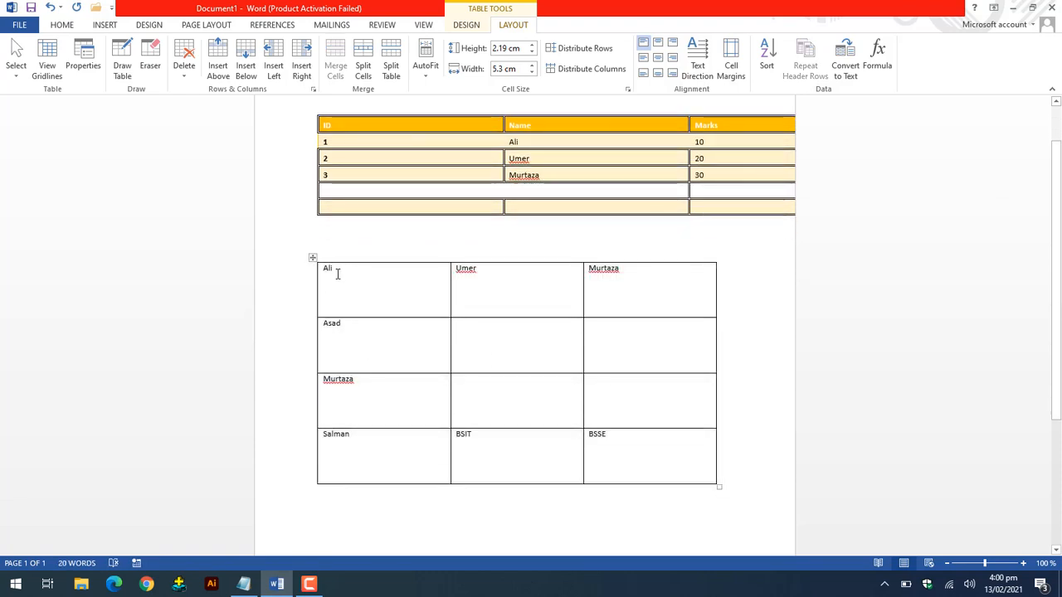
pyautogui.click(337, 272)
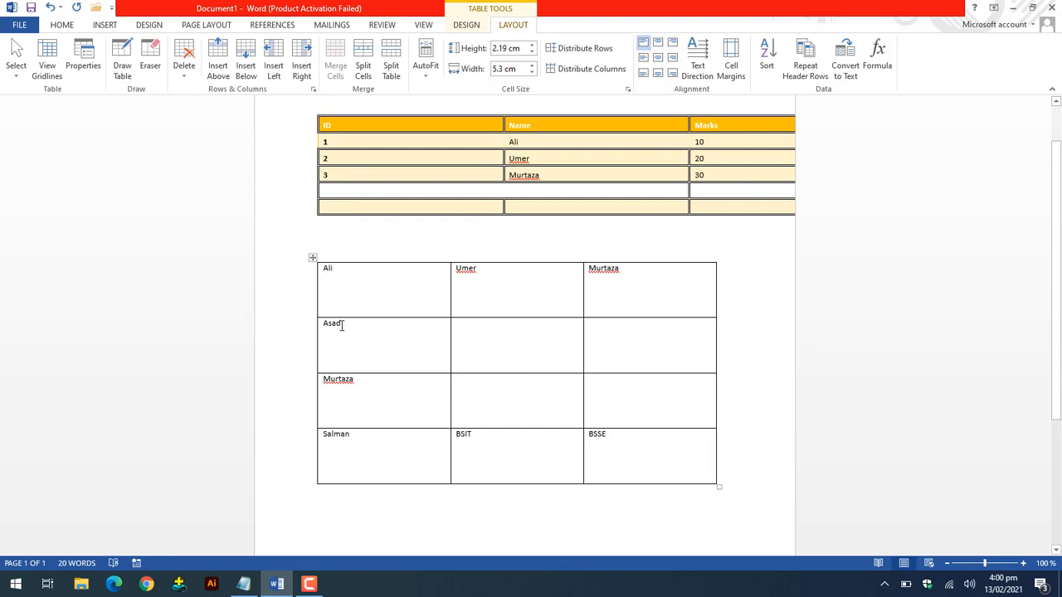
pyautogui.click(341, 325)
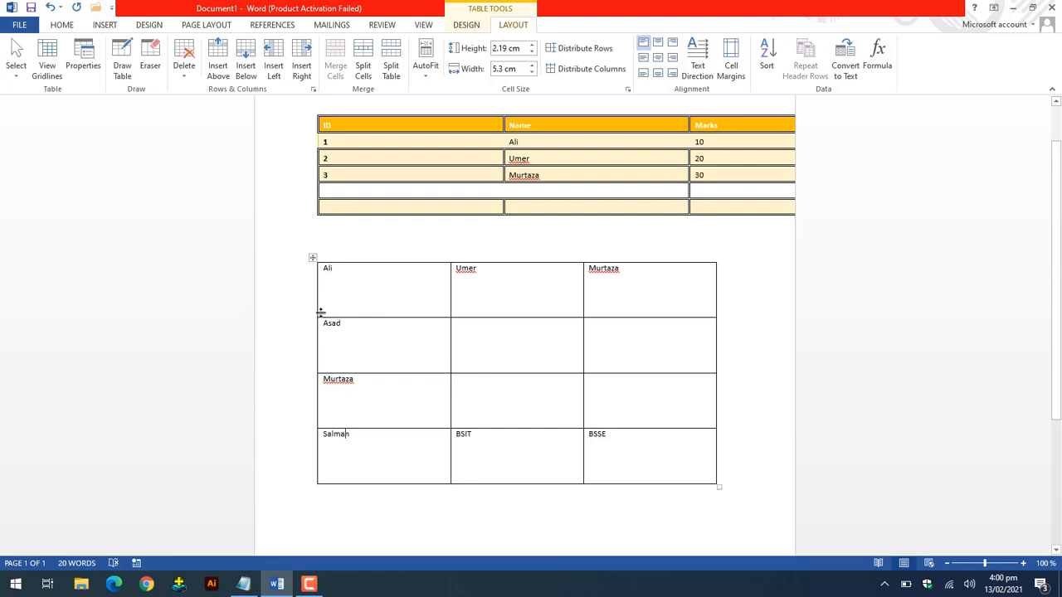
pyautogui.click(325, 270)
pyautogui.doubleClick(327, 270)
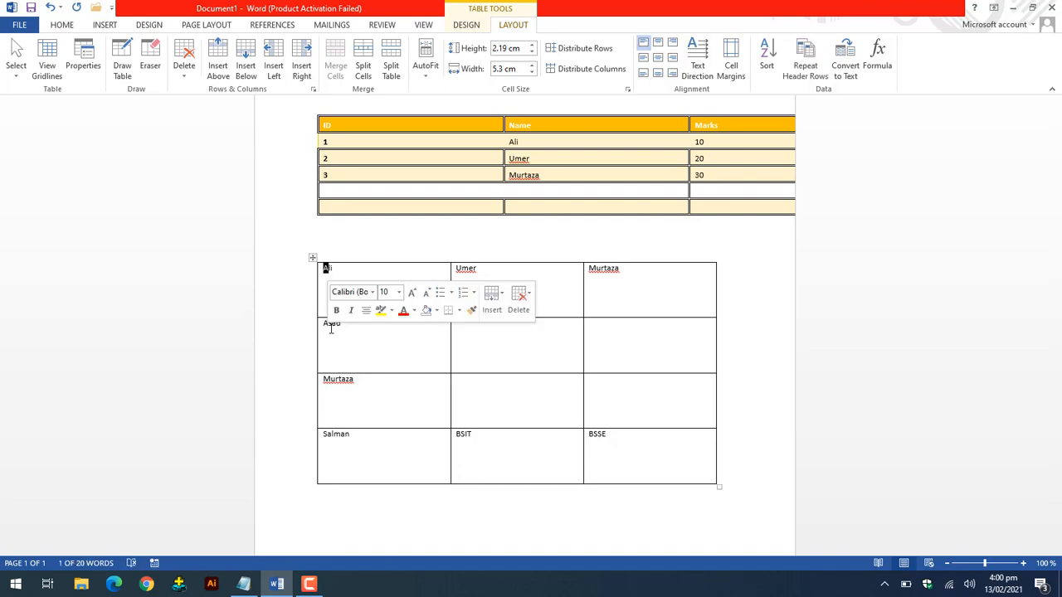
pyautogui.click(327, 282)
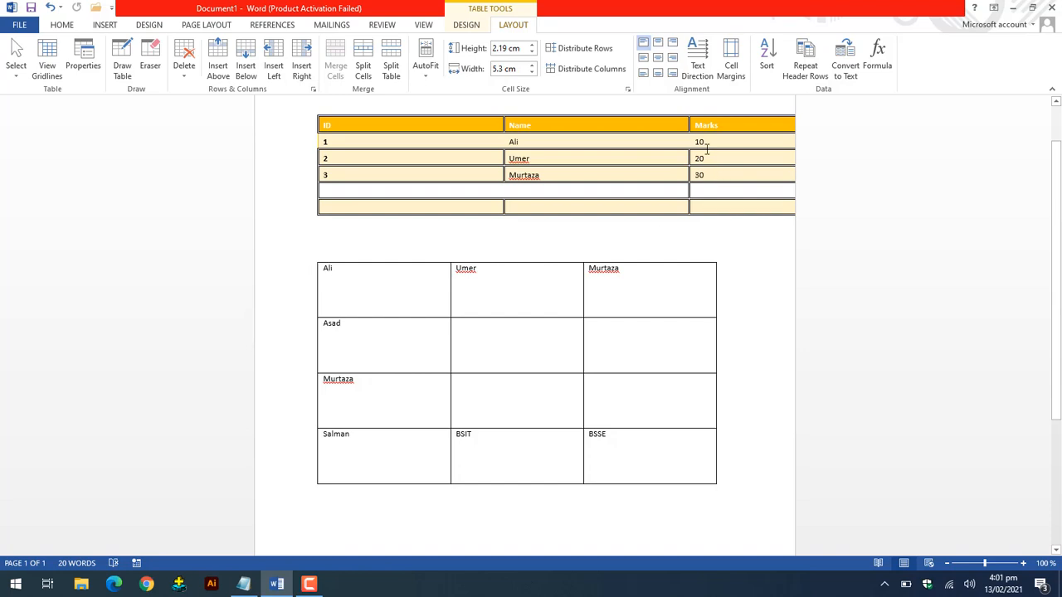
# Step: Sort the upper table's three filled data rows by the Marks column as numbers in descending order
pyautogui.moveTo(724, 175); pyautogui.dragTo(723, 143)
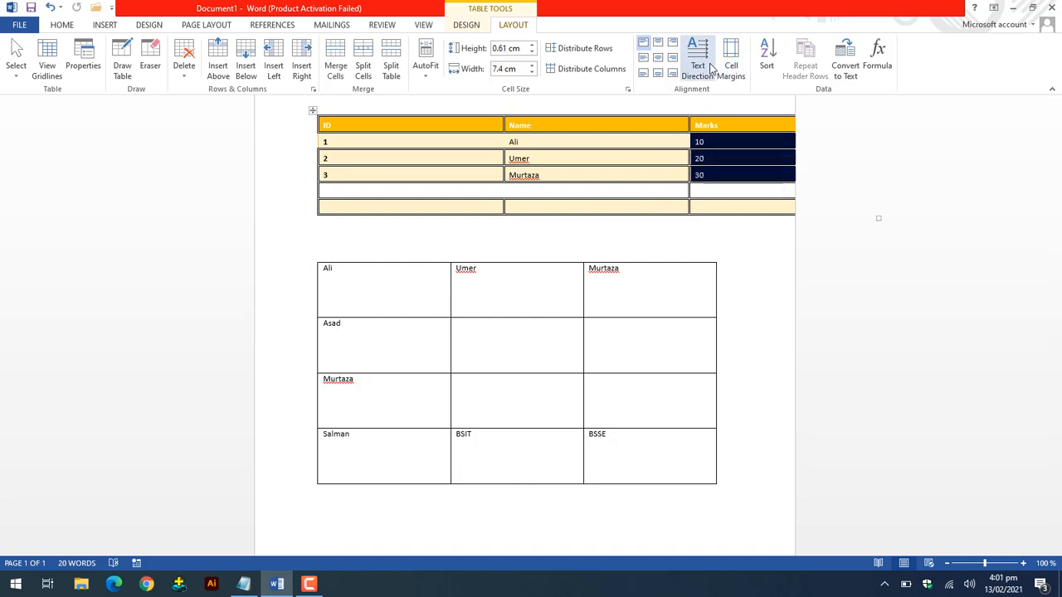
pyautogui.click(766, 60)
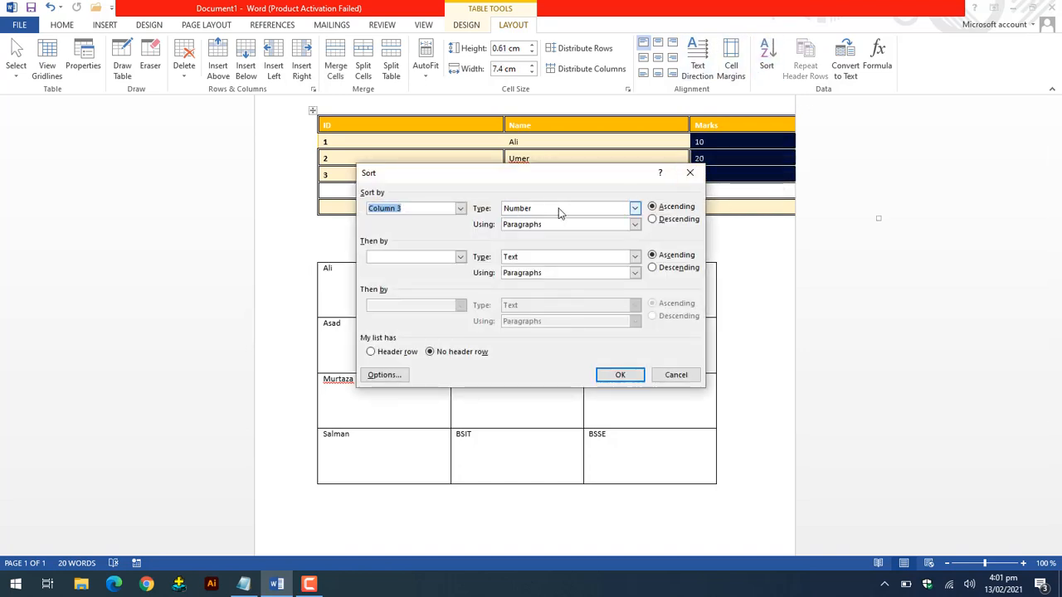
pyautogui.click(652, 219)
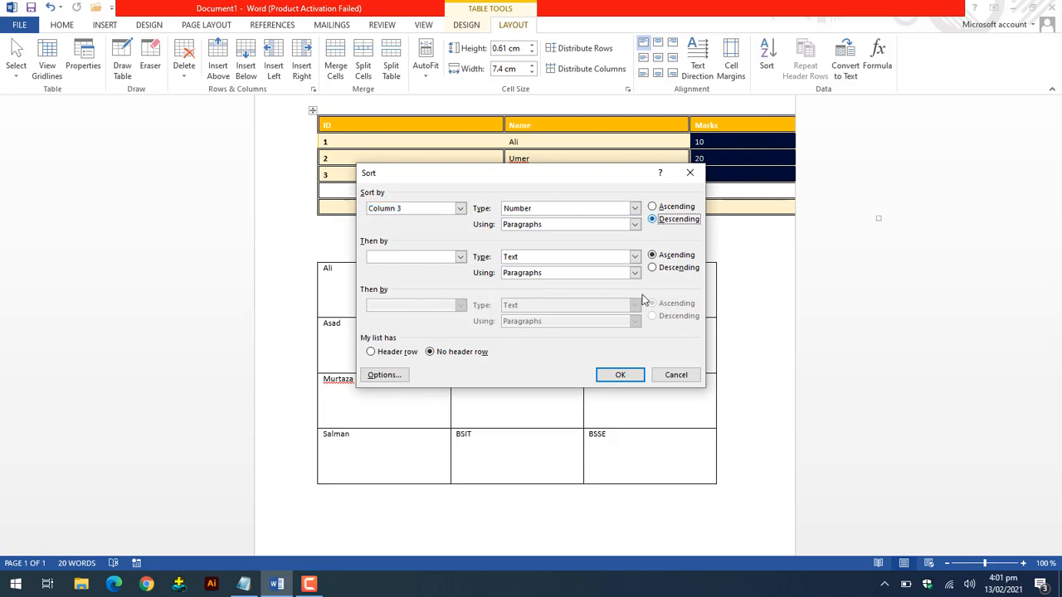
pyautogui.click(633, 376)
pyautogui.click(743, 175)
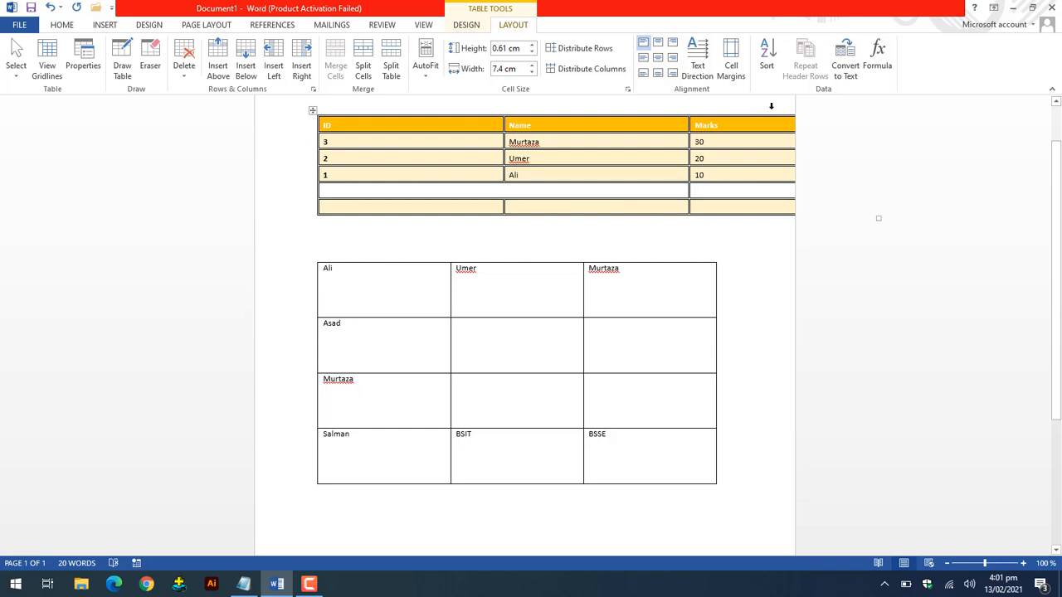
# Step: Convert the whole lower table to text separated with commas
pyautogui.moveTo(339, 301); pyautogui.dragTo(710, 464)
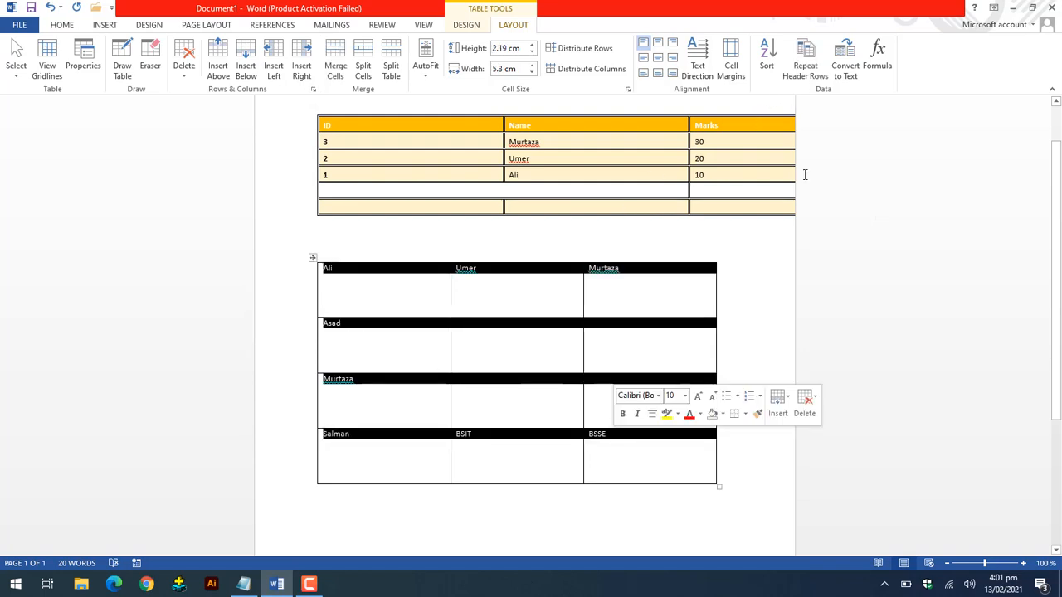
pyautogui.click(846, 63)
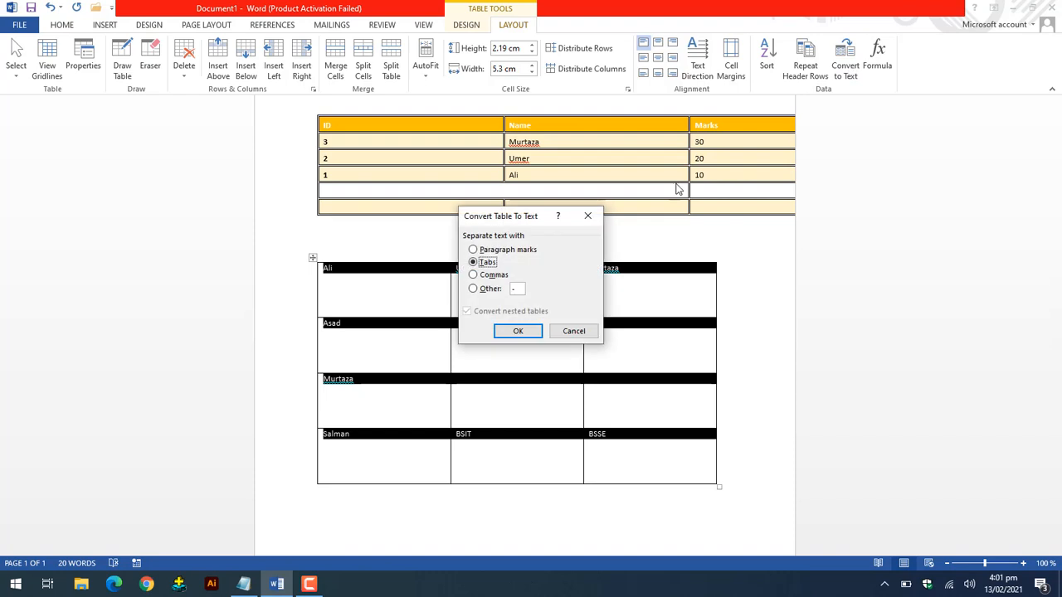
pyautogui.click(501, 279)
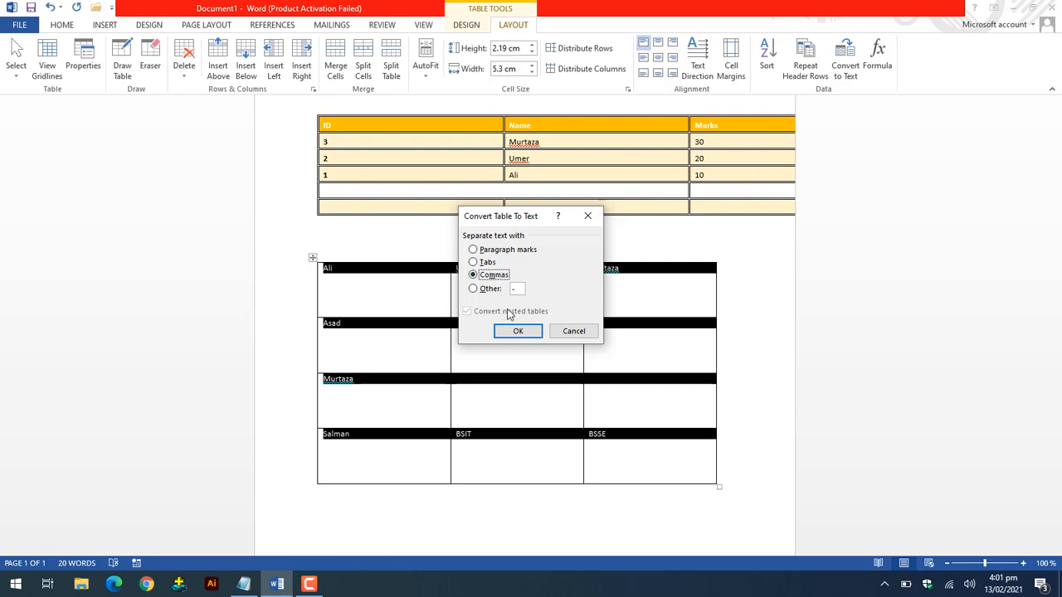
pyautogui.click(516, 340)
pyautogui.click(471, 349)
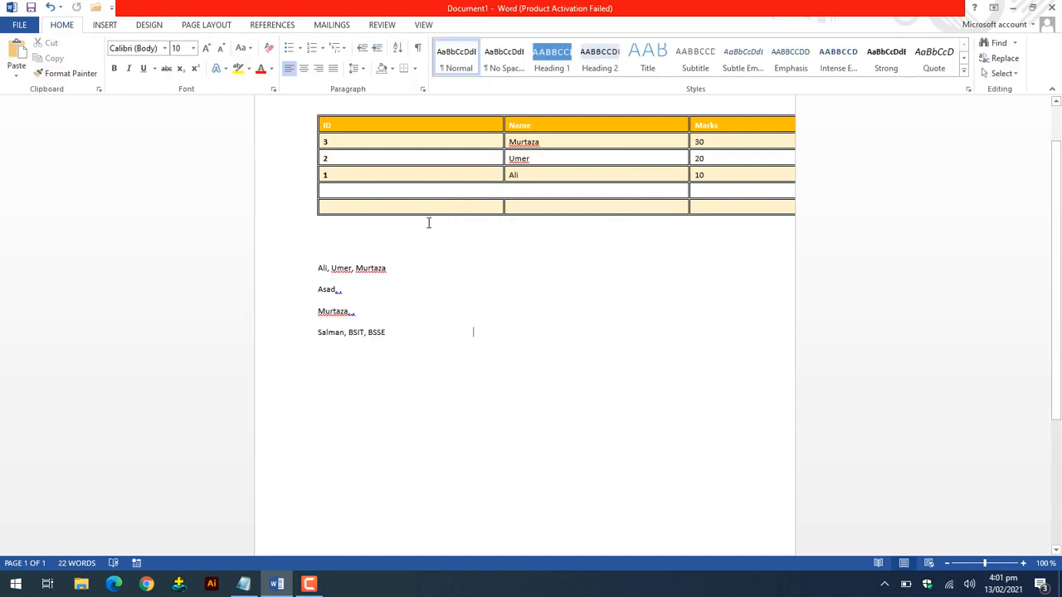
pyautogui.click(311, 120)
pyautogui.click(311, 111)
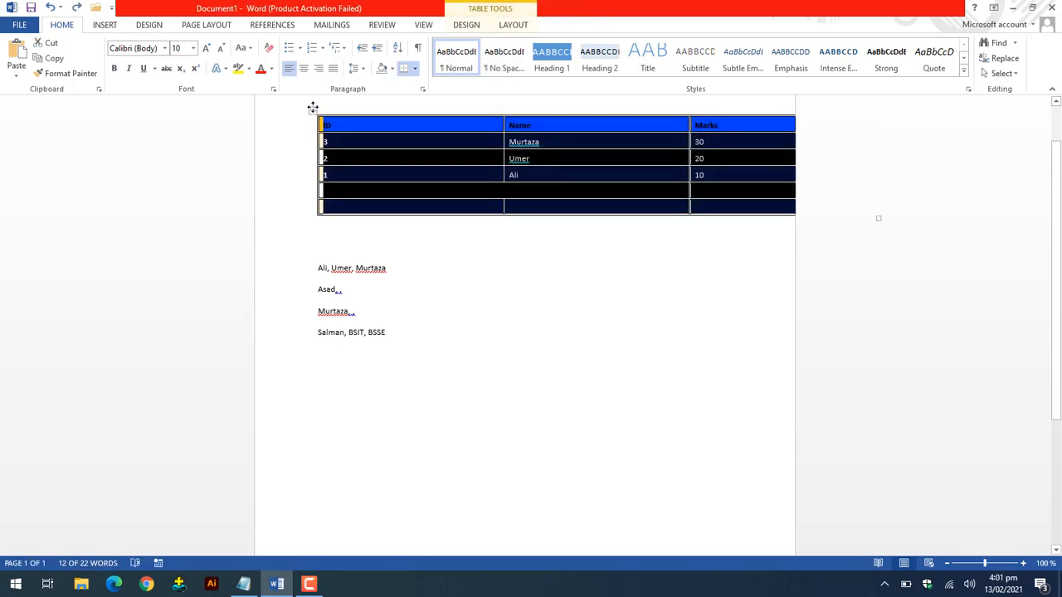
pyautogui.click(573, 197)
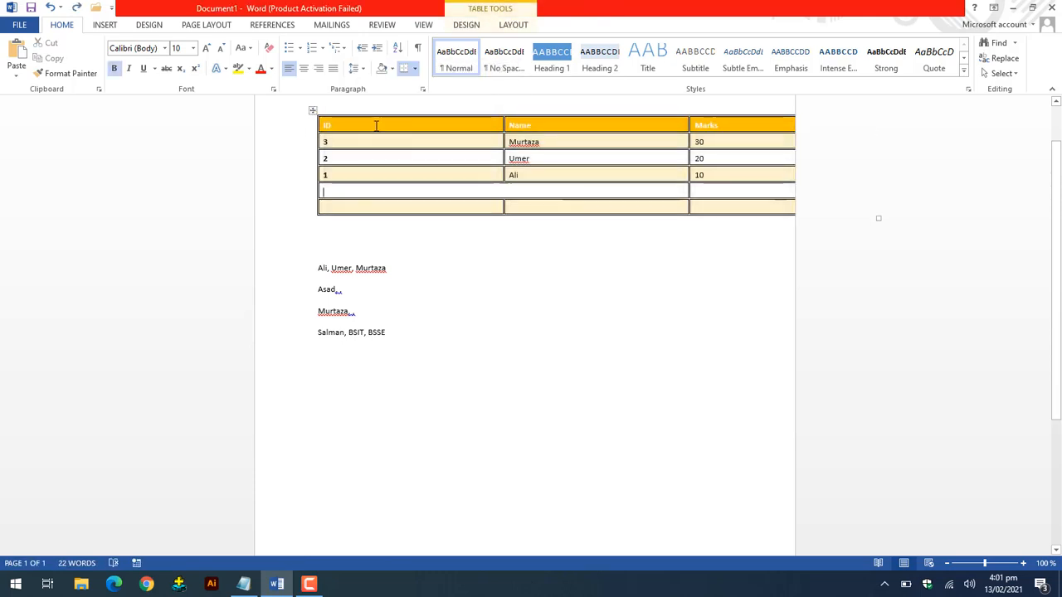
# Step: Insert the formula =SUM(ABOVE) in the empty Marks cell directly below the three marks in the upper table
pyautogui.click(312, 110)
pyautogui.click(509, 25)
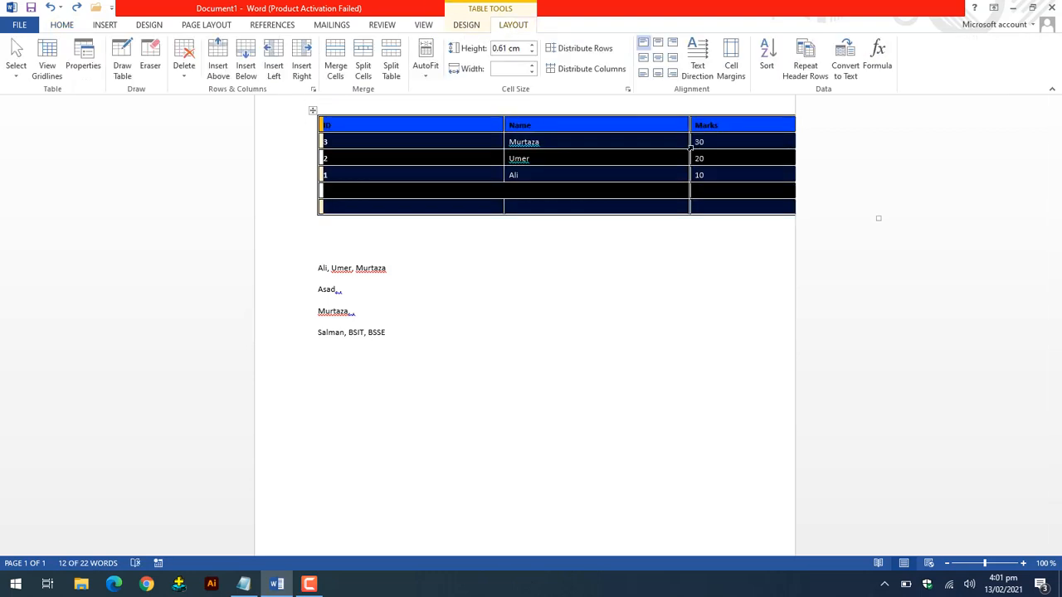
pyautogui.click(690, 147)
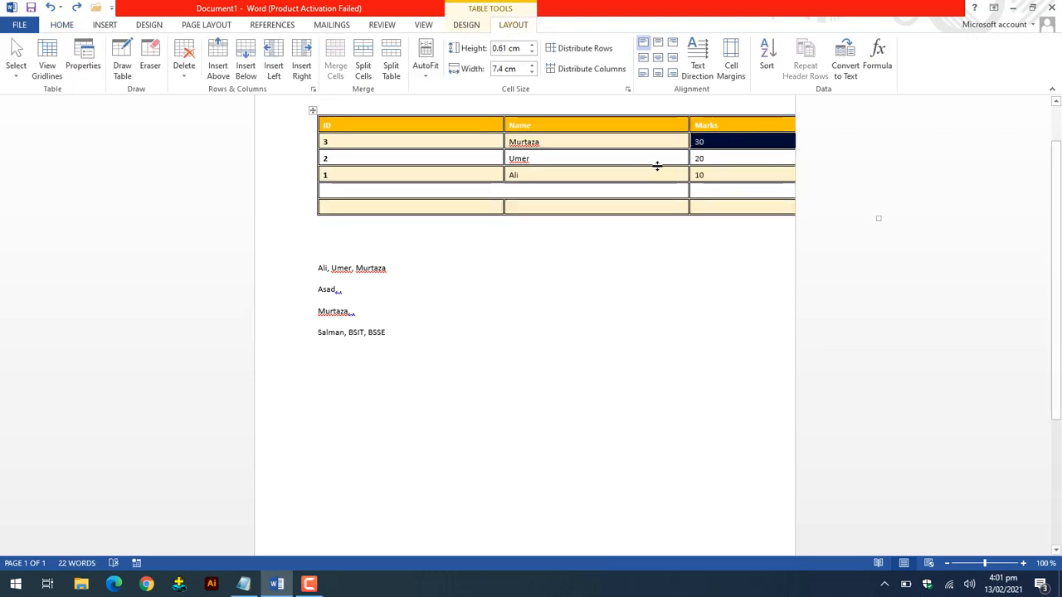
pyautogui.click(720, 194)
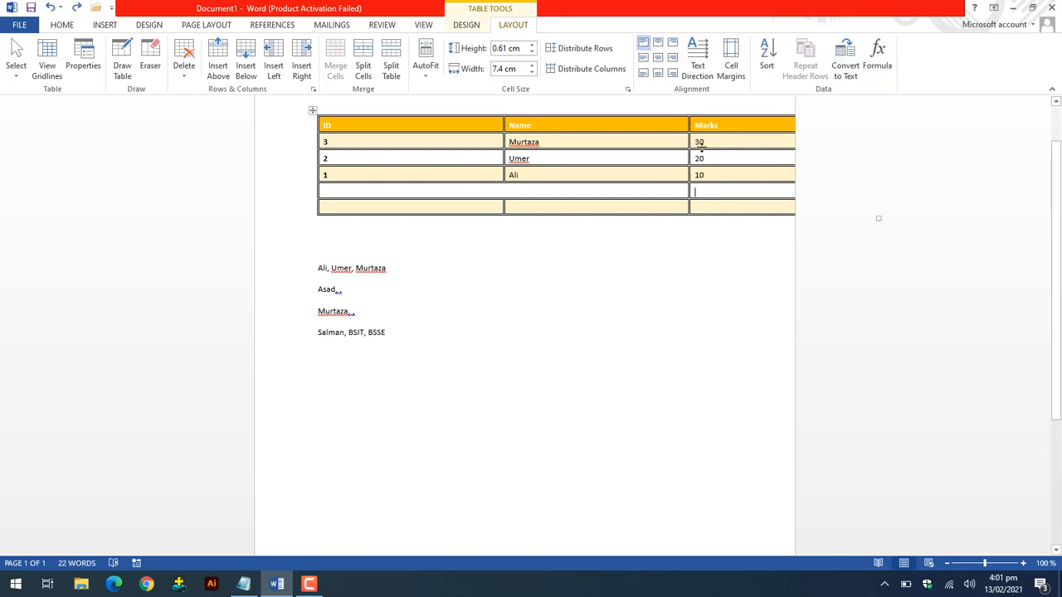
pyautogui.click(865, 73)
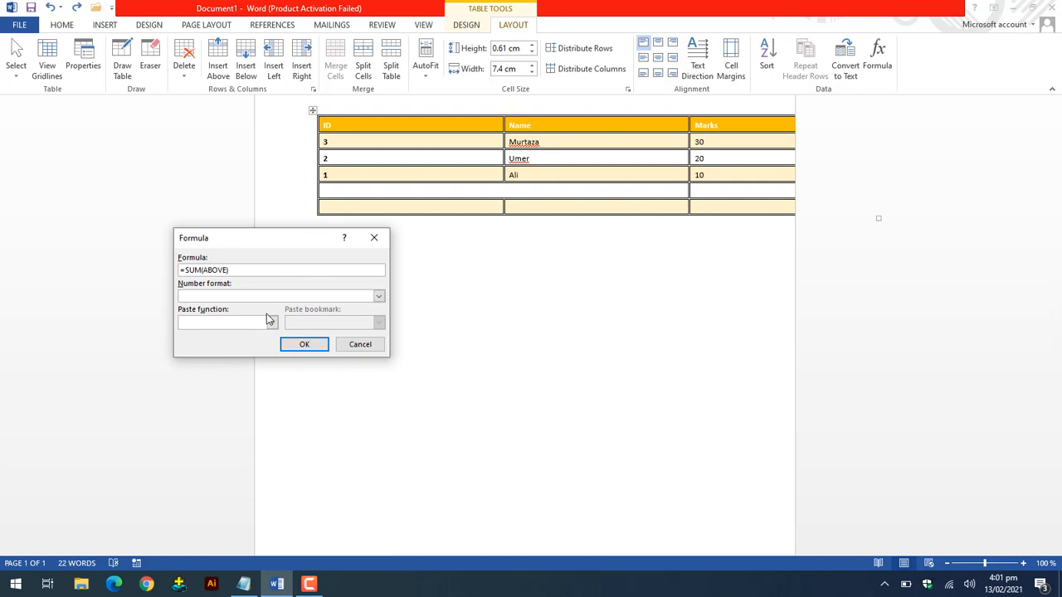
pyautogui.click(272, 322)
pyautogui.click(272, 322)
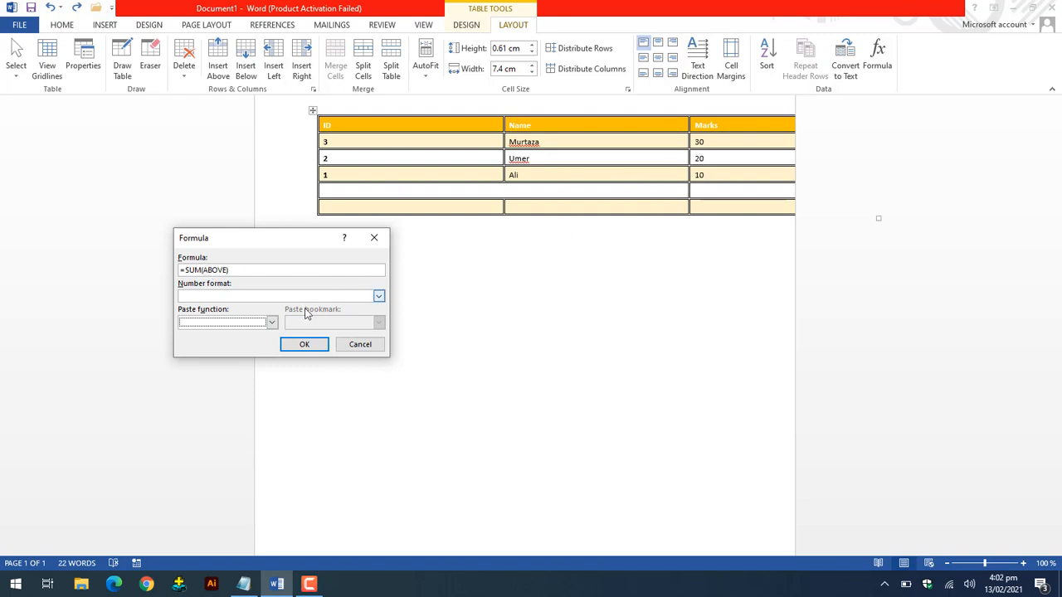
pyautogui.click(306, 345)
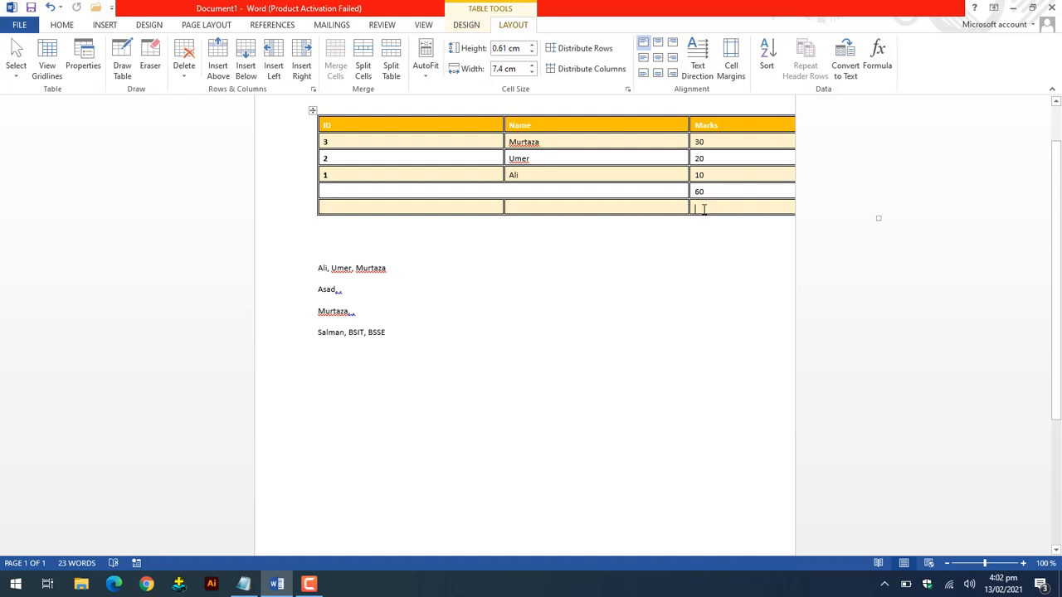
# Step: Insert the formula =COUNT(ABOVE) in the Marks cell of the upper table's last row
pyautogui.click(876, 60)
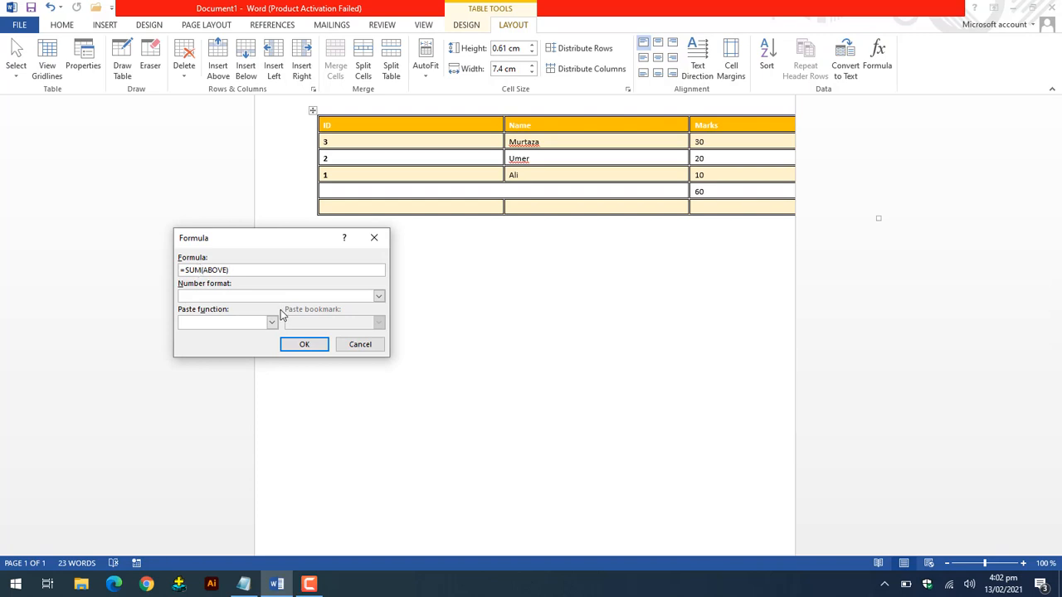
pyautogui.click(274, 321)
pyautogui.scroll(-1, 254, 361)
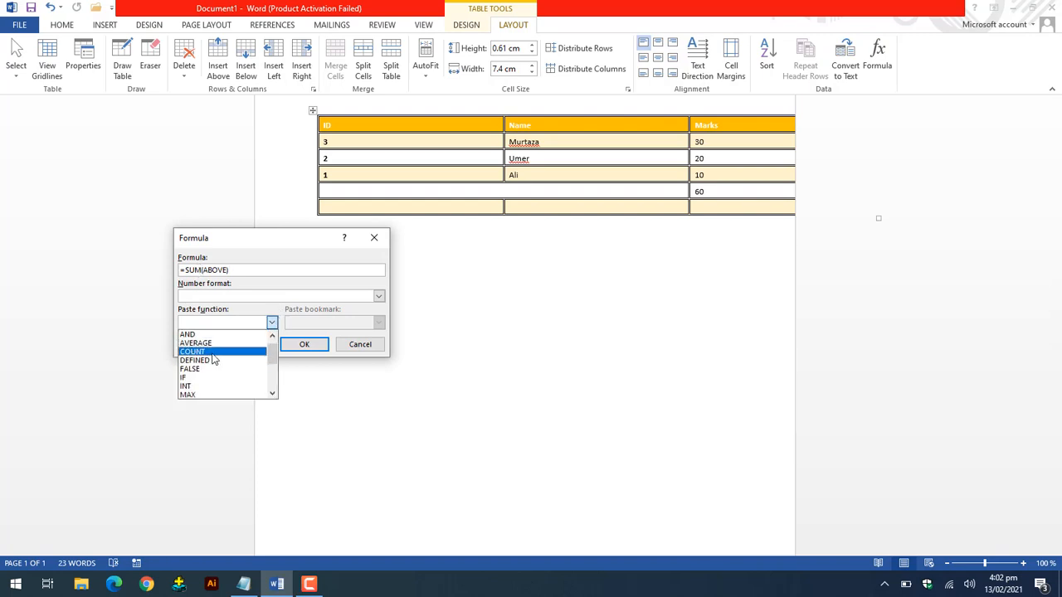
pyautogui.click(273, 324)
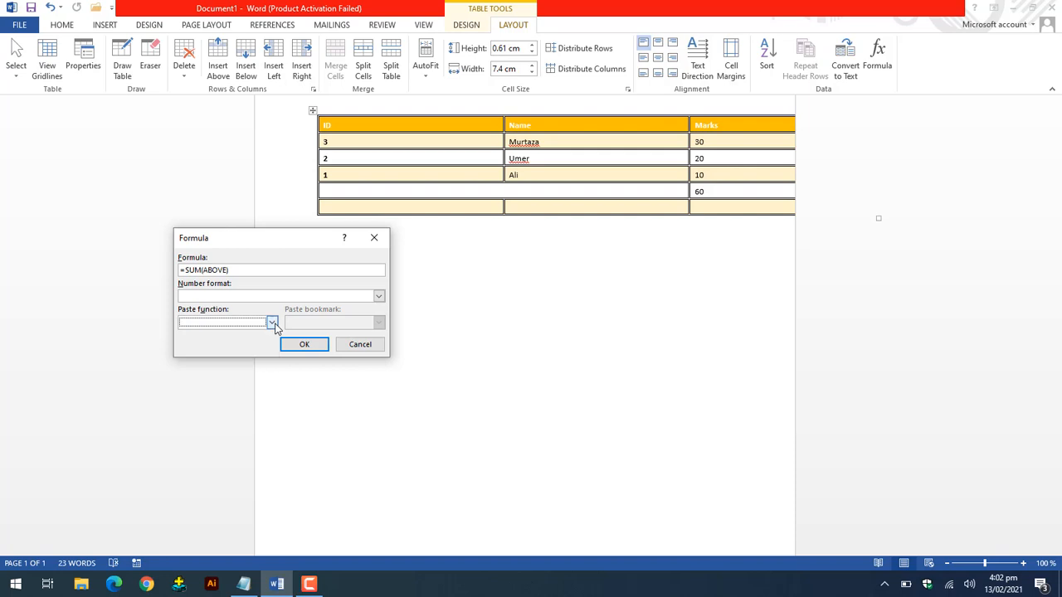
pyautogui.click(200, 269)
pyautogui.press('BackSpace')
pyautogui.press('BackSpace')
pyautogui.press('BackSpace')
pyautogui.write('COU')
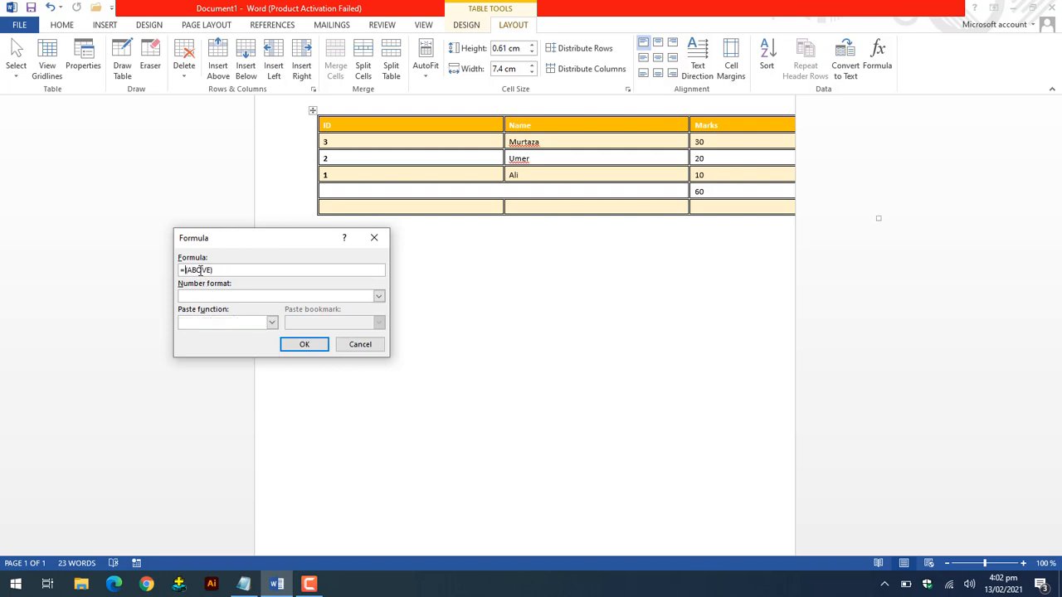
pyautogui.write('NT')
pyautogui.click(304, 343)
pyautogui.click(618, 271)
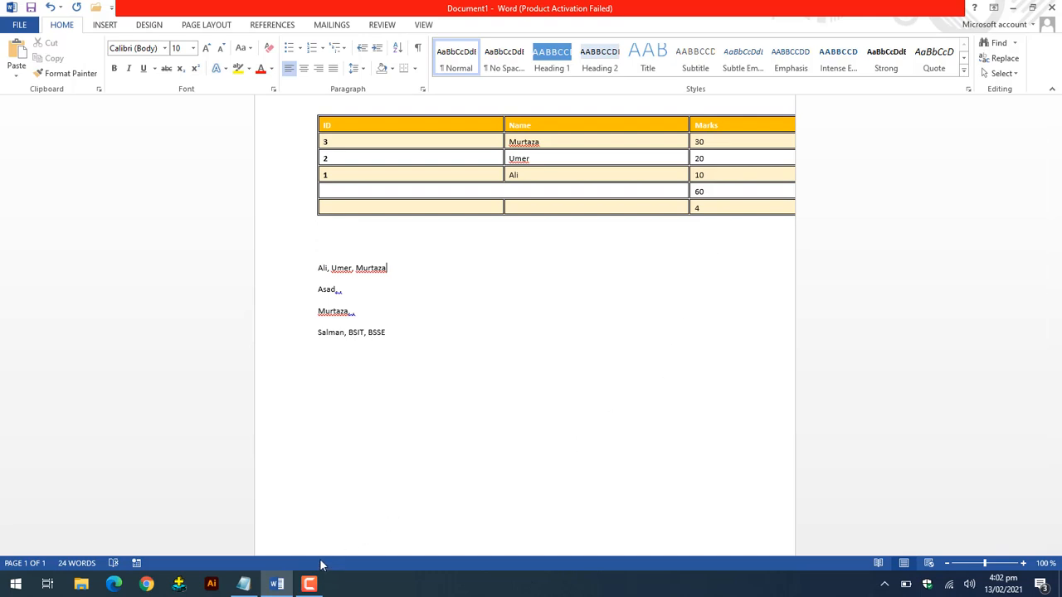
pyautogui.click(311, 585)
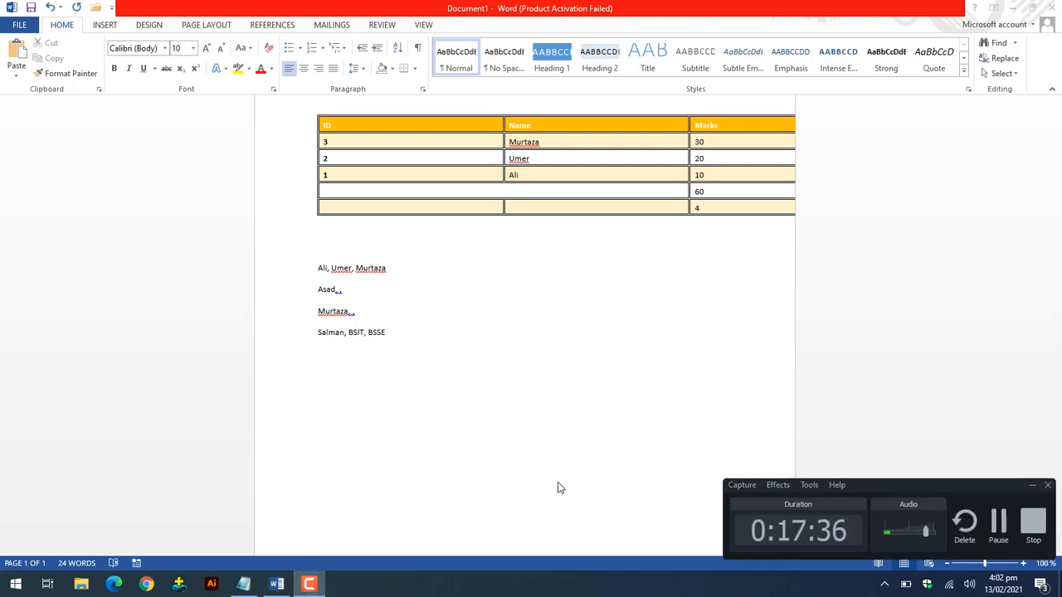